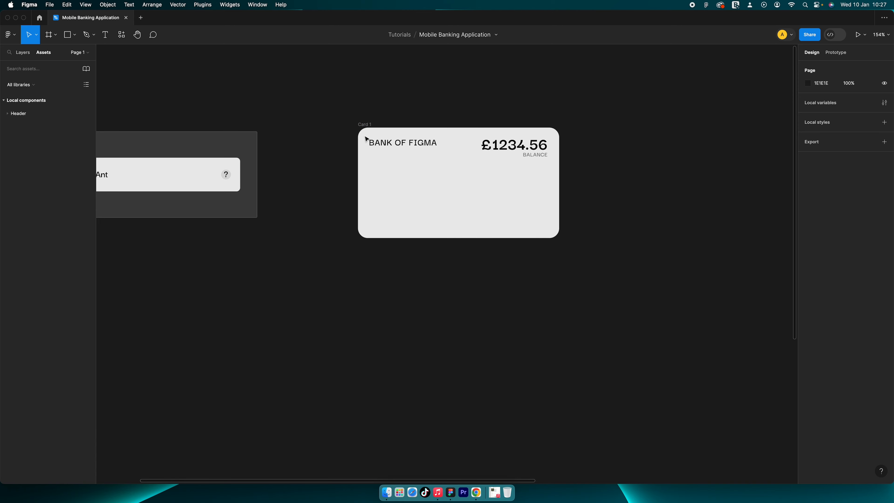
# Duplicate the BANK OF FIGMA text to the card's lower left area and change the copy to "Add funds"
pyautogui.scroll(2, 366, 138)
pyautogui.doubleClick(401, 139)
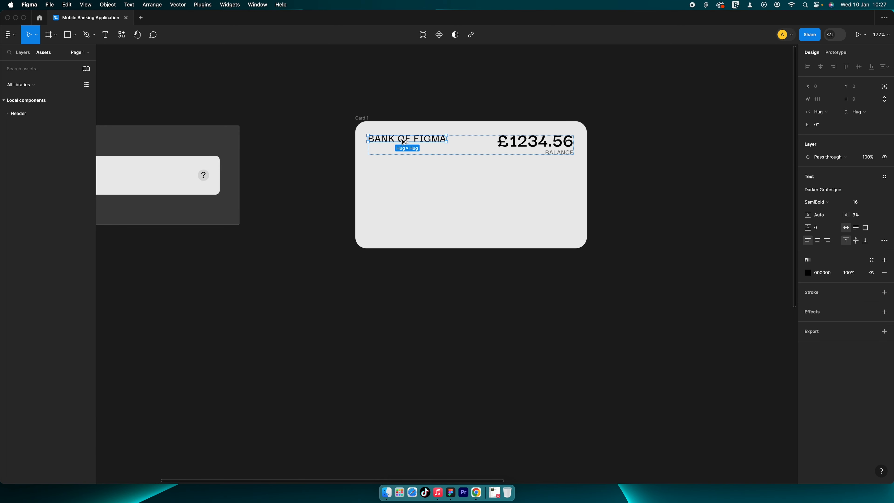
pyautogui.keyDown('alt'); pyautogui.moveTo(403, 141); pyautogui.dragTo(402, 226); pyautogui.keyUp('alt')
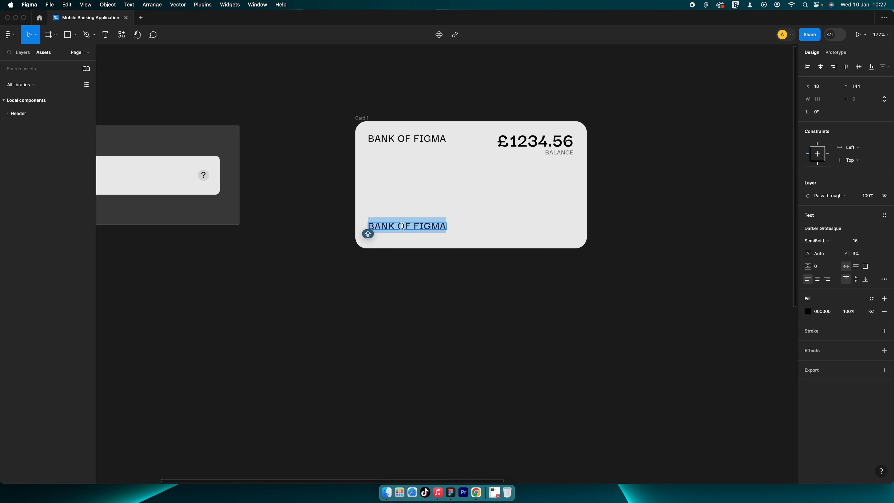
pyautogui.write('ADD')
pyautogui.press('BackSpace')
pyautogui.press('BackSpace')
pyautogui.write('dd ')
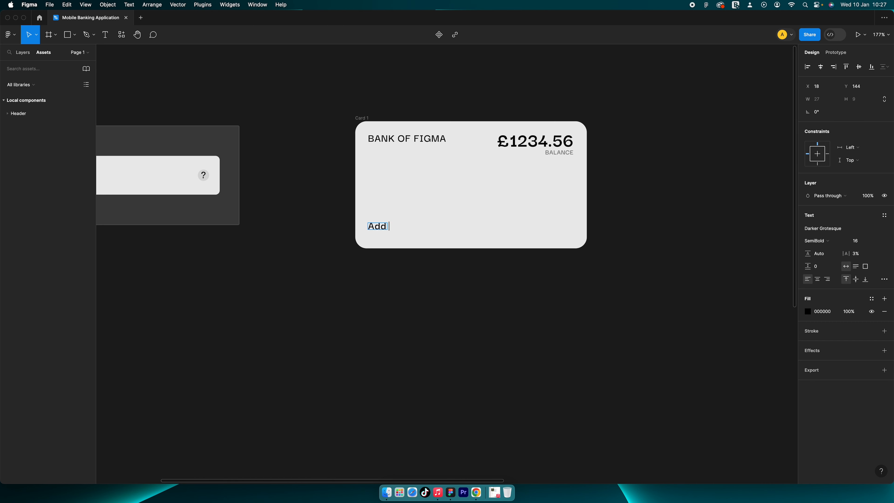
pyautogui.write('funds')
pyautogui.press('Escape')
# Set the "Add funds" text's letter spacing to 0% and move it right to X 35
pyautogui.click(861, 255)
pyautogui.write('0')
pyautogui.press('Return')
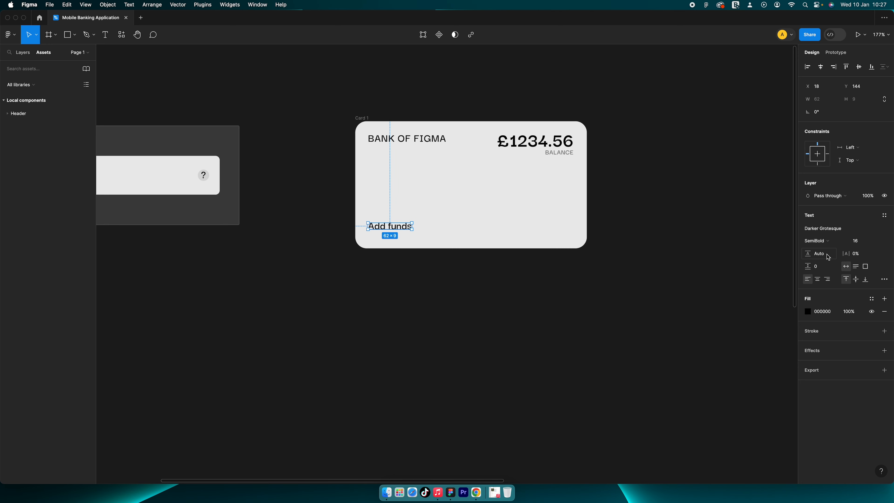
pyautogui.click(858, 240)
pyautogui.moveTo(392, 229); pyautogui.dragTo(405, 227)
# Run the Feather Icons plugin, search for "plus", insert the plus-circle icon and move the plugin window off the card
pyautogui.click(121, 34)
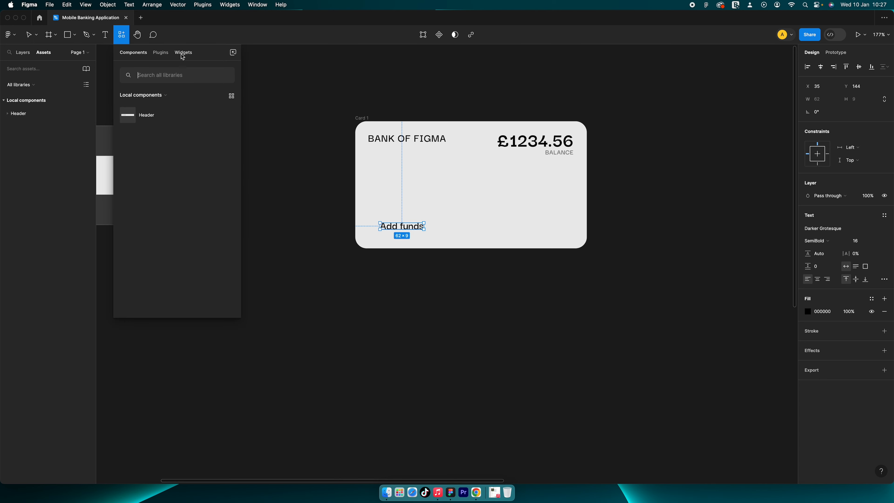
pyautogui.click(158, 53)
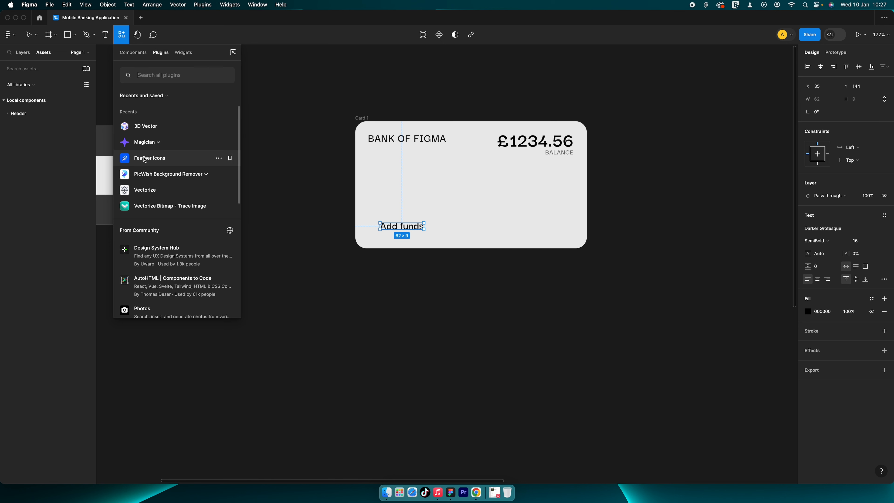
pyautogui.click(155, 160)
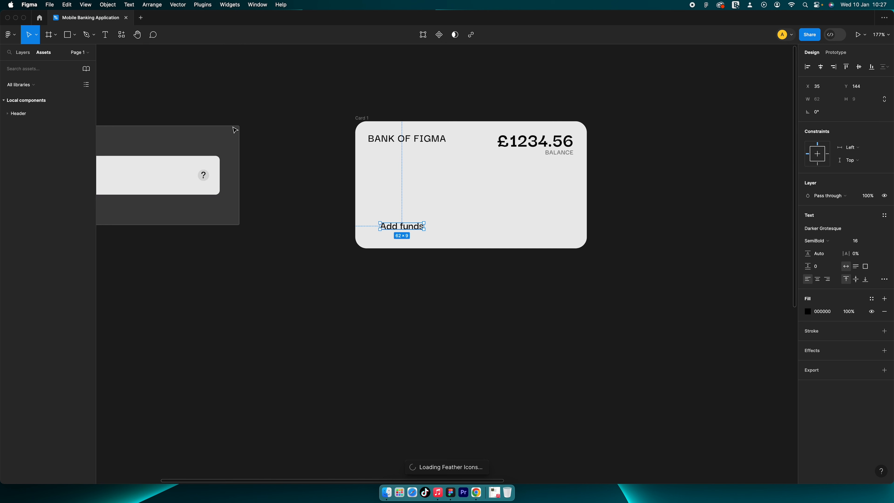
pyautogui.moveTo(286, 157); pyautogui.dragTo(284, 182)
pyautogui.write('plus')
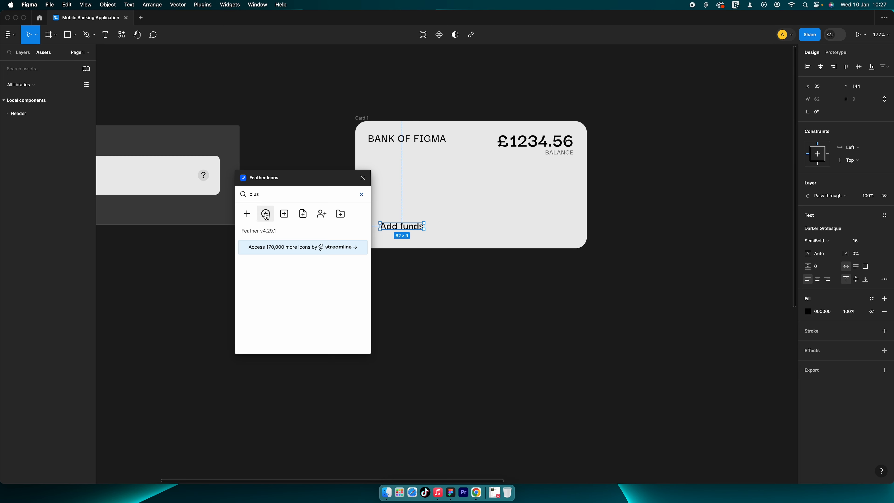
pyautogui.click(267, 215)
pyautogui.moveTo(356, 180); pyautogui.dragTo(86, 283)
pyautogui.click(424, 277)
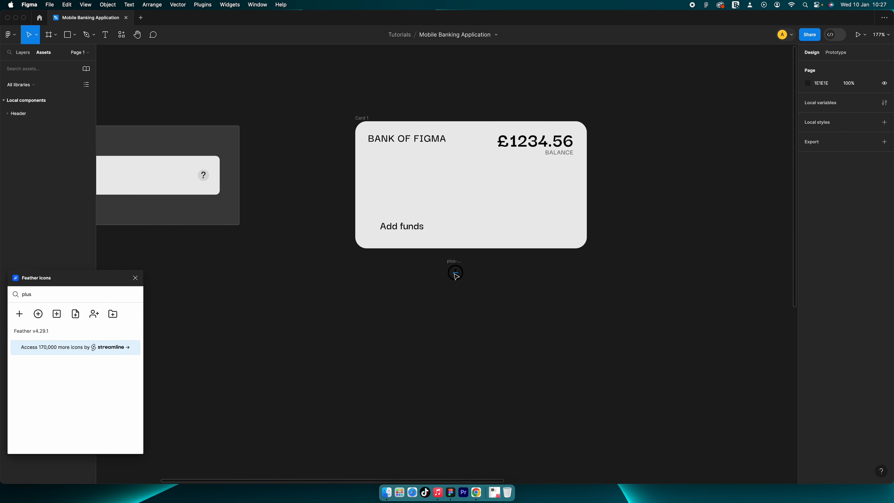
# Select the circle and plus vectors inside the plus-circle icon and move them out of their frame
pyautogui.click(454, 273)
pyautogui.scroll(4, 456, 271)
pyautogui.scroll(2, 457, 271)
pyautogui.press('super+a')
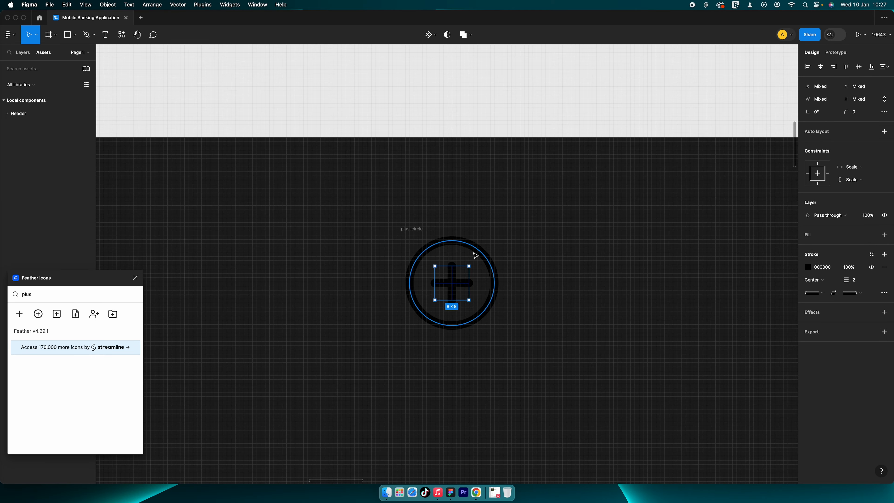
pyautogui.scroll(-6, 454, 272)
pyautogui.moveTo(470, 255); pyautogui.dragTo(434, 268)
# Delete the emptied plus-circle frame and group the circle and plus vectors
pyautogui.click(464, 248)
pyautogui.press('BackSpace')
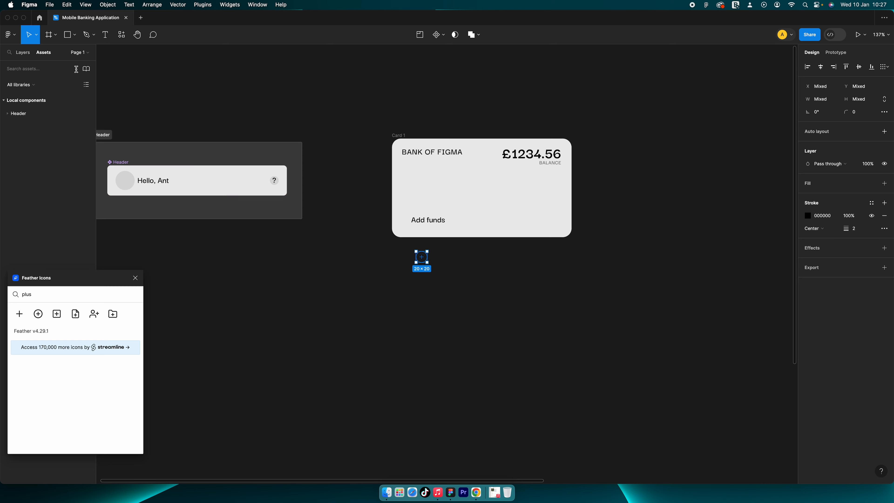
pyautogui.click(22, 52)
pyautogui.press('super+g')
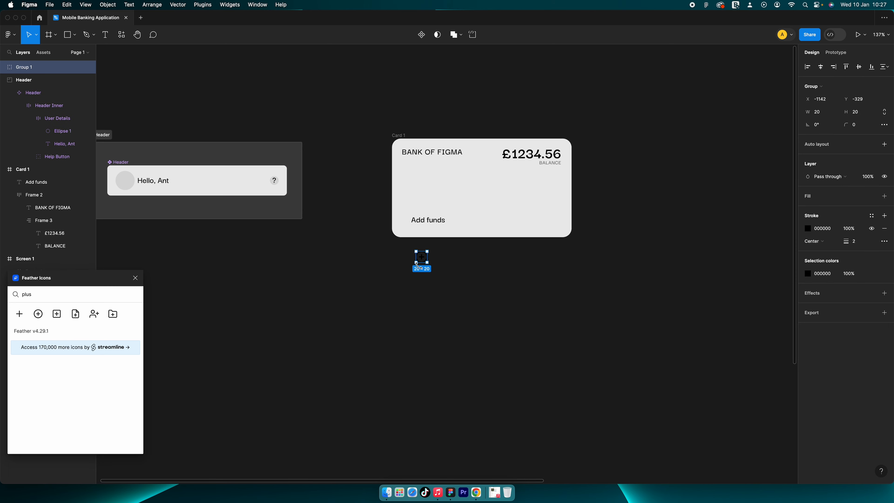
# Move the grouped plus-circle icon onto the card, directly left of the "Add funds" text
pyautogui.press('super+equal')
pyautogui.moveTo(435, 272); pyautogui.dragTo(402, 198)
pyautogui.click(430, 197)
pyautogui.click(392, 190)
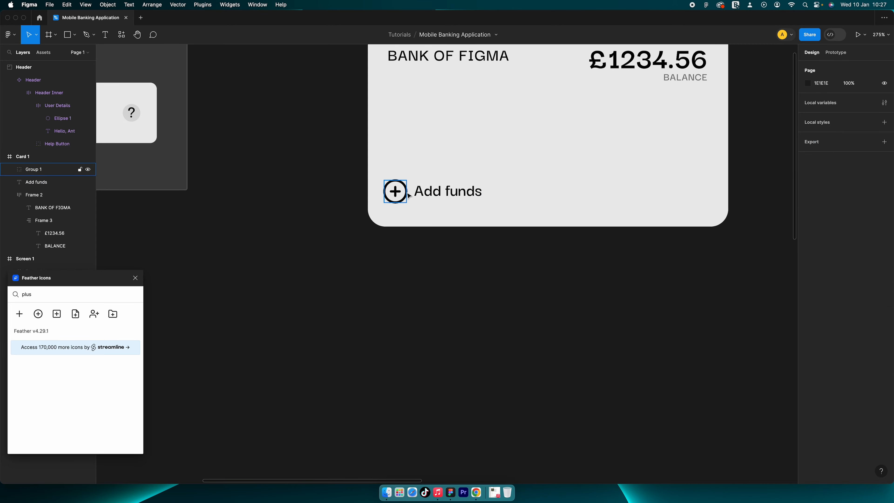
# Scale the plus-circle icon down to 13 × 13 and set its stroke weight to 1
pyautogui.scroll(10, 396, 191)
pyautogui.moveTo(400, 192); pyautogui.dragTo(362, 192)
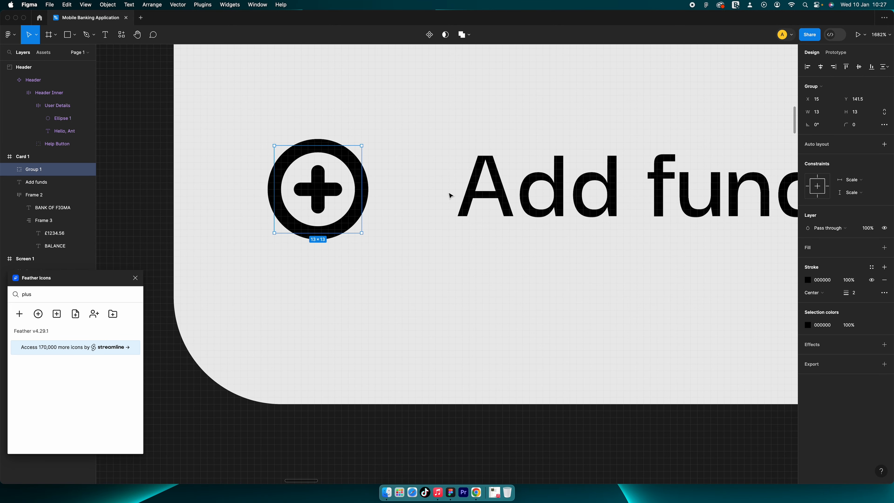
pyautogui.scroll(3, 329, 176)
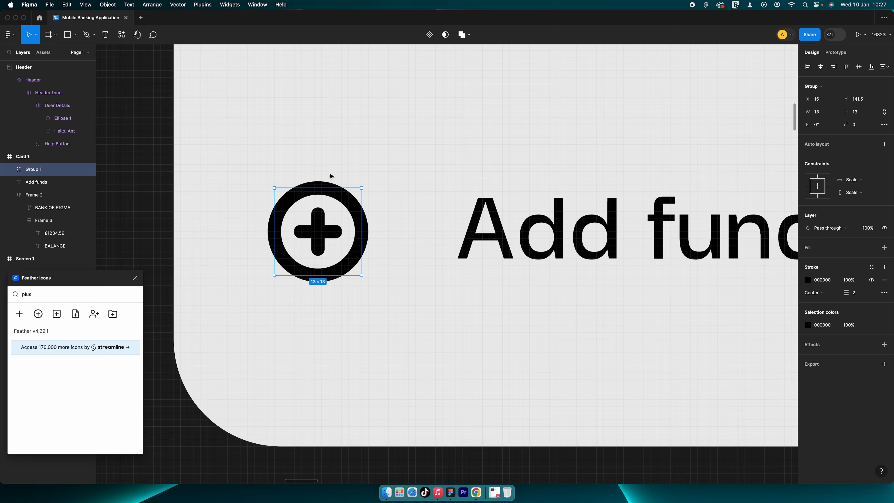
pyautogui.scroll(-5, 482, 216)
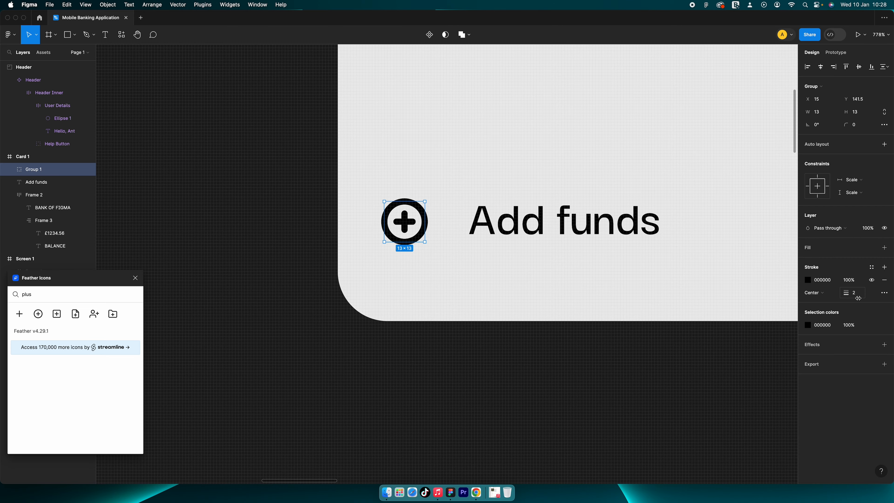
pyautogui.moveTo(859, 298); pyautogui.dragTo(853, 298)
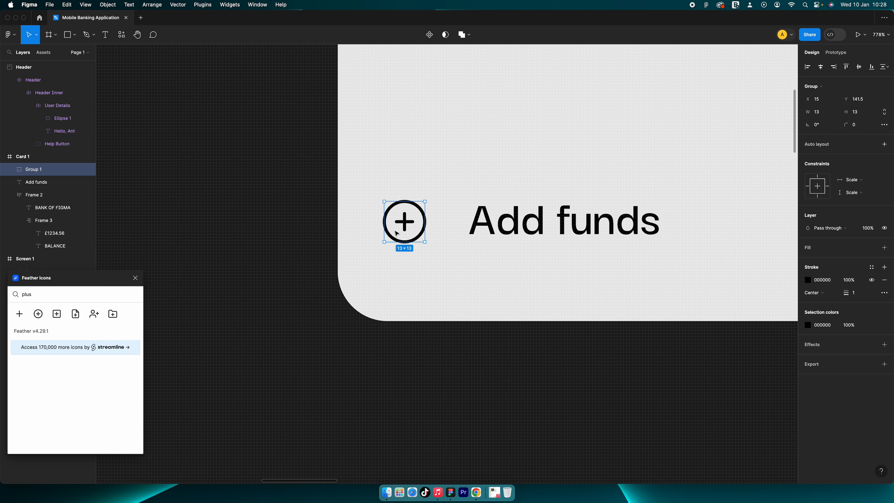
# Move the icon closer to "Add funds" and combine both in a horizontal auto layout with a spacing of 5
pyautogui.moveTo(396, 233); pyautogui.dragTo(424, 234)
pyautogui.click(517, 222)
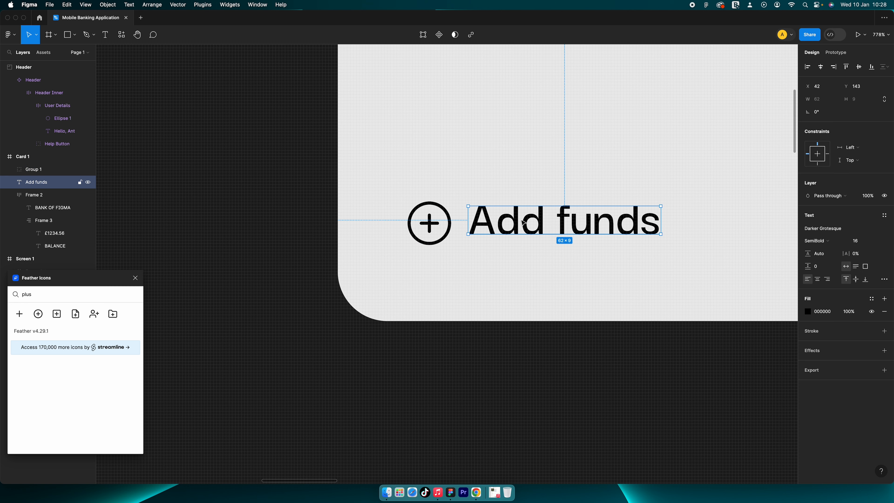
pyautogui.keyDown('shift'); pyautogui.click(435, 222); pyautogui.keyUp('shift')
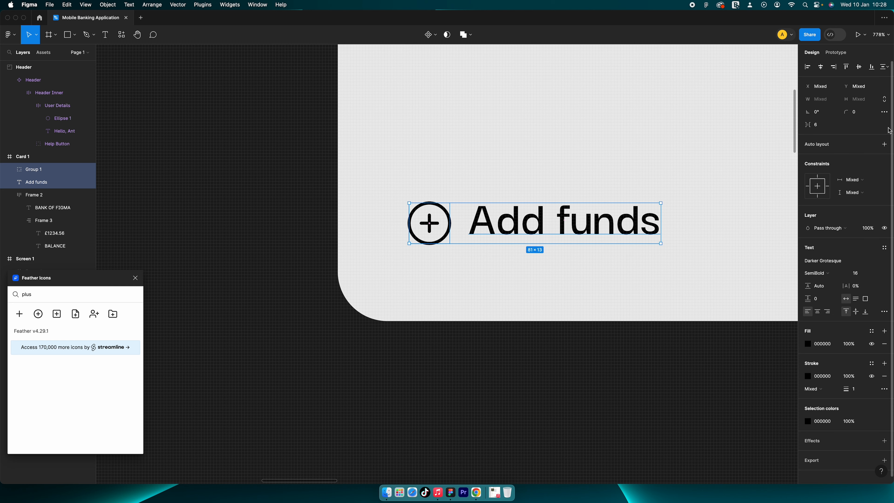
pyautogui.click(884, 143)
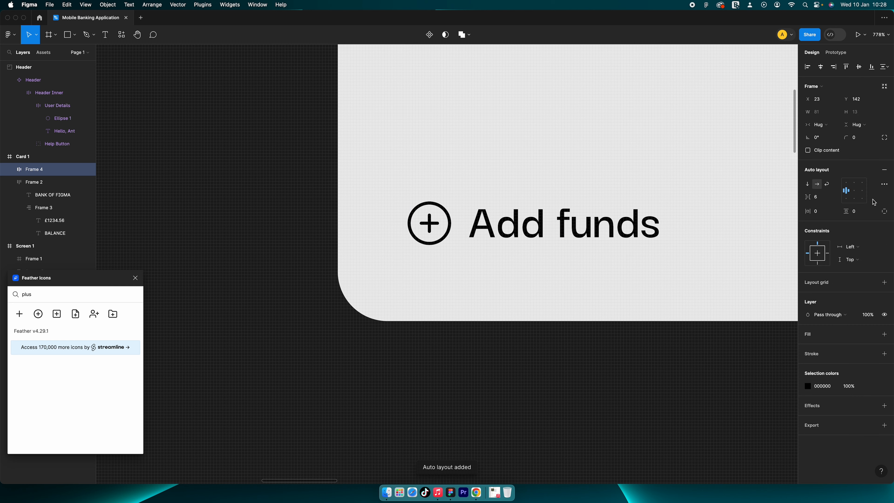
pyautogui.click(822, 201)
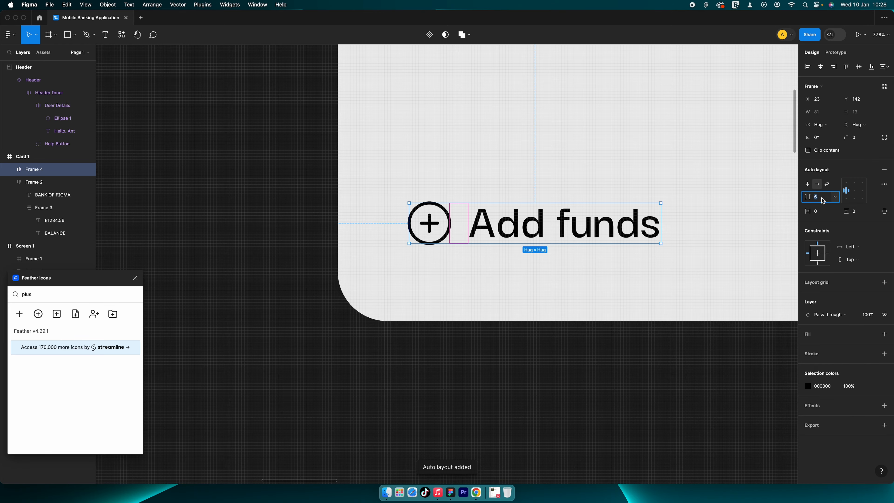
pyautogui.press('Return')
pyautogui.click(676, 207)
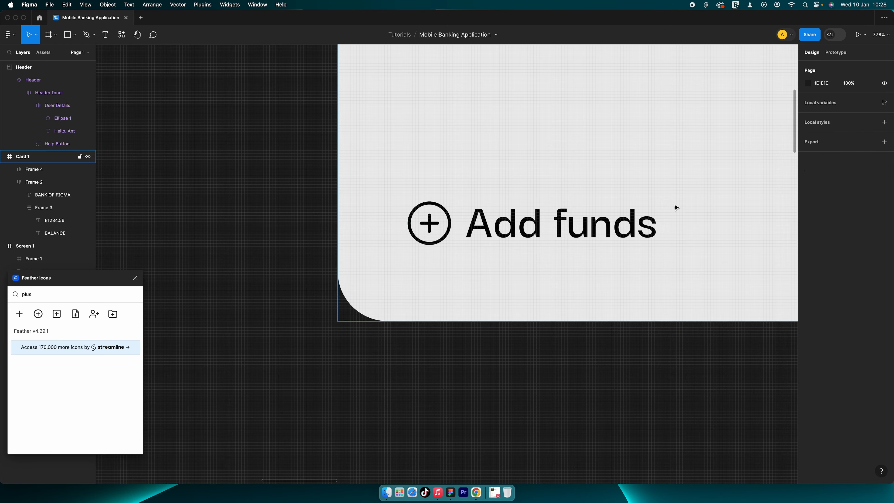
# Add a black 000000 fill at 15% opacity to the "Add funds" auto layout frame
pyautogui.scroll(-5, 676, 206)
pyautogui.hscroll(2, 674, 208)
pyautogui.click(555, 222)
pyautogui.hscroll(3, 555, 221)
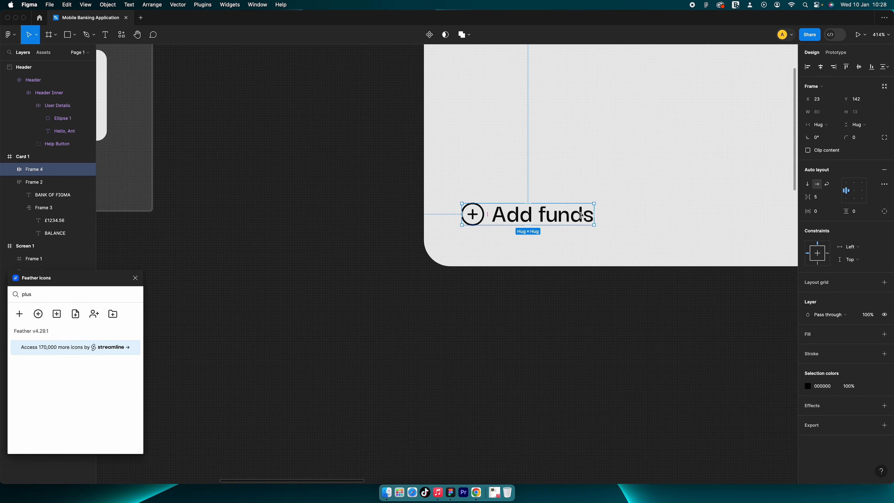
pyautogui.click(884, 334)
pyautogui.click(807, 347)
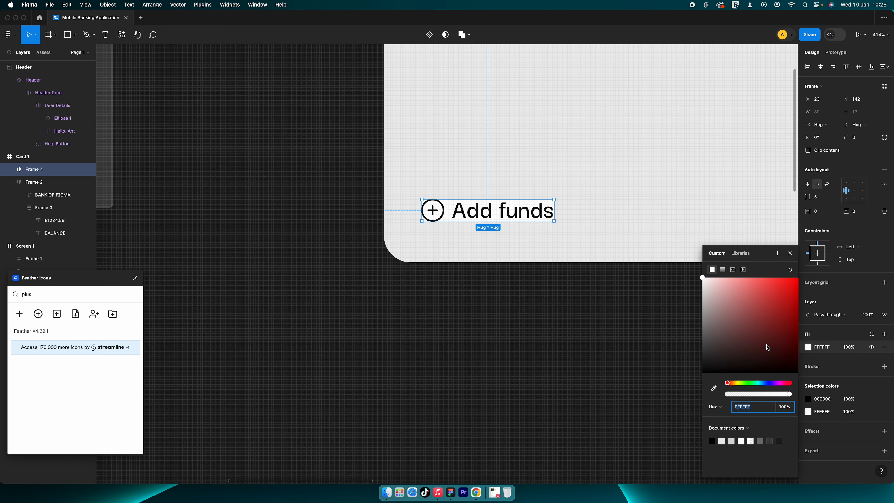
pyautogui.moveTo(736, 355); pyautogui.dragTo(668, 410)
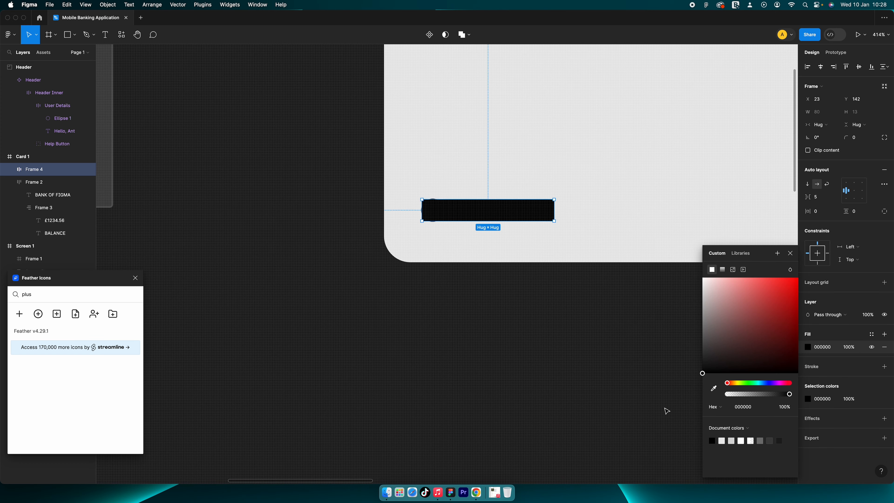
pyautogui.click(780, 407)
pyautogui.write('15')
pyautogui.press('Return')
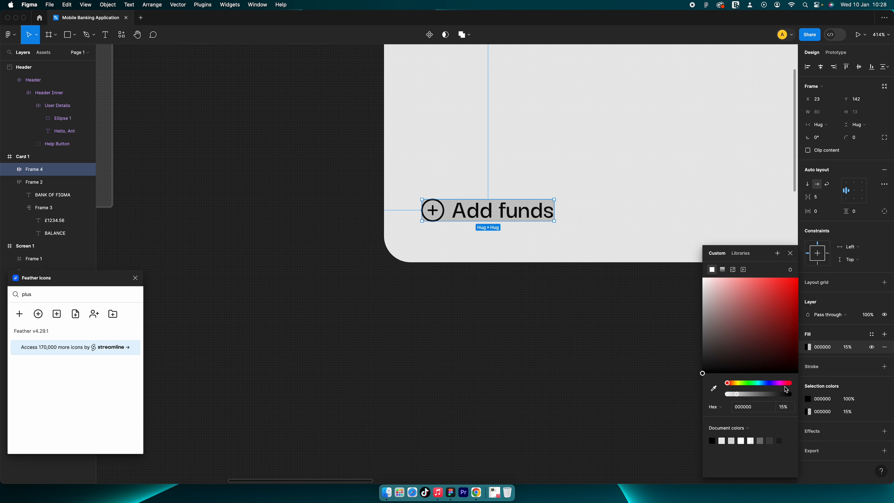
# Set the "Add funds" frame's vertical padding to 5 and horizontal padding to 10
pyautogui.click(859, 211)
pyautogui.write('4')
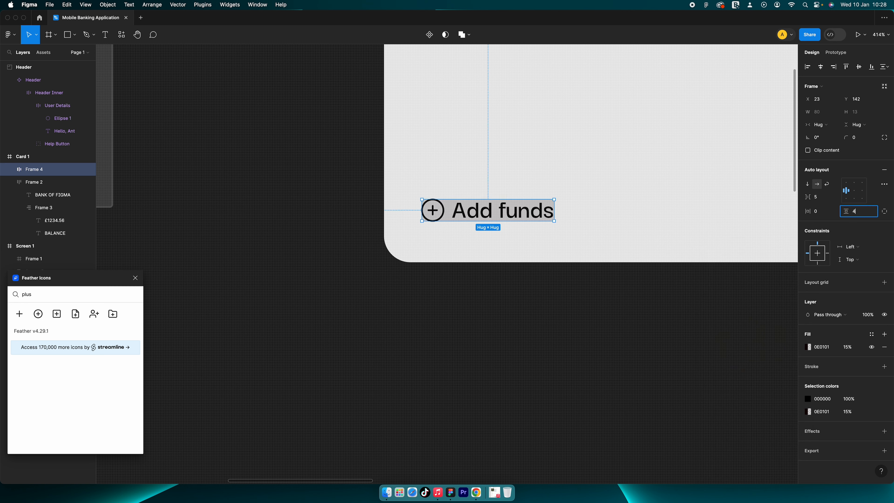
pyautogui.write('5')
pyautogui.press('Return')
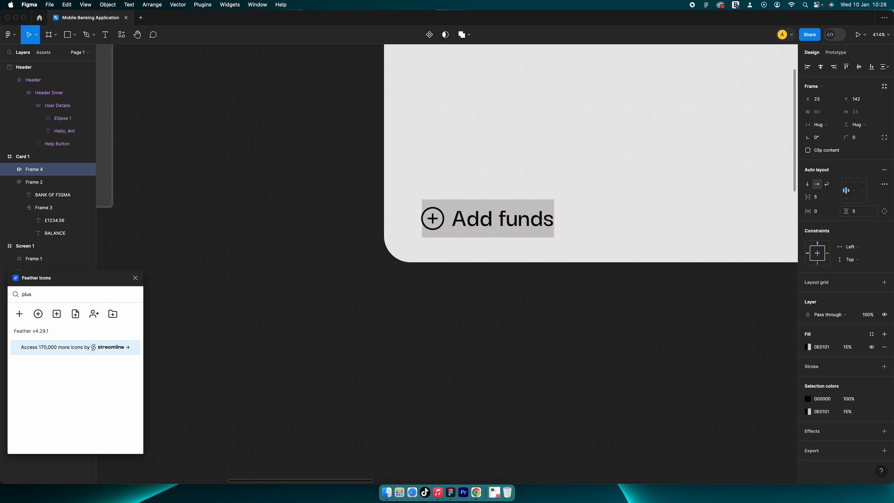
pyautogui.click(821, 211)
pyautogui.write('10')
pyautogui.press('Return')
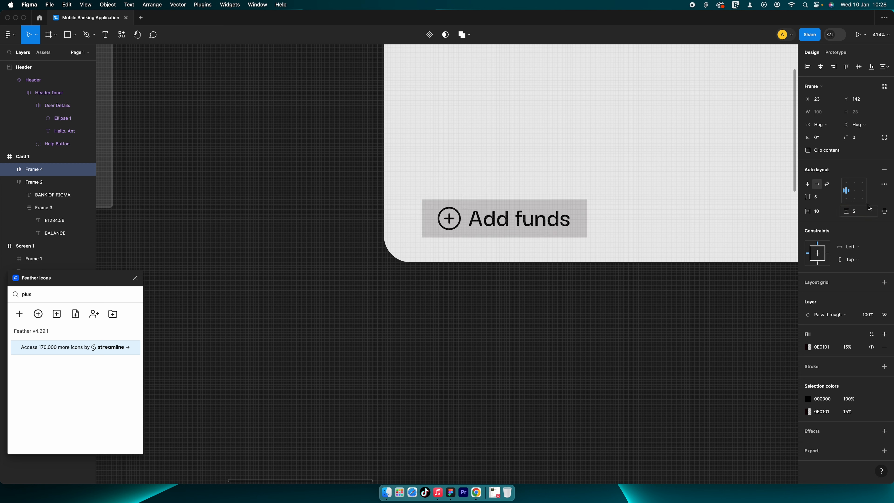
# Switch the "Add funds" frame to individual padding and set the left padding to 5
pyautogui.click(884, 212)
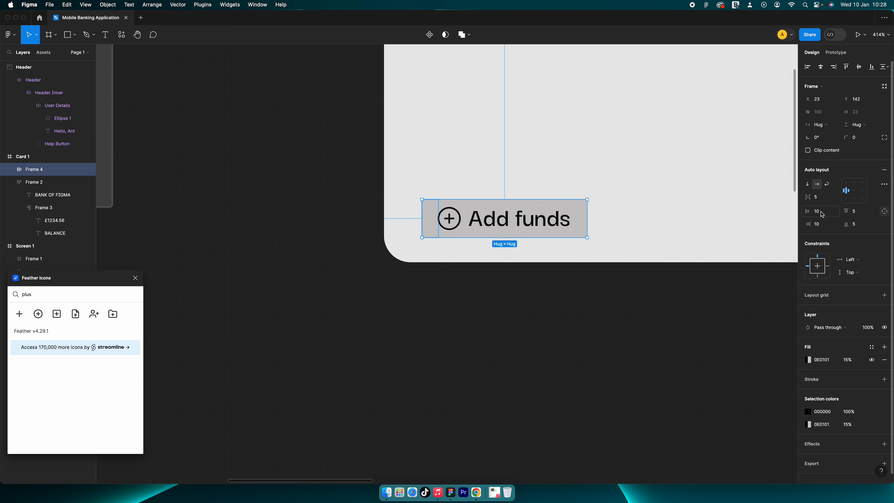
pyautogui.click(821, 212)
pyautogui.write('6')
pyautogui.press('Return')
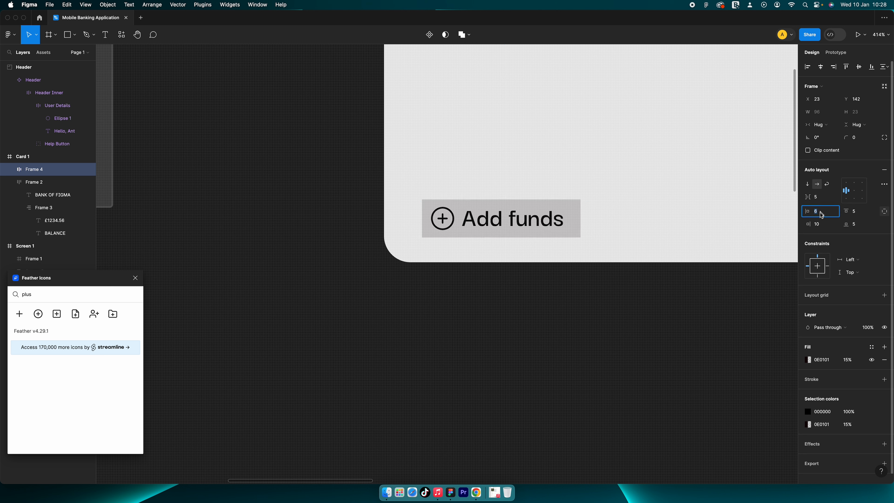
pyautogui.press('Down')
# Round the "Add funds" frame into a pill shape with a corner radius of 70
pyautogui.click(856, 137)
pyautogui.write('20')
pyautogui.press('Return')
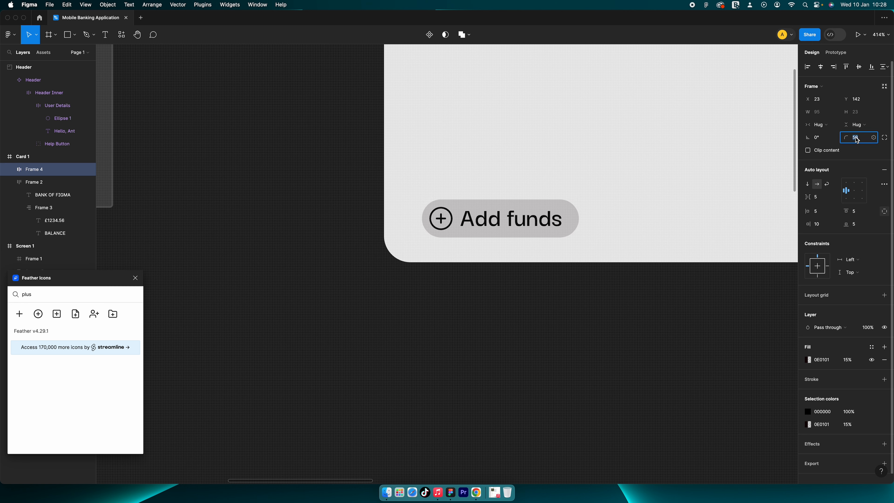
# Set the "Add funds" button's right padding to 7.5
pyautogui.click(820, 223)
pyautogui.write('6')
pyautogui.press('Return')
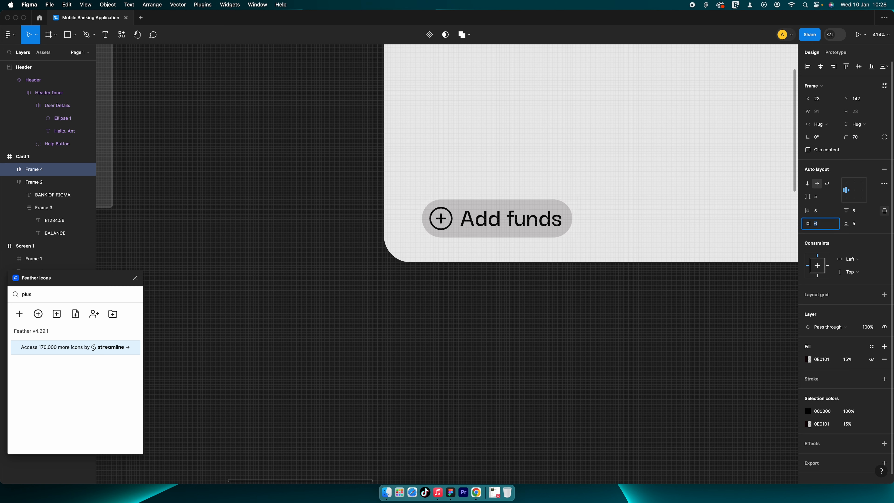
pyautogui.press('Up')
pyautogui.write('.5')
pyautogui.press('Return')
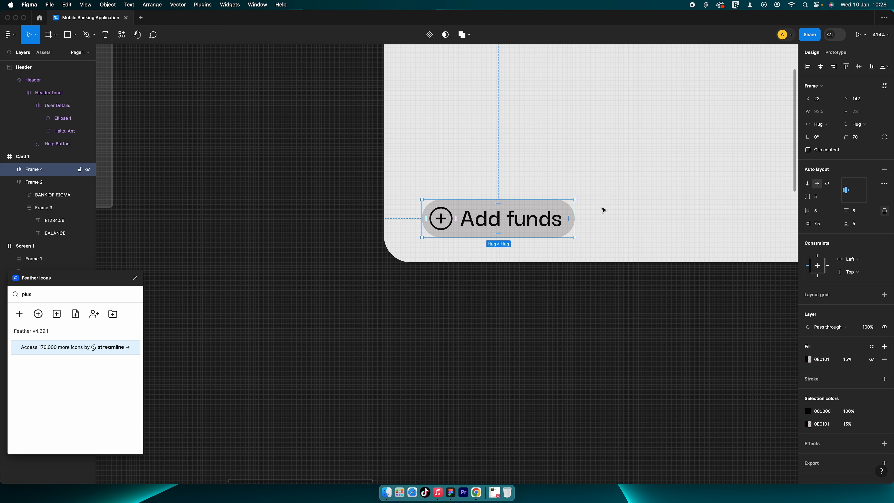
# Increase the "Add funds" button's corner radius to 100
pyautogui.click(862, 141)
pyautogui.hotkey('shift', 'Up')
pyautogui.hotkey('shift', 'Up')
pyautogui.hotkey('shift', 'Up')
pyautogui.press('Return')
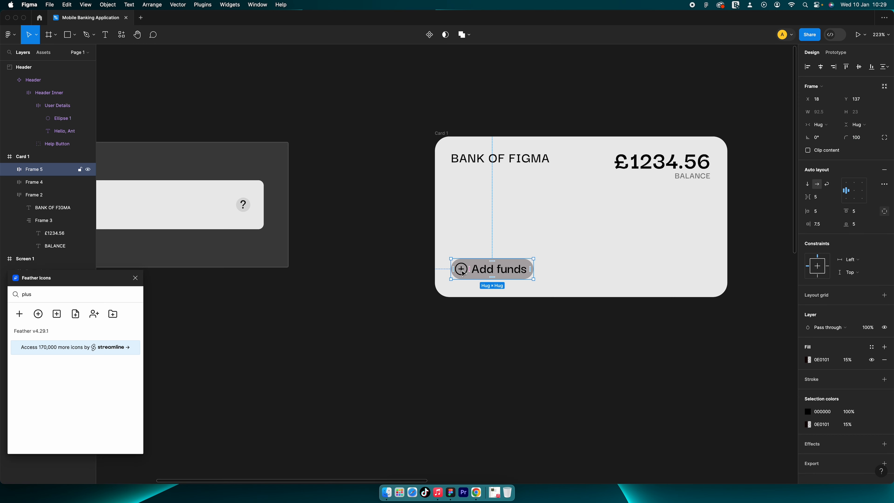
# Duplicate the "Add funds" button beside the original and relabel the copy "Transfer Funds"
pyautogui.moveTo(464, 272); pyautogui.dragTo(555, 275)
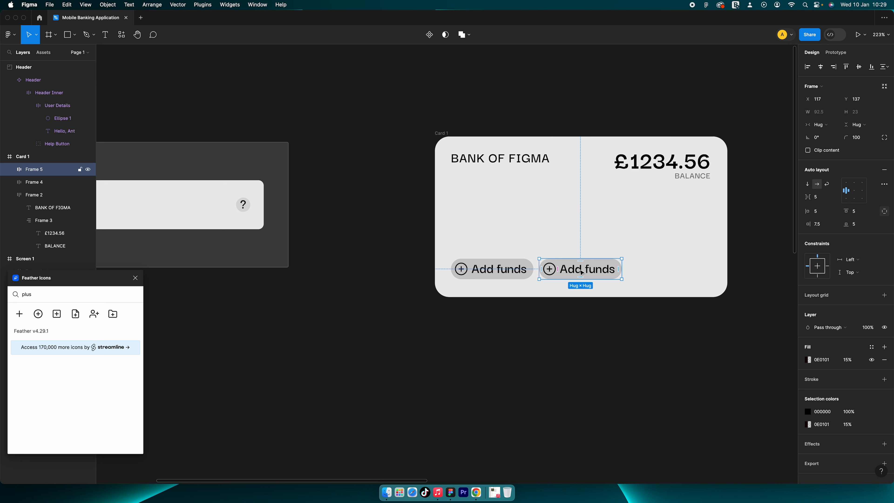
pyautogui.doubleClick(582, 272)
pyautogui.press('super+a')
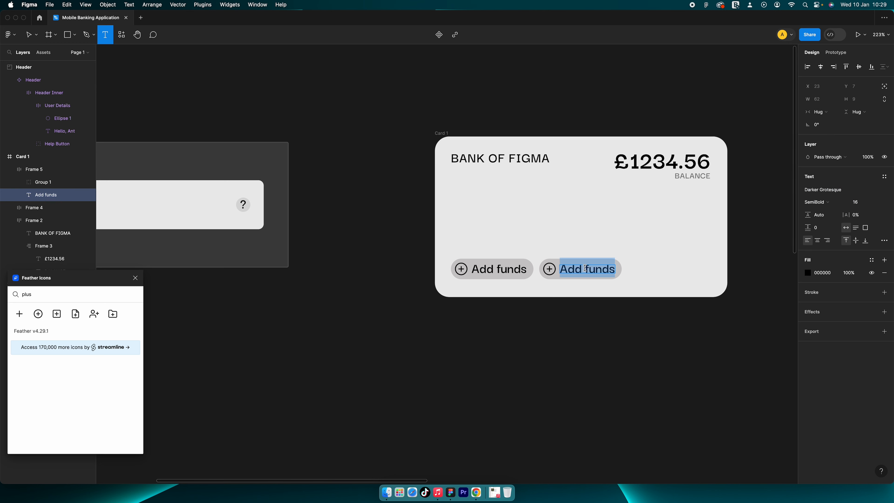
pyautogui.write('Transfer ')
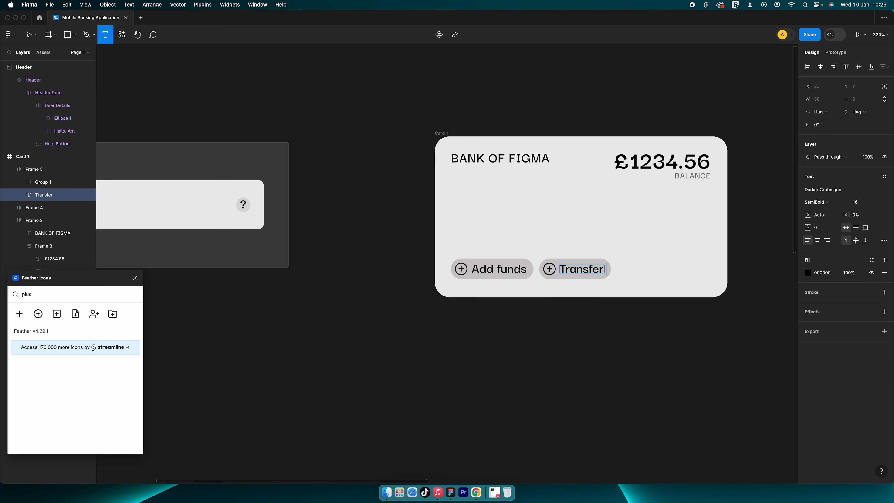
pyautogui.write('Funds')
# Search the Feather icon library for "trans" and "move" to find a transfer icon
pyautogui.moveTo(58, 281); pyautogui.dragTo(289, 200)
pyautogui.press('super+a')
pyautogui.write('trans')
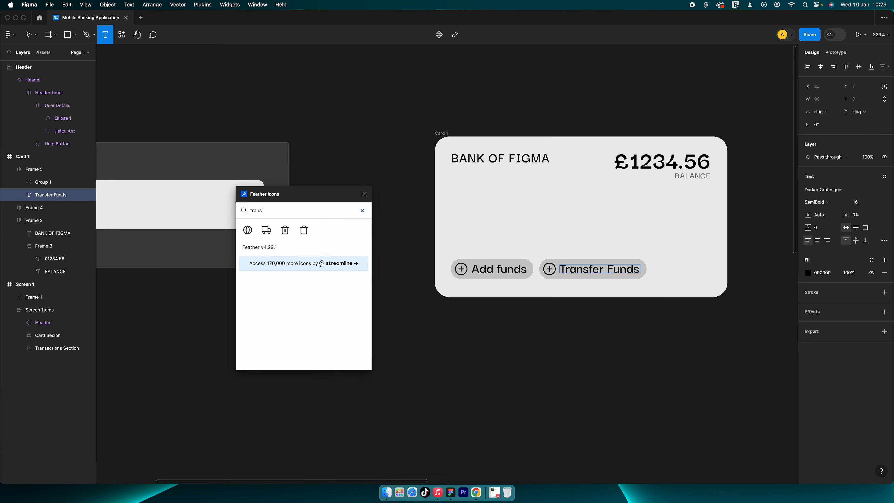
pyautogui.press('super+a')
pyautogui.press('BackSpace')
pyautogui.write('move')
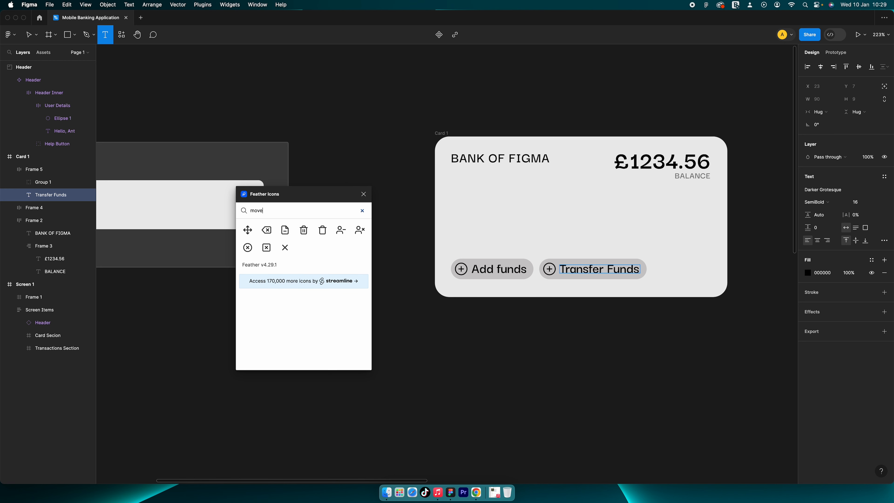
# Find icons matching "arrow" in Feather Icons, insert arrow-up-right and close the plugin
pyautogui.press('super+a')
pyautogui.press('BackSpace')
pyautogui.write('arrow')
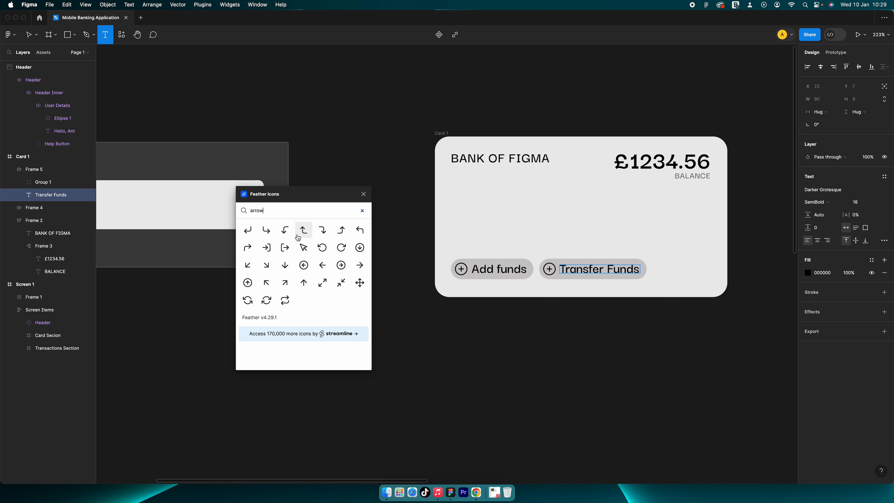
pyautogui.click(285, 283)
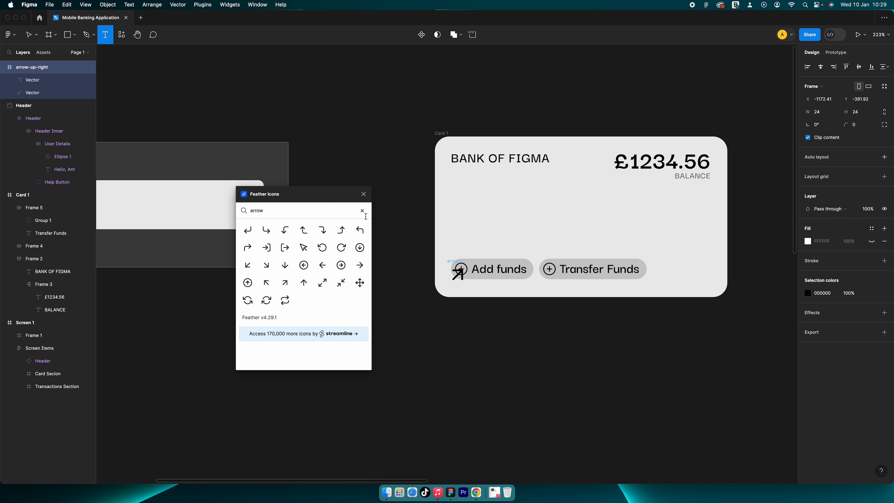
pyautogui.click(365, 193)
# Take the arrow's two vectors out of their icon frame onto the card's empty area and group them
pyautogui.press('v')
pyautogui.click(457, 277)
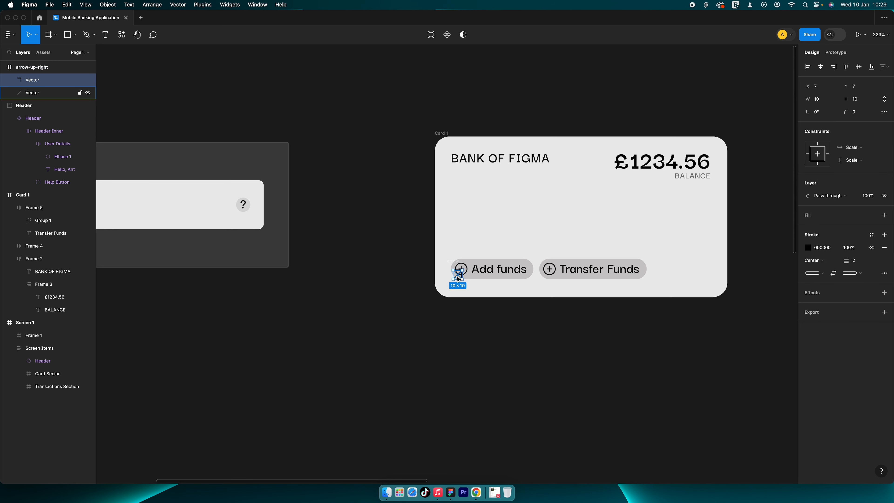
pyautogui.keyDown('shift'); pyautogui.click(457, 277); pyautogui.keyUp('shift')
pyautogui.moveTo(457, 278); pyautogui.dragTo(563, 233)
pyautogui.click(454, 263)
pyautogui.press('Delete')
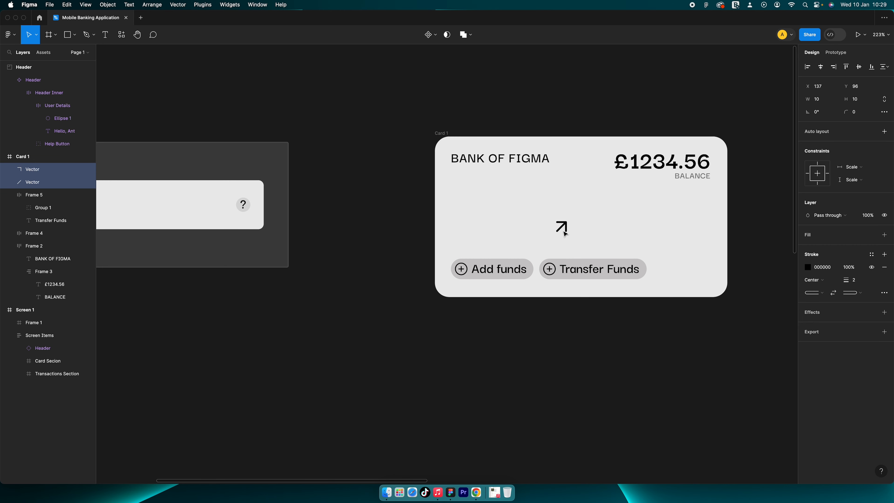
pyautogui.press('super+g')
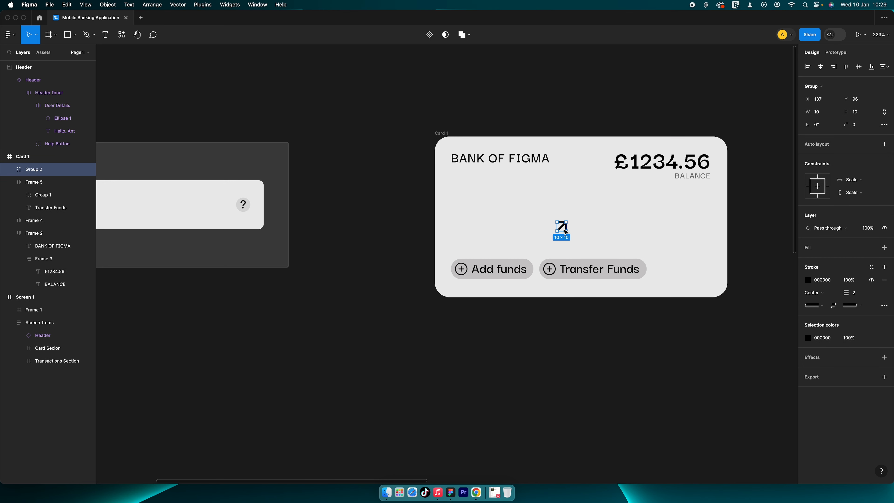
# Replace the plus-circle icon in the "Transfer Funds" button with the arrow group, using a stroke weight of 1
pyautogui.moveTo(563, 231); pyautogui.dragTo(563, 270)
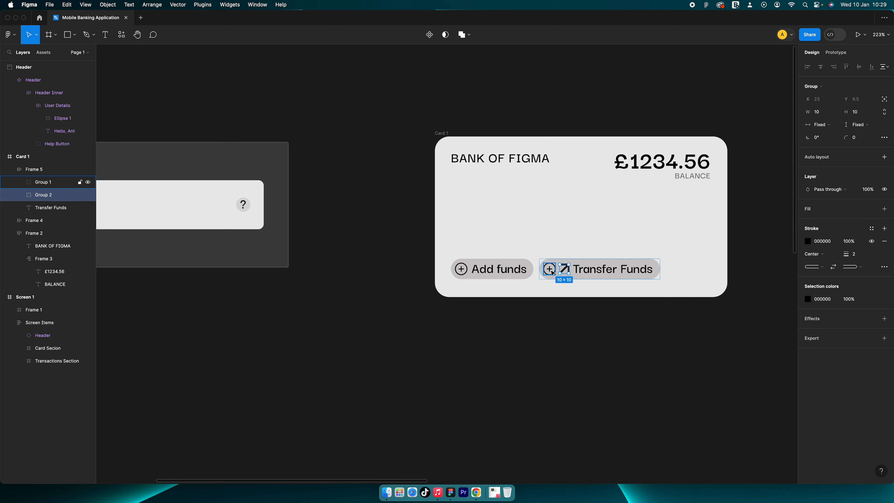
pyautogui.click(858, 254)
pyautogui.write('1')
pyautogui.press('Return')
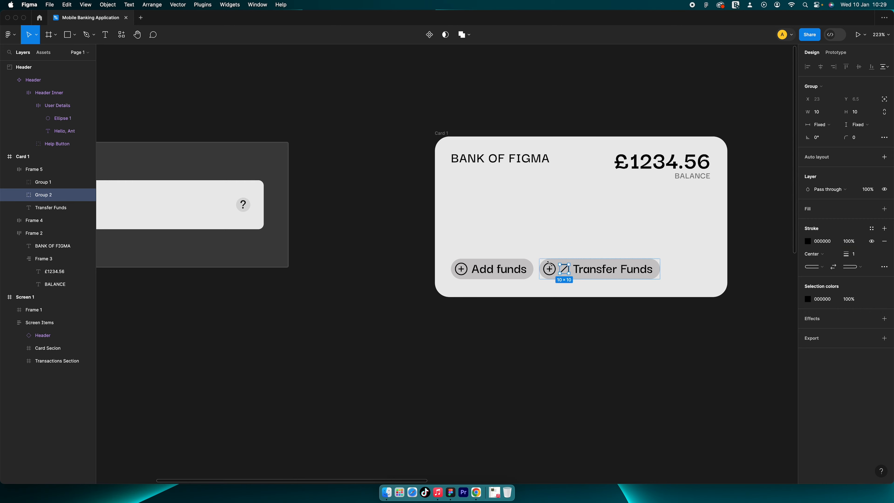
pyautogui.click(549, 267)
pyautogui.press('Delete')
# Copy the circle outline from the "Add funds" icon into the arrow icon group of the "Transfer Funds" button
pyautogui.scroll(2, 556, 271)
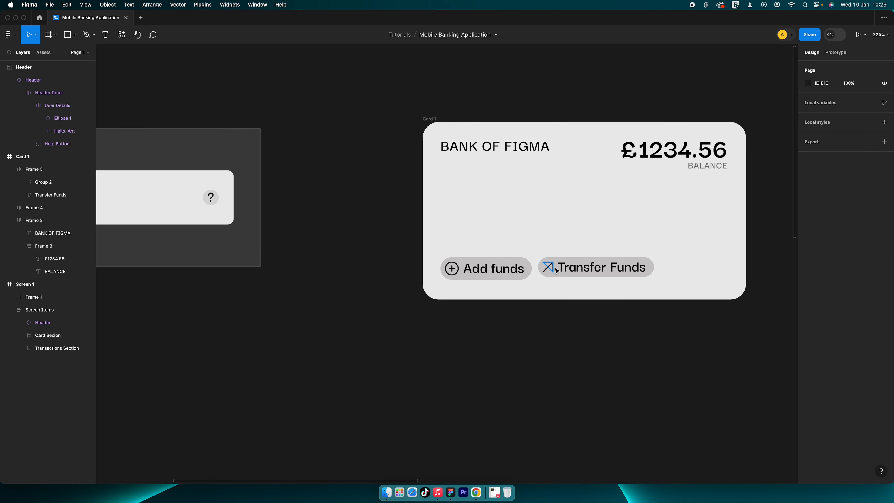
pyautogui.scroll(10, 556, 270)
pyautogui.click(549, 265)
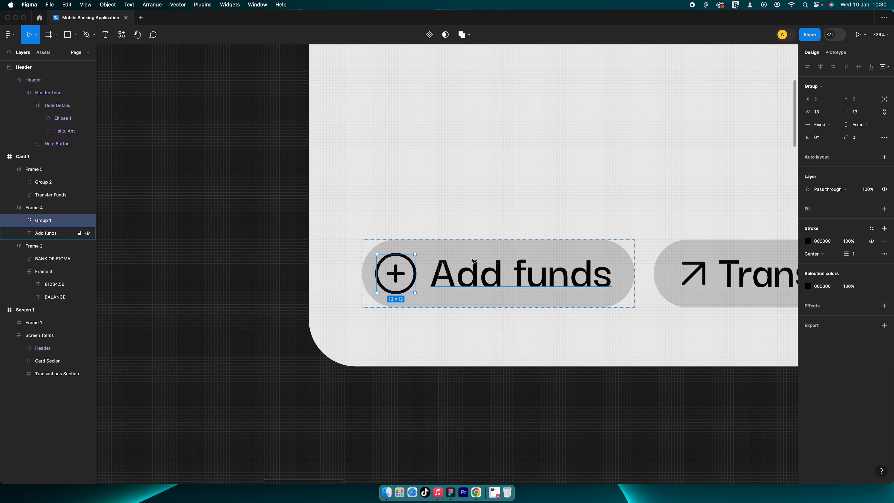
pyautogui.hscroll(3, 649, 267)
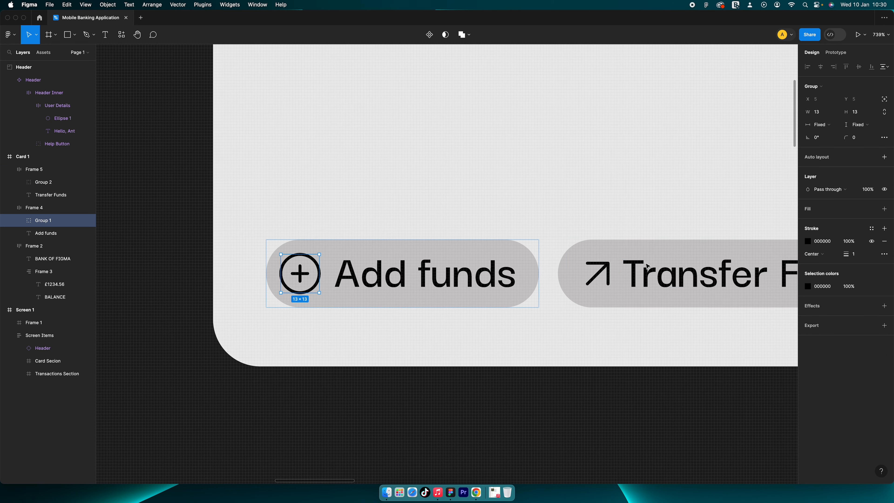
pyautogui.hscroll(2, 648, 267)
pyautogui.click(648, 267)
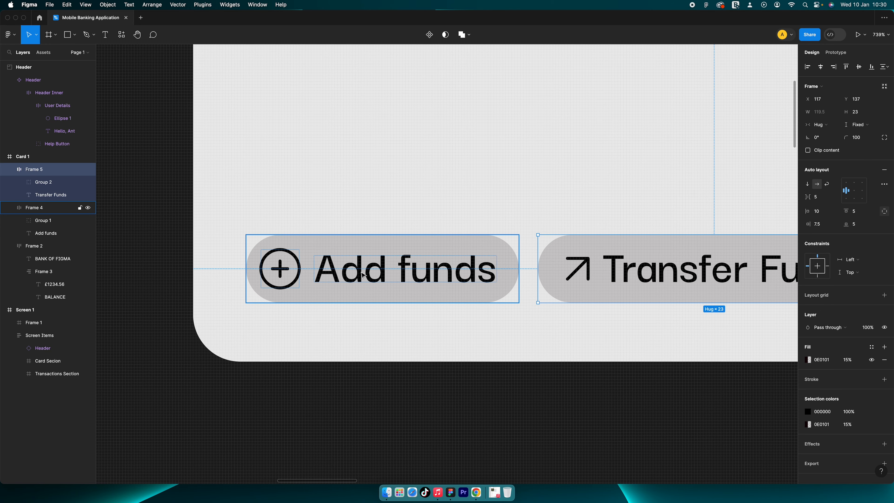
pyautogui.click(324, 276)
pyautogui.click(292, 260)
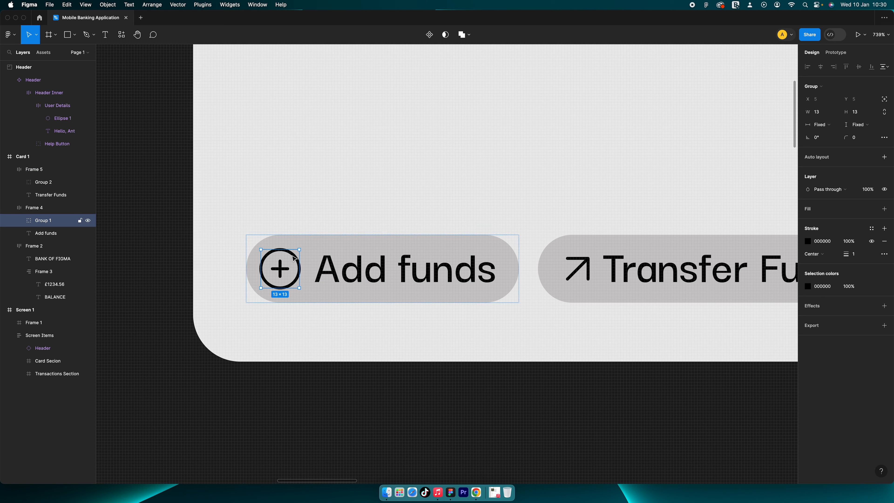
pyautogui.doubleClick(294, 258)
pyautogui.press('super+c')
pyautogui.doubleClick(582, 271)
pyautogui.press('super+v')
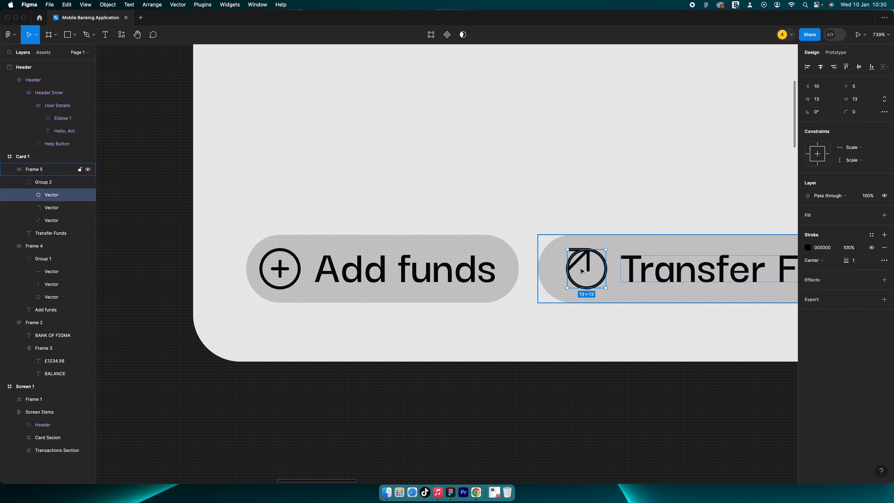
# Center the two arrow vectors as a group inside the circle and shrink them to about 5 × 5
pyautogui.click(588, 263)
pyautogui.keyDown('shift'); pyautogui.click(577, 260); pyautogui.keyUp('shift')
pyautogui.press('super+g')
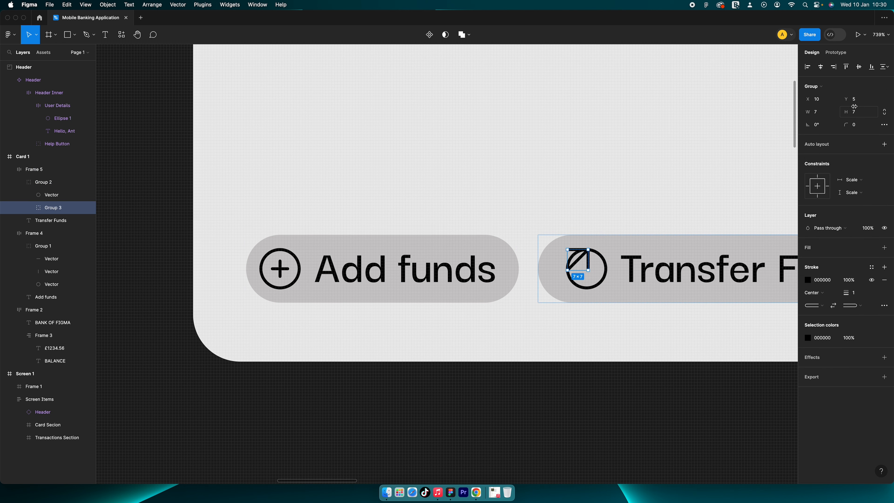
pyautogui.click(859, 68)
pyautogui.click(821, 68)
pyautogui.scroll(3, 606, 241)
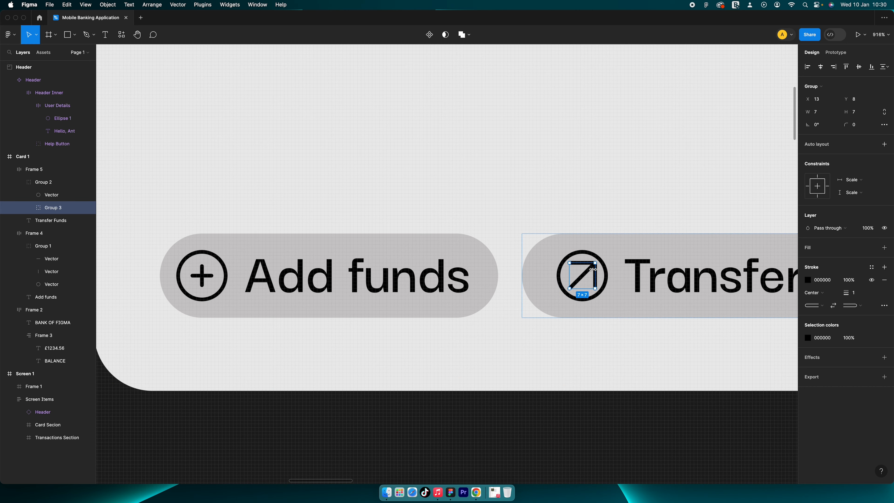
pyautogui.moveTo(593, 269); pyautogui.dragTo(592, 272)
# Set the "Transfer Funds" button's left padding to 5
pyautogui.click(540, 308)
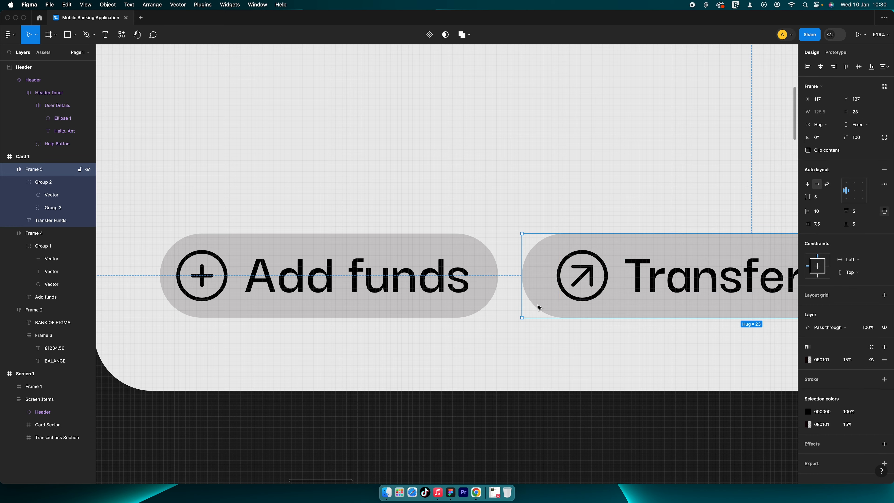
pyautogui.scroll(-3, 567, 289)
pyautogui.scroll(-3, 564, 281)
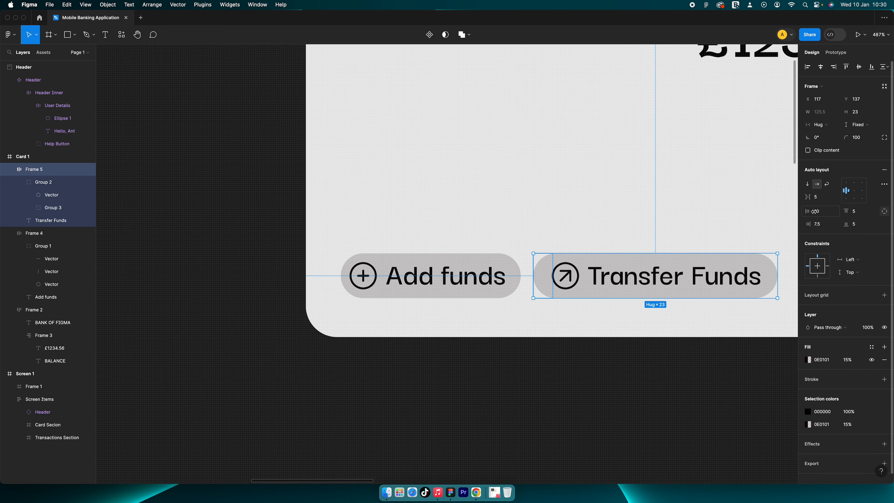
pyautogui.click(822, 216)
pyautogui.press('Return')
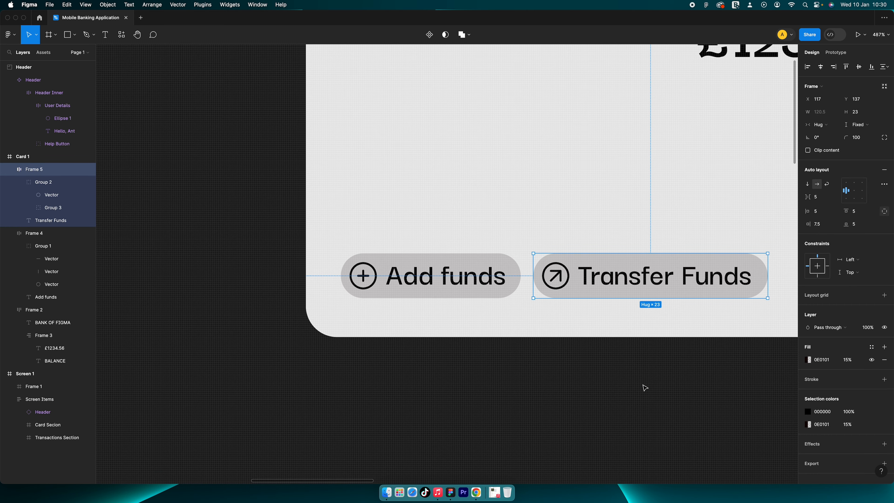
pyautogui.click(587, 319)
# Group the two strokes of the plus sign inside the "Add funds" icon's circle
pyautogui.scroll(-5, 550, 310)
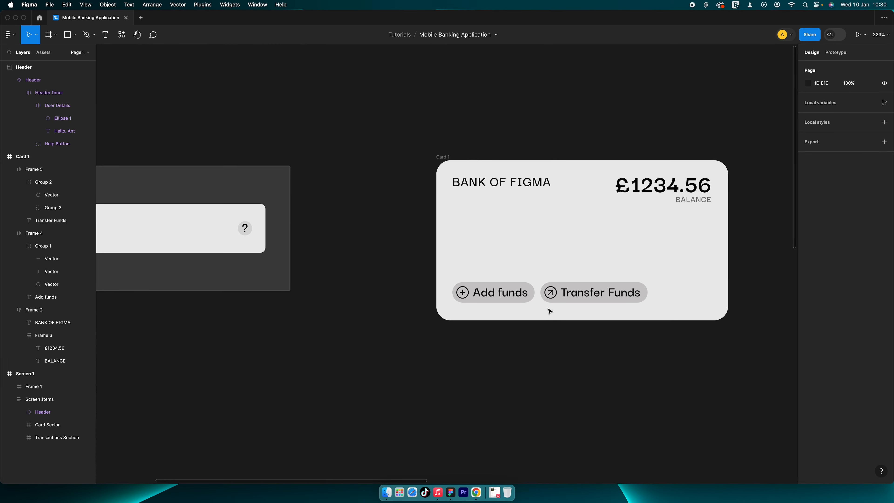
pyautogui.hscroll(2, 499, 294)
pyautogui.scroll(3, 504, 292)
pyautogui.click(425, 295)
pyautogui.doubleClick(397, 295)
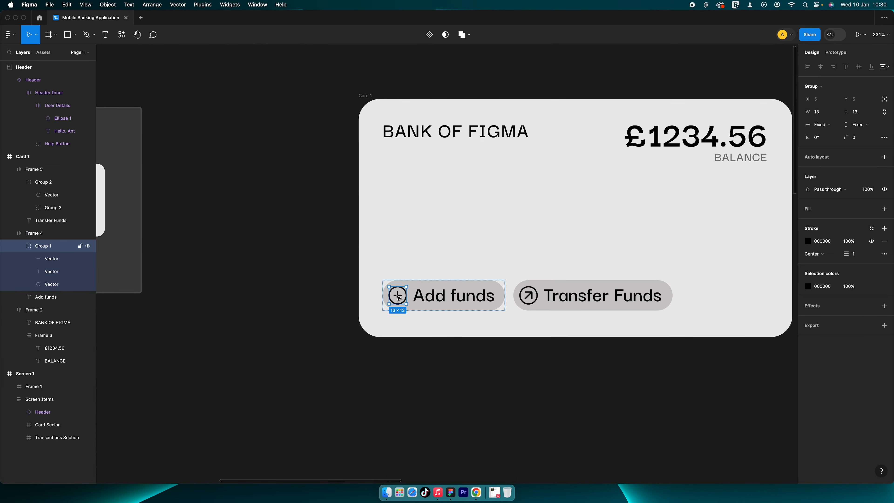
pyautogui.click(396, 295)
pyautogui.scroll(5, 395, 294)
pyautogui.keyDown('shift'); pyautogui.click(406, 288); pyautogui.keyUp('shift')
pyautogui.press('super+g')
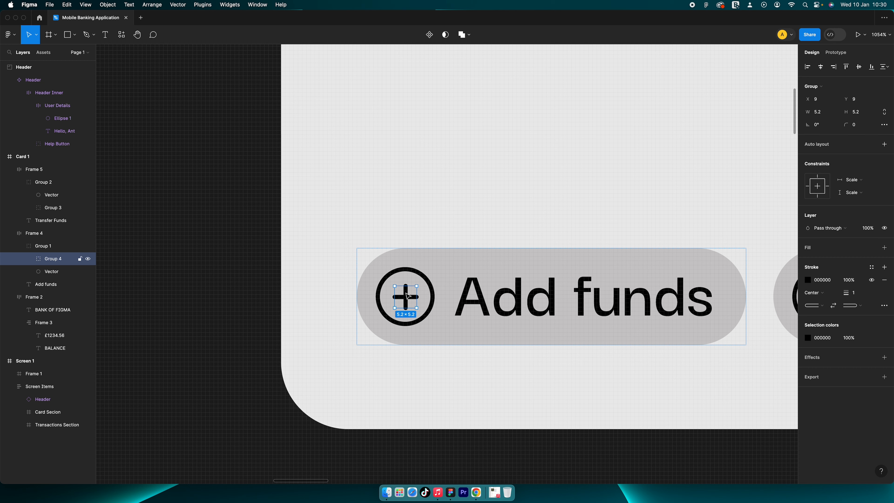
# Set the arrow group in the "Transfer Funds" icon to 5.2 × 5.2
pyautogui.hscroll(6, 710, 292)
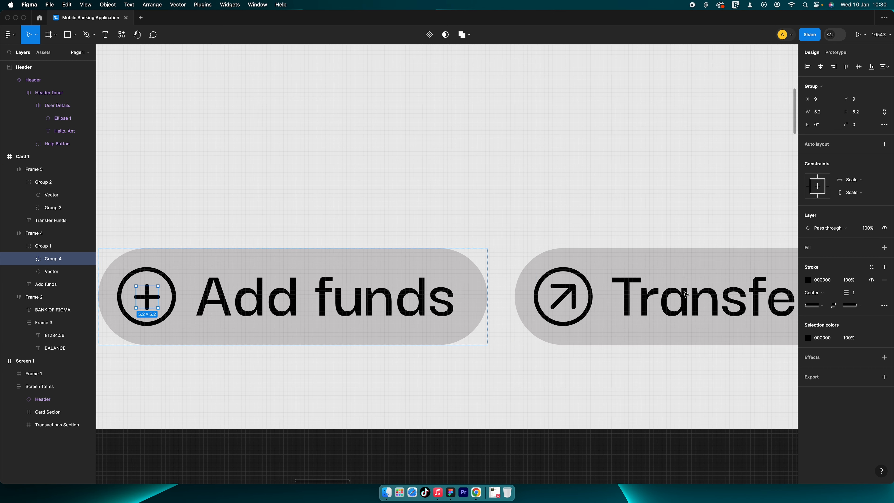
pyautogui.click(564, 299)
pyautogui.doubleClick(559, 298)
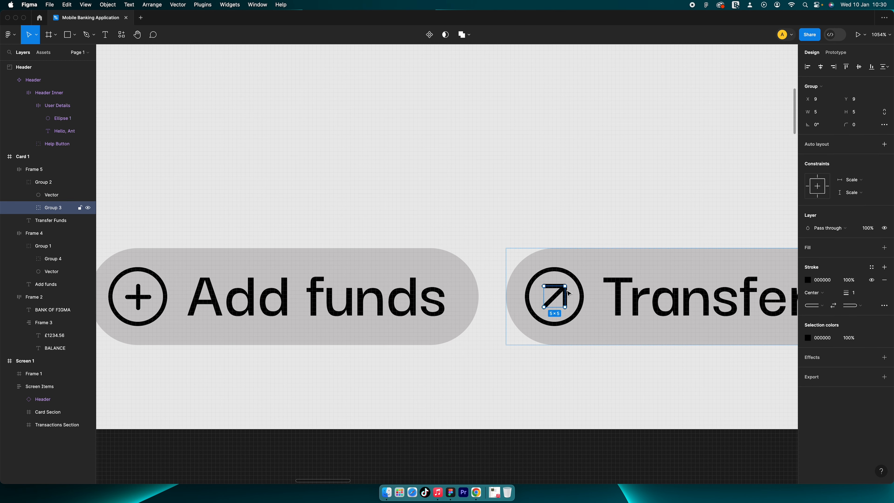
pyautogui.click(865, 117)
pyautogui.write('.2')
pyautogui.click(826, 112)
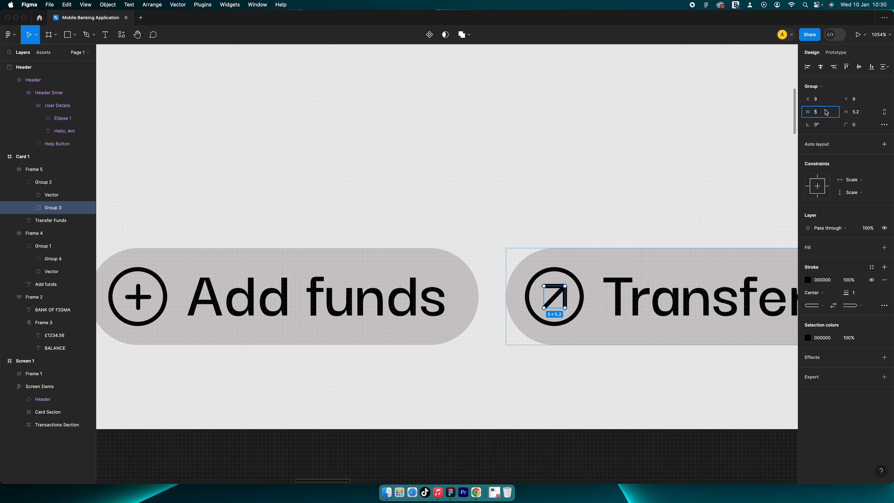
pyautogui.write('5.2')
pyautogui.click(665, 173)
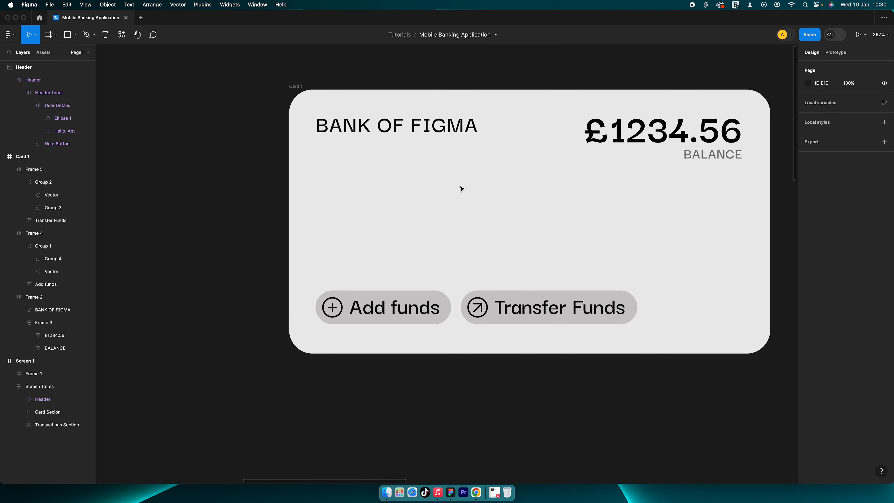
# Resize the gradient image to cover Card 1 at 328 × 180 and send it behind the card's other layers
pyautogui.scroll(-5, 458, 190)
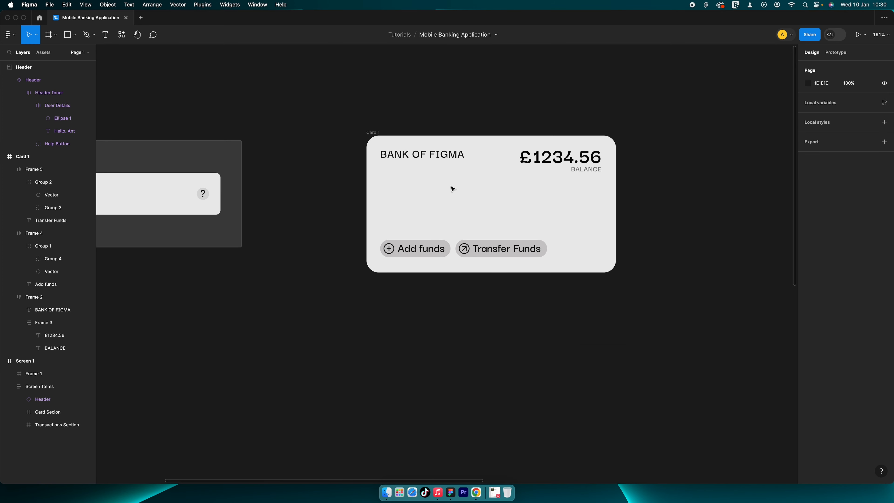
pyautogui.scroll(2, 452, 189)
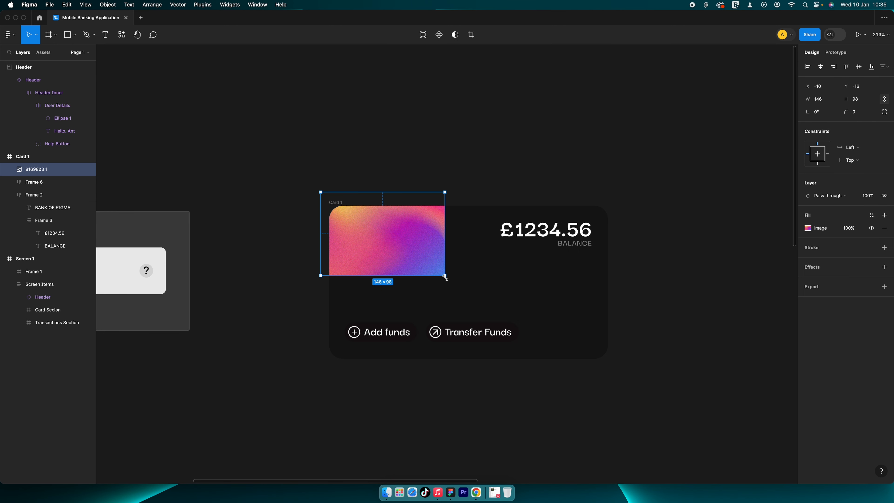
pyautogui.moveTo(443, 282); pyautogui.dragTo(607, 361)
pyautogui.moveTo(457, 193); pyautogui.dragTo(453, 208)
pyautogui.moveTo(322, 225); pyautogui.dragTo(330, 225)
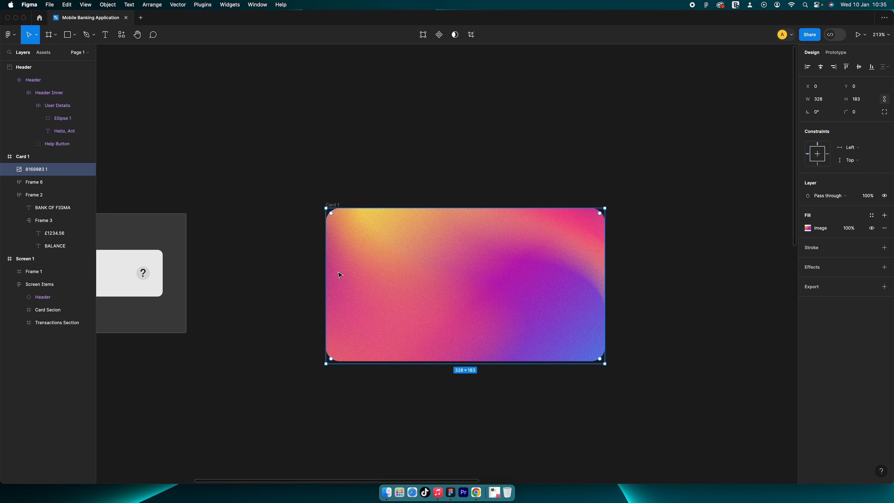
pyautogui.moveTo(385, 365); pyautogui.dragTo(386, 362)
pyautogui.press('super+alt+bracketleft')
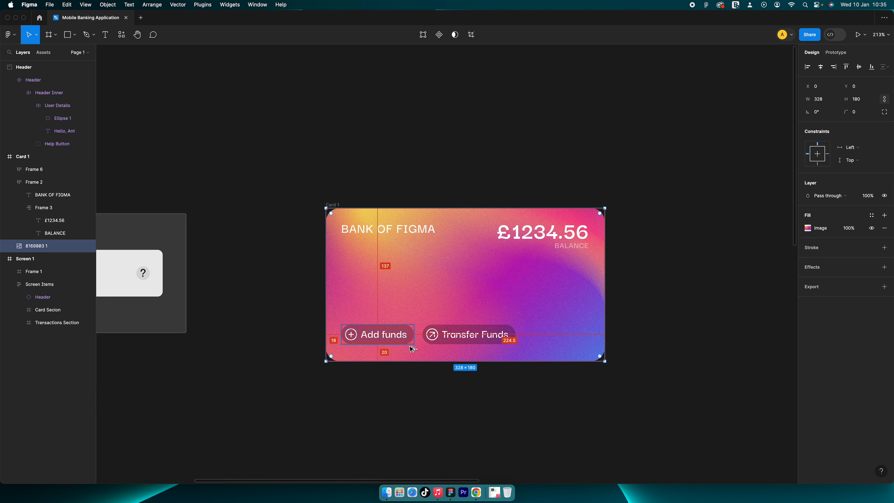
# Set the "BALANCE" label on Card 1 to 100% opacity
pyautogui.keyDown('super'); pyautogui.click(582, 247); pyautogui.keyUp('super')
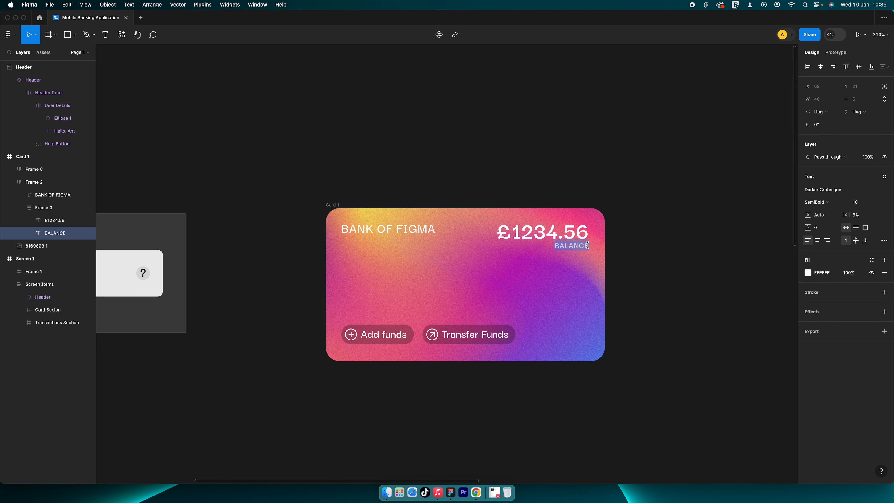
pyautogui.press('Escape')
pyautogui.press('Escape')
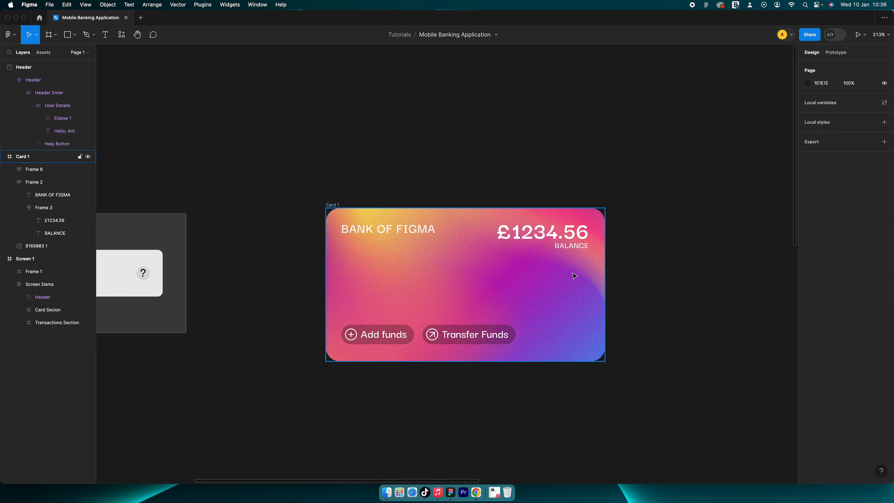
# Move Card 1 higher on the canvas and place a duplicate beside it with a gap of 18
pyautogui.scroll(-4, 381, 228)
pyautogui.hscroll(-1, 372, 218)
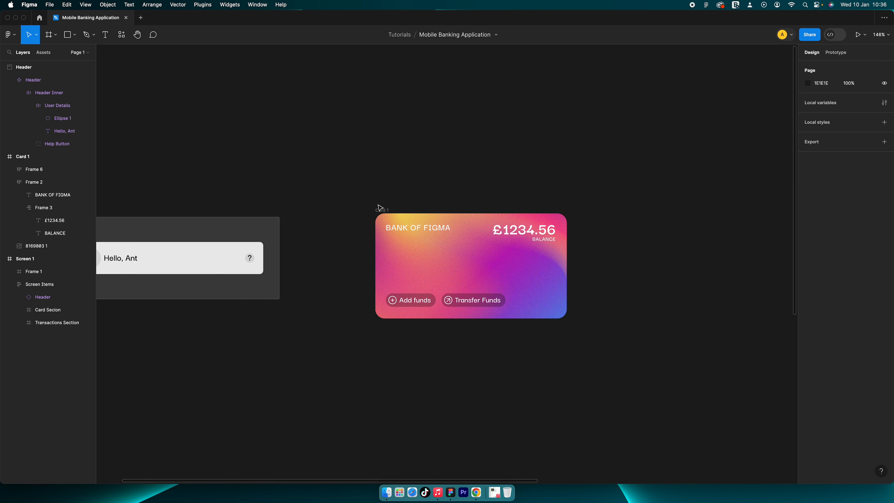
pyautogui.moveTo(382, 210); pyautogui.dragTo(396, 163)
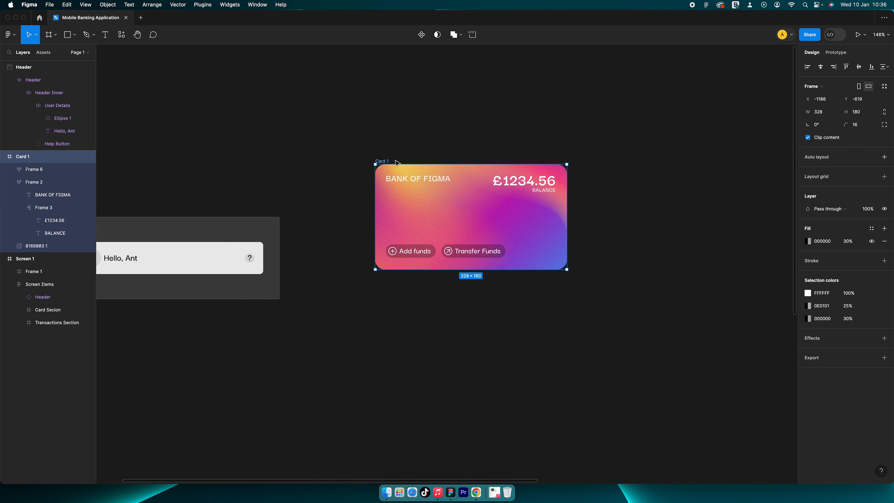
pyautogui.hscroll(-1, 396, 161)
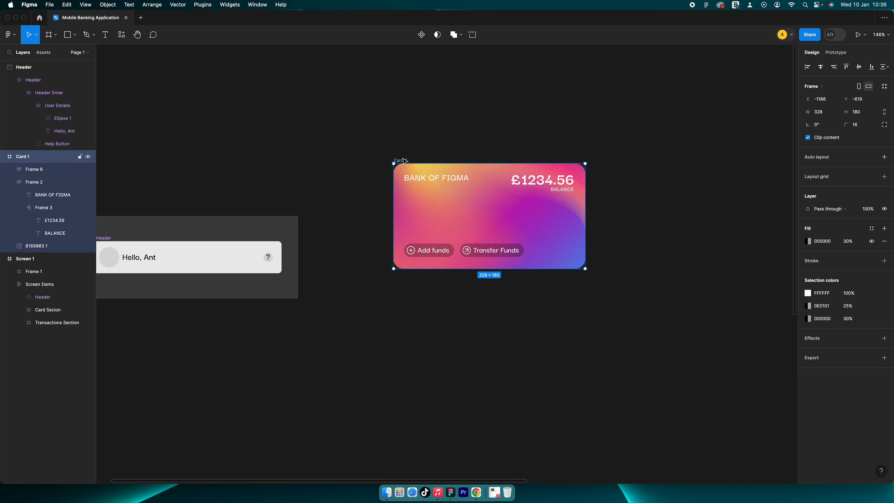
pyautogui.moveTo(405, 161); pyautogui.dragTo(608, 159)
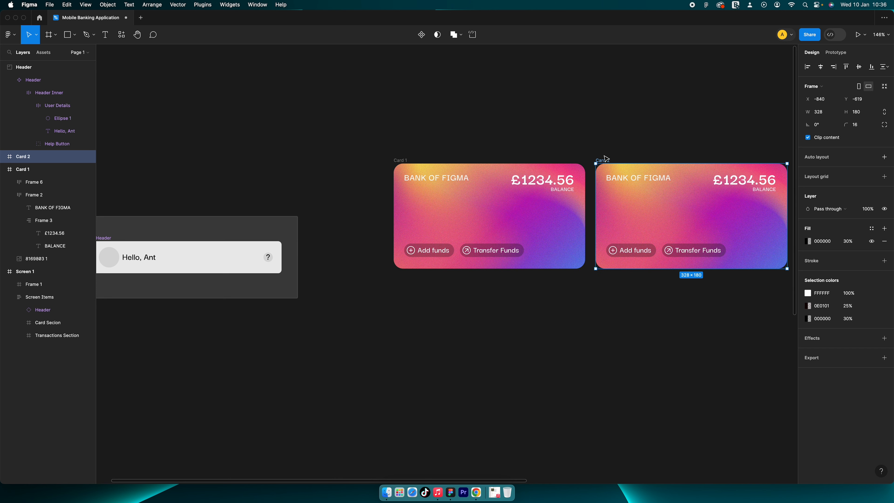
# Change the title text on Card 2 to "Savings Account"
pyautogui.hscroll(4, 594, 160)
pyautogui.click(588, 147)
pyautogui.hscroll(4, 511, 159)
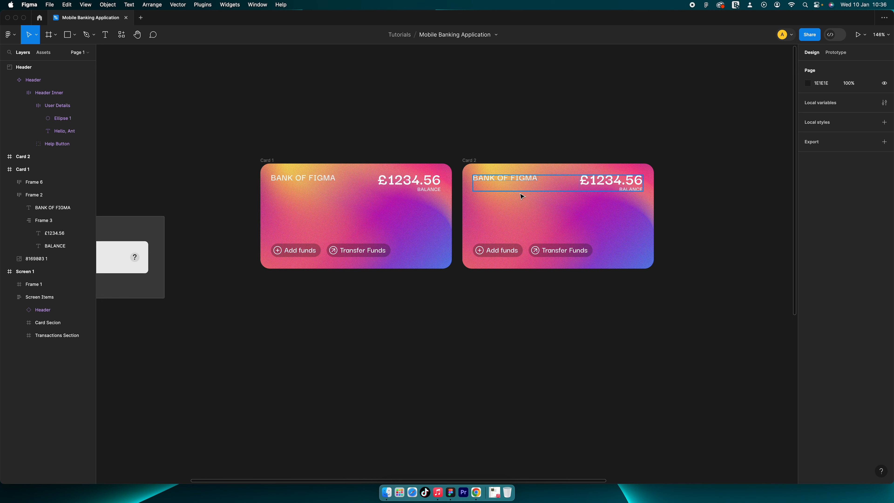
pyautogui.doubleClick(516, 184)
pyautogui.write('Sa')
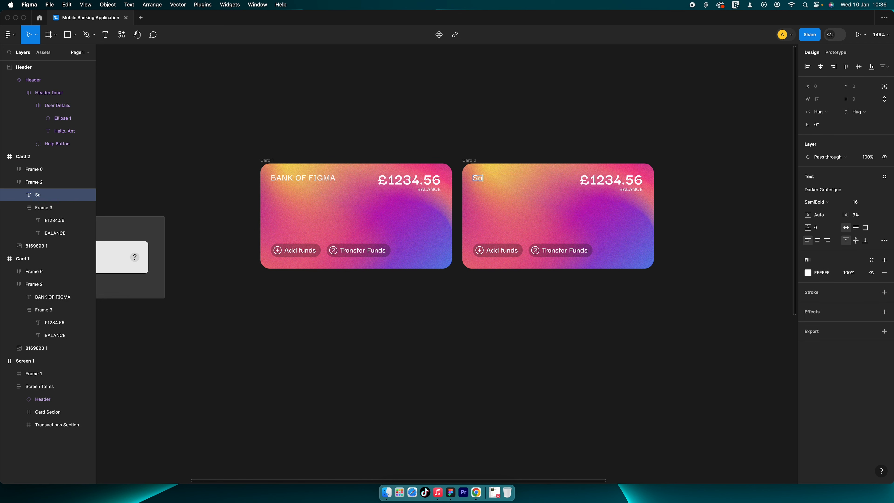
pyautogui.write('avings Account')
pyautogui.click(618, 106)
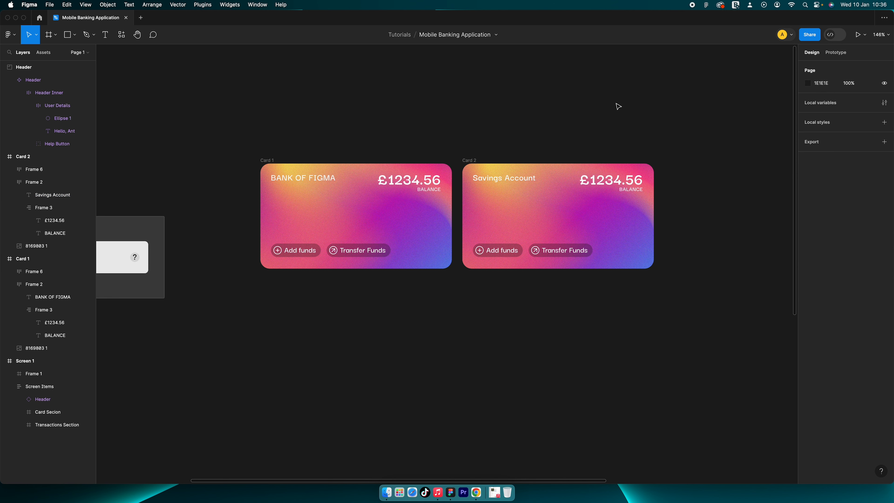
# Set Card 2's balance to £12,234.56 and replace its background with the green and blue gradient image
pyautogui.doubleClick(598, 180)
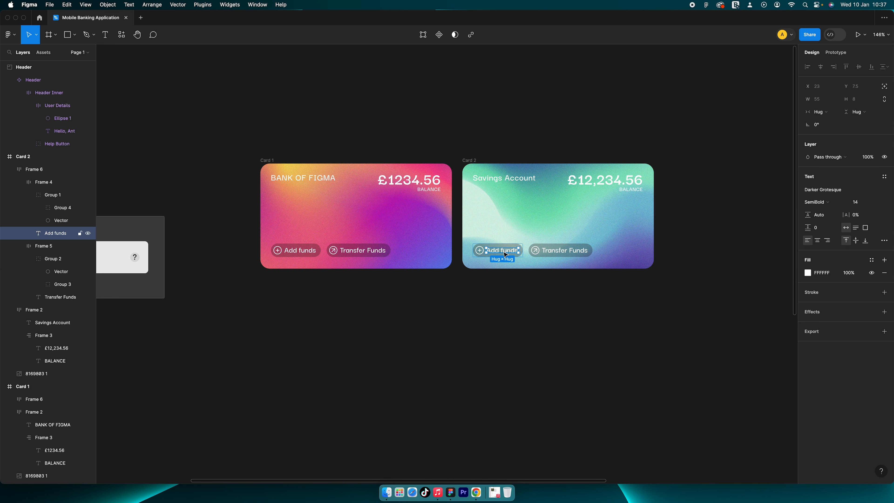
pyautogui.doubleClick(557, 252)
pyautogui.press('Escape')
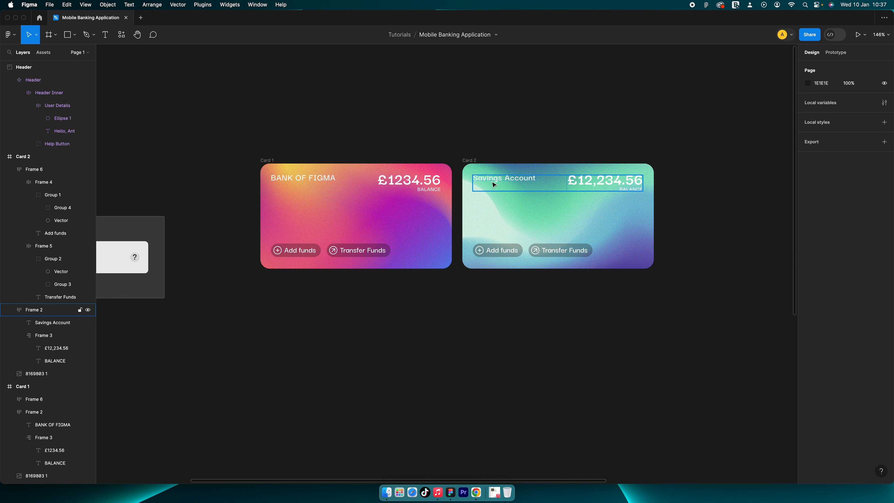
pyautogui.doubleClick(493, 179)
# Turn Card 1 and Card 2 into two separate components
pyautogui.click(474, 160)
pyautogui.scroll(-5, 475, 160)
pyautogui.scroll(3, 424, 163)
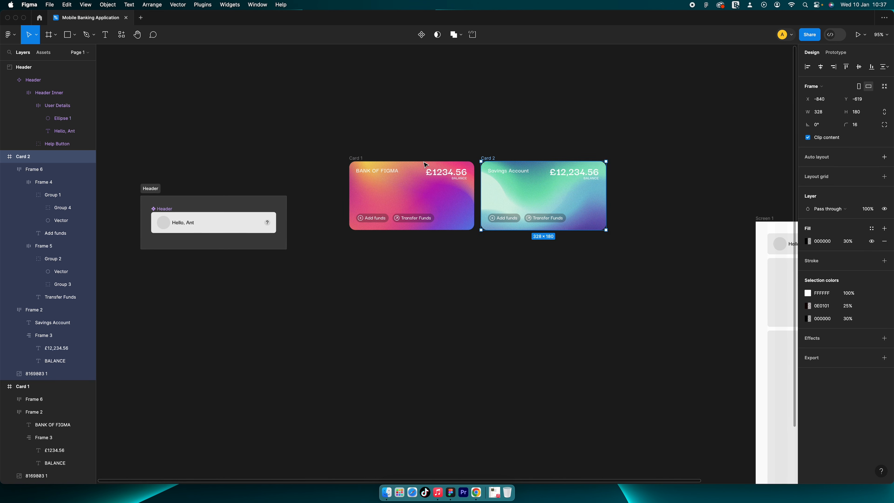
pyautogui.keyDown('shift'); pyautogui.click(364, 159); pyautogui.keyUp('shift')
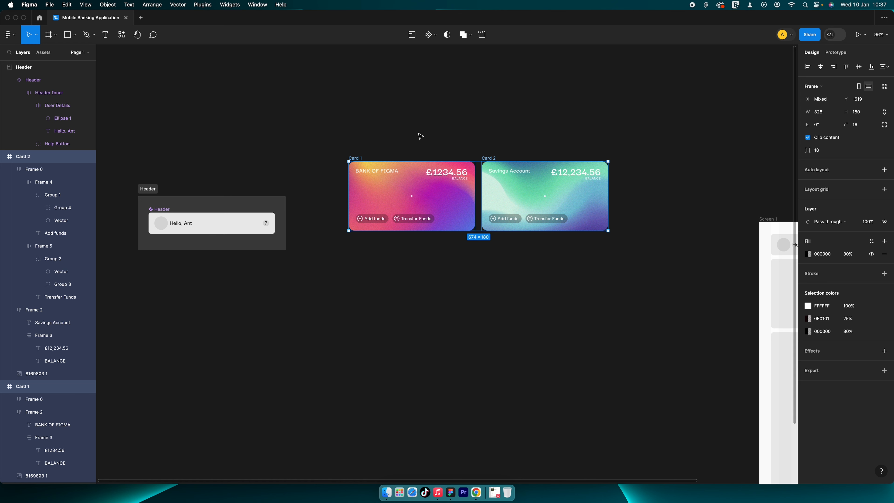
pyautogui.click(392, 127)
pyautogui.click(355, 158)
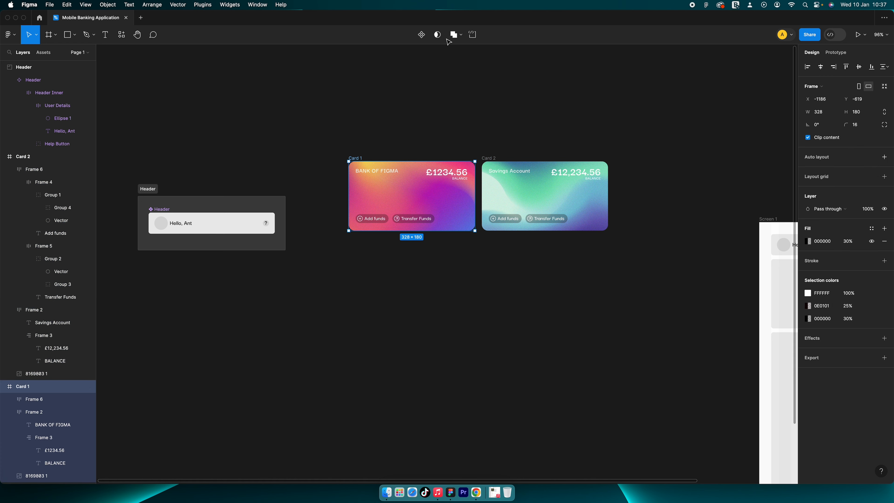
pyautogui.click(422, 35)
pyautogui.click(490, 159)
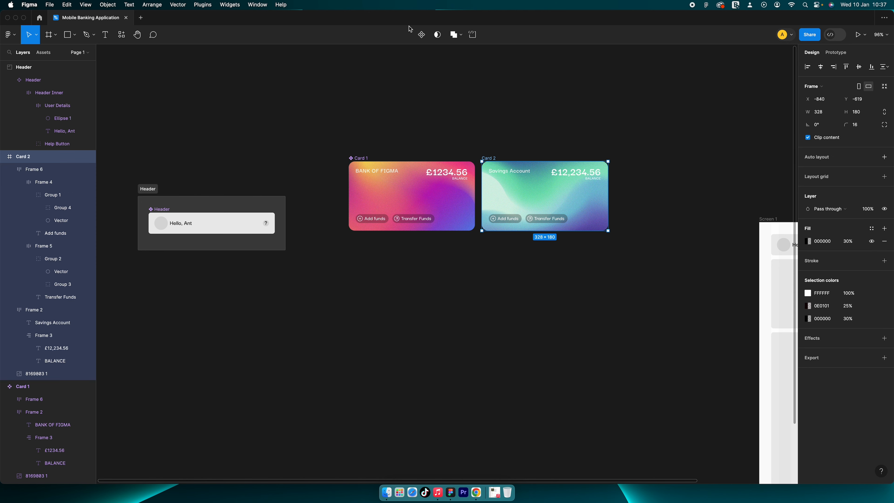
pyautogui.click(421, 34)
pyautogui.click(381, 88)
# Copy the grey card section placeholder from Screen 1 and line the single copy up below Card 1
pyautogui.hscroll(3, 703, 280)
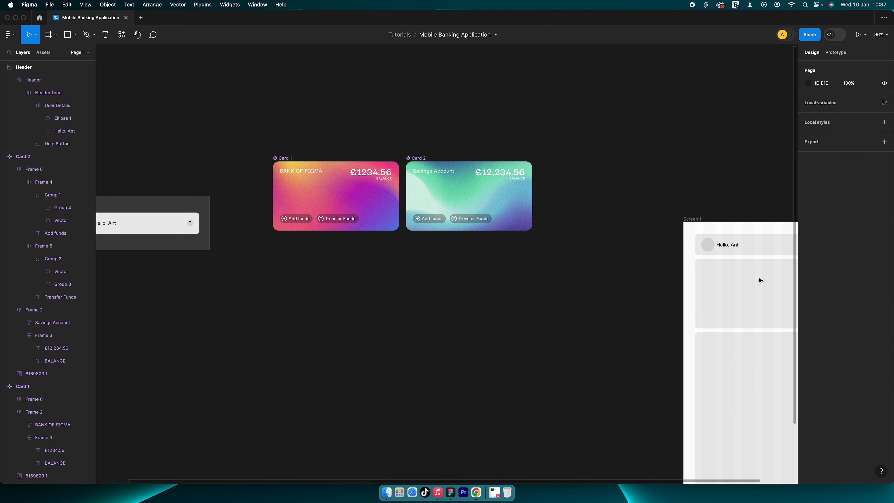
pyautogui.click(747, 276)
pyautogui.hscroll(2, 718, 282)
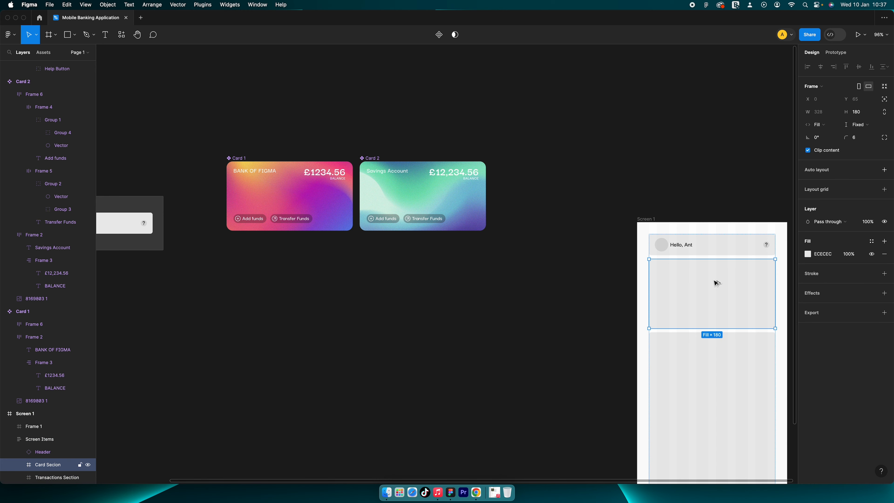
pyautogui.moveTo(716, 283); pyautogui.dragTo(310, 283)
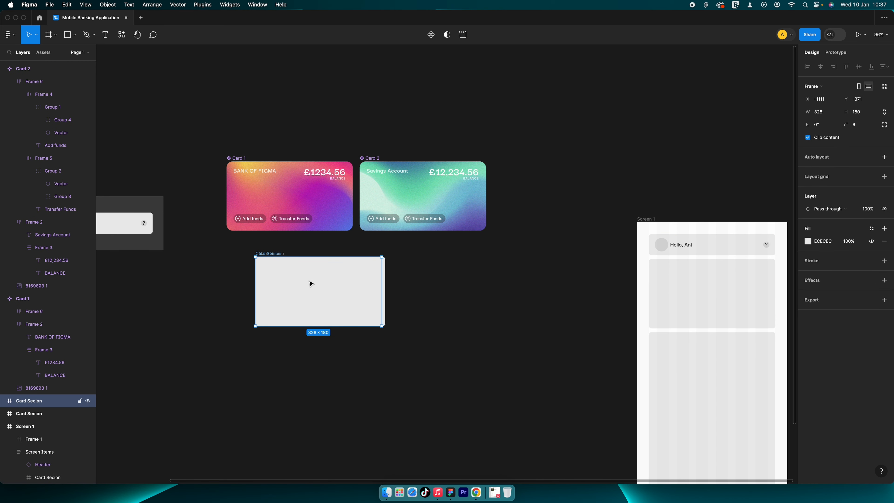
pyautogui.press('Delete')
pyautogui.moveTo(278, 253); pyautogui.dragTo(247, 265)
pyautogui.hscroll(-5, 250, 261)
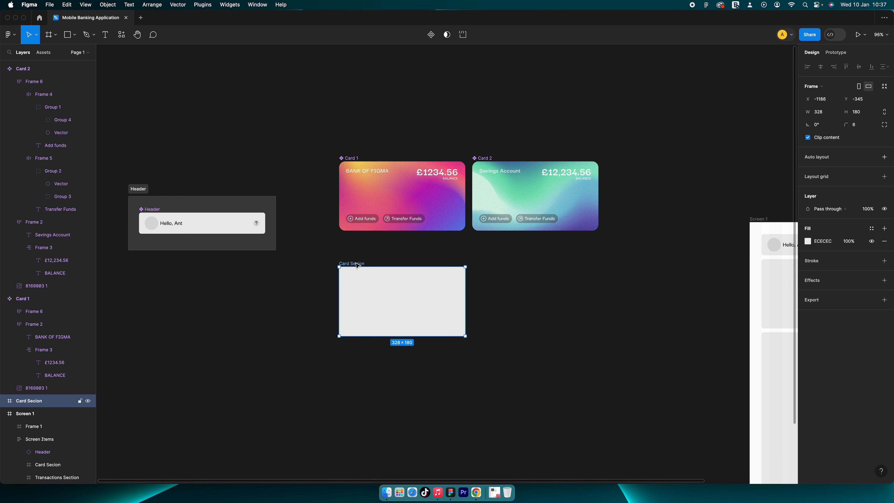
# Move the copied card section placeholder above the cards and make it a component
pyautogui.moveTo(357, 264); pyautogui.dragTo(353, 61)
pyautogui.rightClick(354, 61)
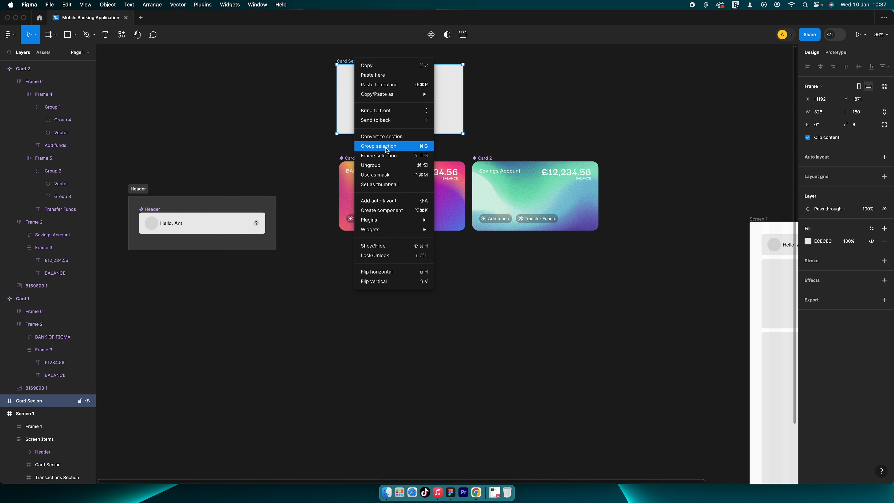
pyautogui.click(385, 210)
pyautogui.click(299, 105)
# Move both card components above the Header section and stack Card 2 directly below Card 1
pyautogui.scroll(-2, 299, 105)
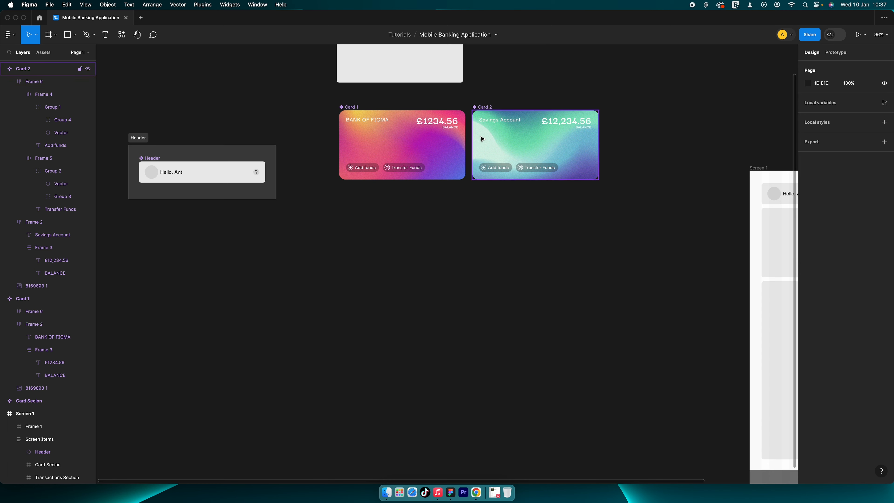
pyautogui.scroll(1, 387, 103)
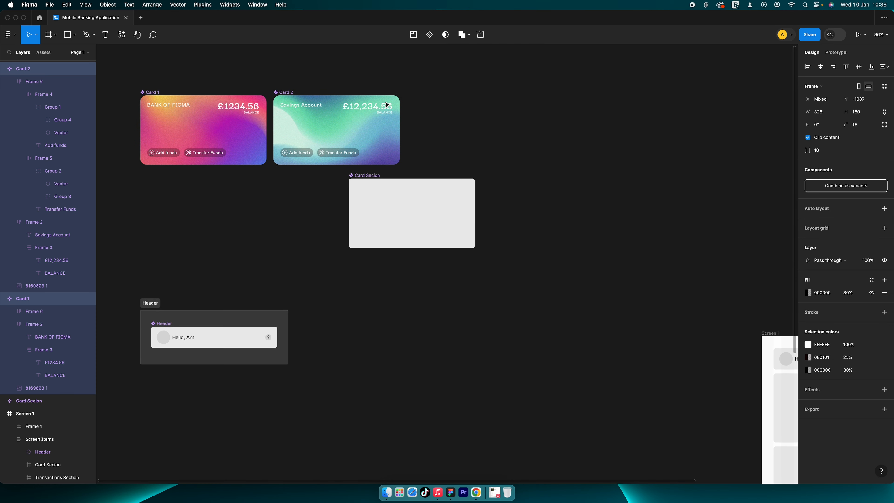
pyautogui.click(289, 86)
pyautogui.moveTo(278, 102); pyautogui.dragTo(153, 172)
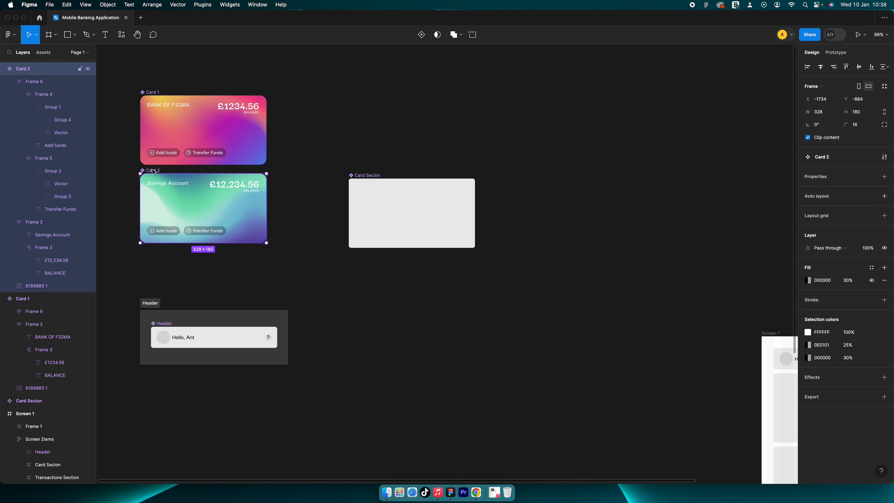
pyautogui.scroll(-1, 153, 172)
pyautogui.hscroll(-3, 427, 100)
pyautogui.click(426, 102)
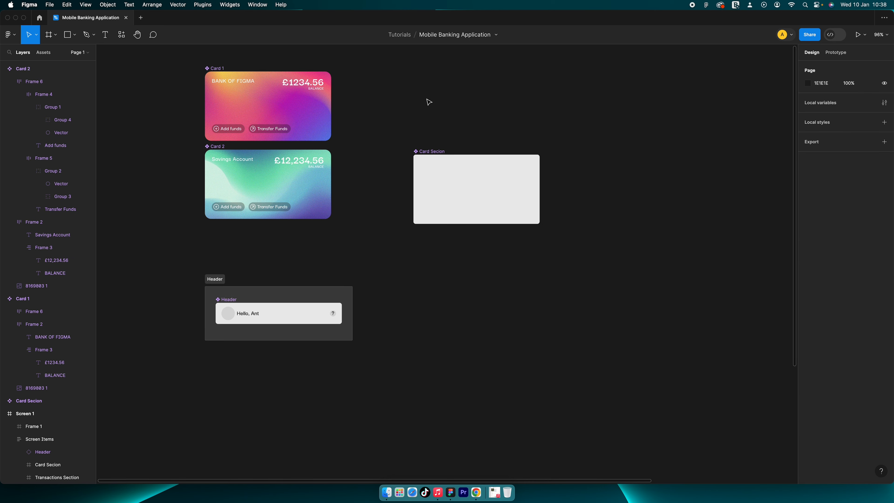
# Place instances of both card components together on the empty canvas beside the originals
pyautogui.click(228, 93)
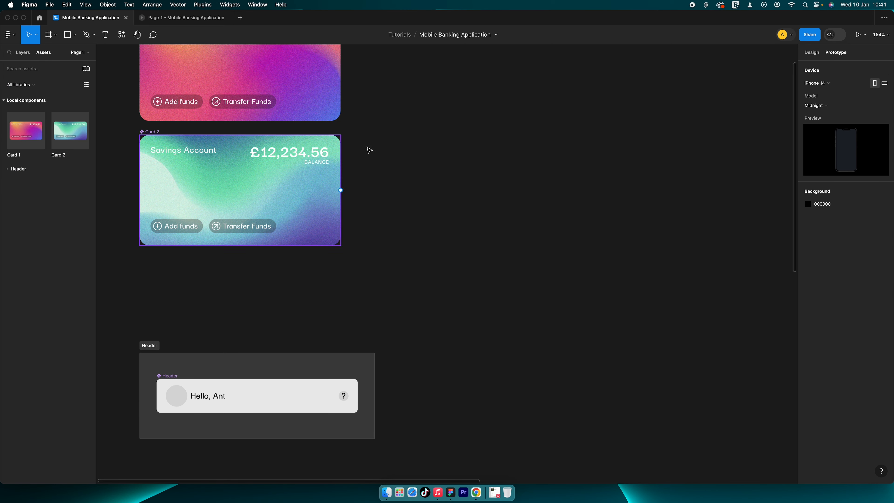
pyautogui.scroll(-3, 370, 147)
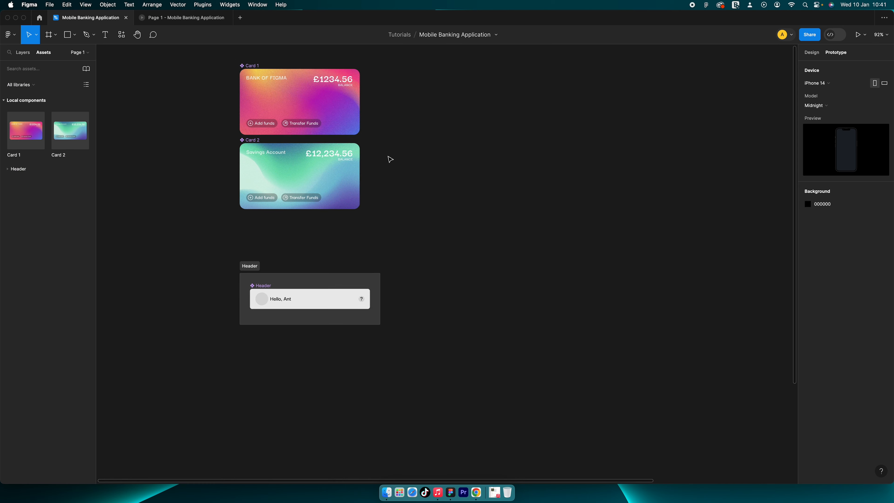
pyautogui.moveTo(389, 155); pyautogui.dragTo(266, 122)
pyautogui.moveTo(256, 200); pyautogui.dragTo(449, 201)
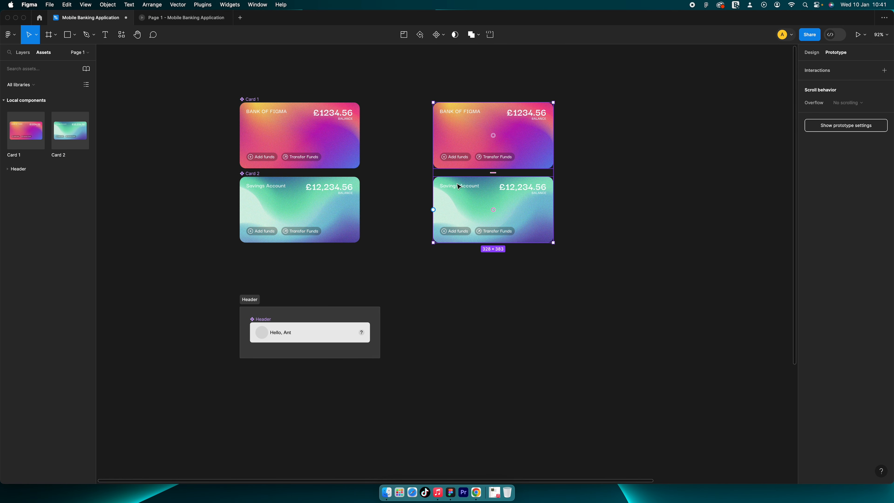
# Wrap the two card instances in a vertical auto layout with a spacing of -160
pyautogui.click(812, 52)
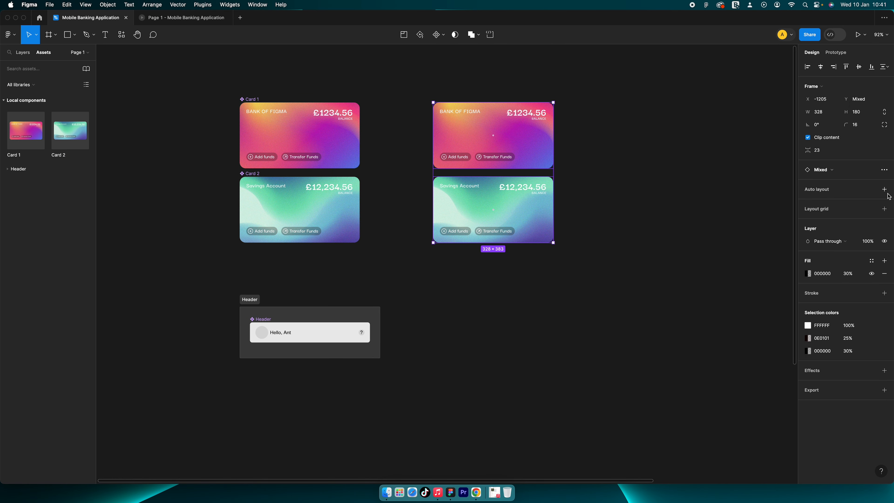
pyautogui.click(884, 189)
pyautogui.click(820, 198)
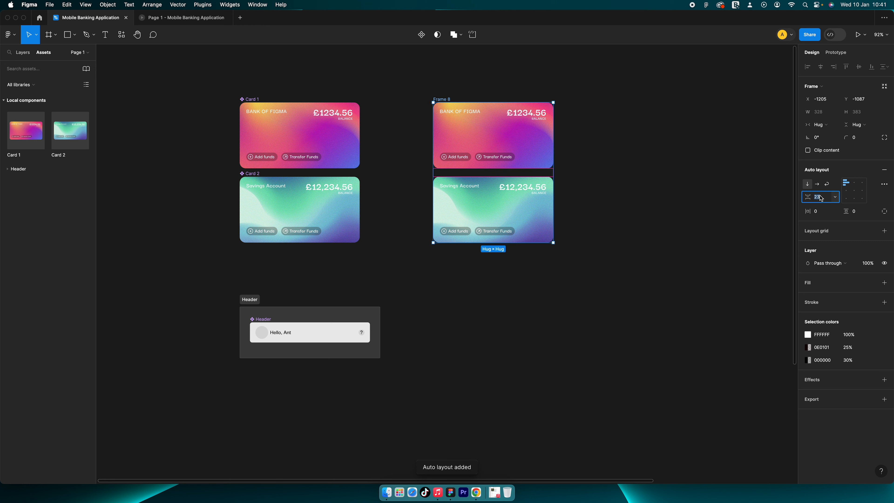
pyautogui.write('-160')
pyautogui.press('Return')
# Adjust the card stack's auto layout spacing to -140 to reveal more of the rear card
pyautogui.click(822, 198)
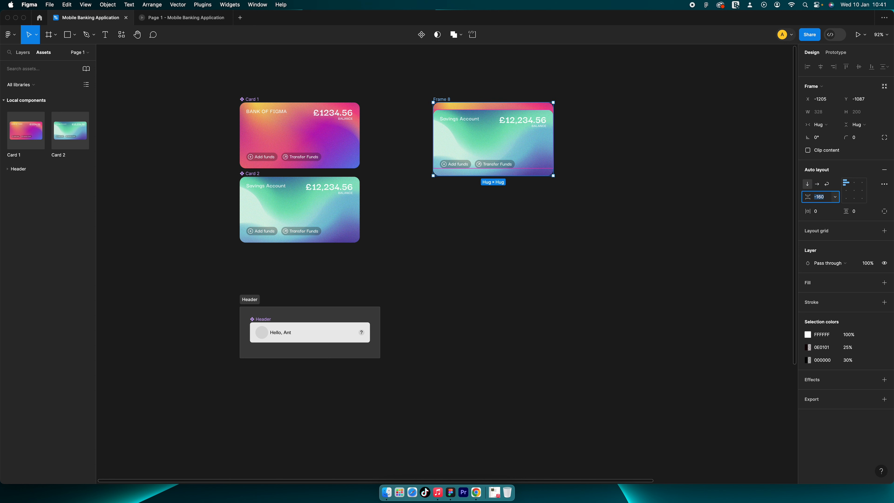
pyautogui.hotkey('shift', 'Up')
pyautogui.hotkey('shift', 'Up')
pyautogui.hotkey('shift', 'Up')
pyautogui.hotkey('shift', 'Down')
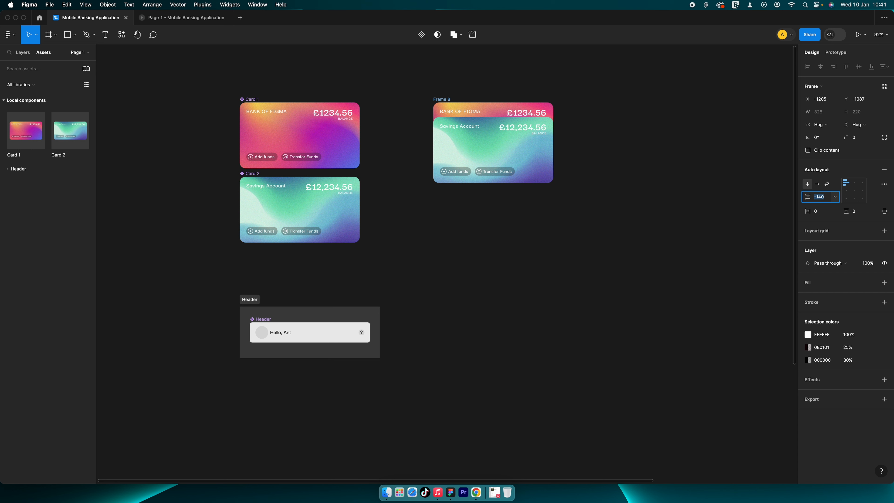
pyautogui.press('Up')
pyautogui.press('Down')
# Position the title and balance row in the Card 1 component at Y 19
pyautogui.click(343, 118)
pyautogui.click(343, 118)
pyautogui.press('Up')
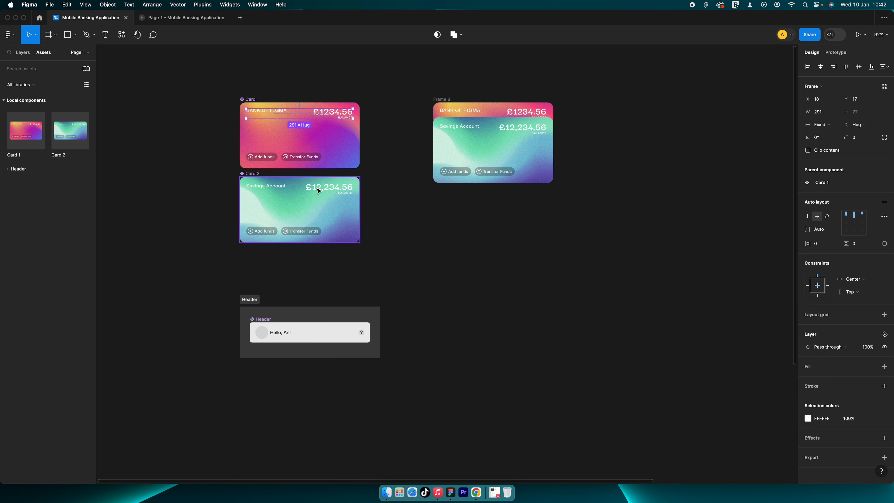
pyautogui.press('Down')
pyautogui.press('Down')
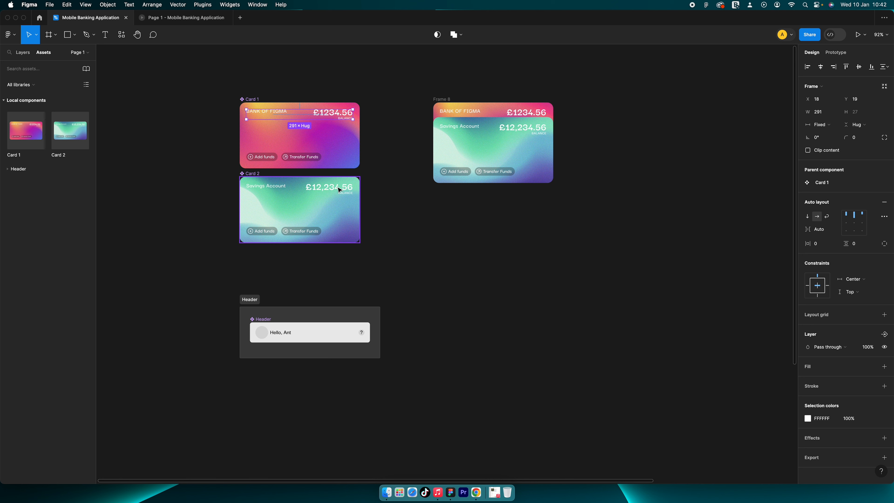
# Position the title and balance row in the Card 2 component at Y 19
pyautogui.click(350, 191)
pyautogui.click(350, 189)
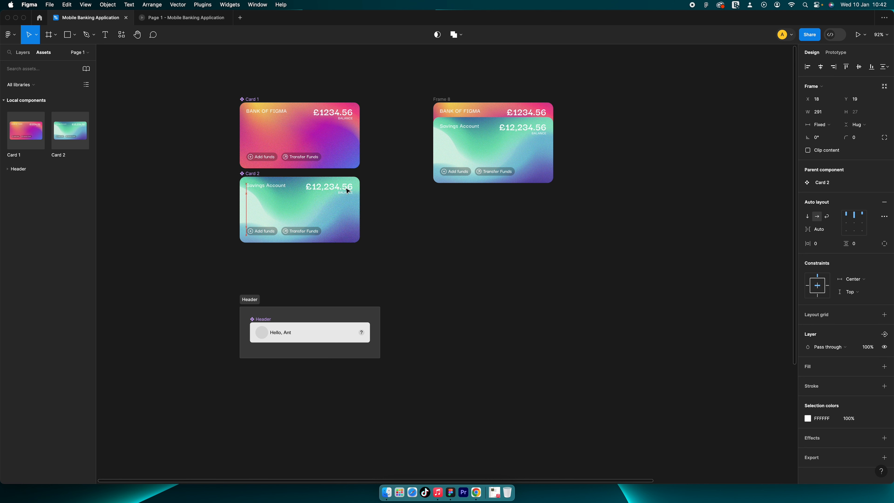
pyautogui.click(391, 201)
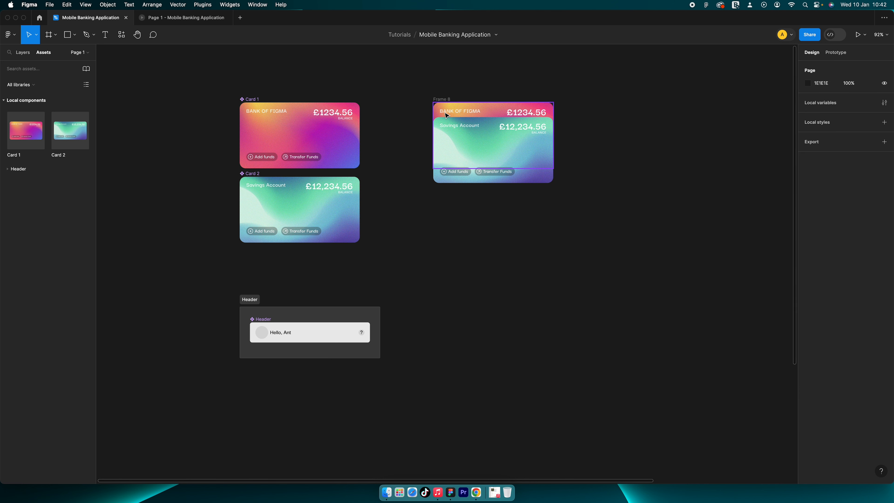
# Try a layer blur of 2 on the rear Card 1 instance in the stack
pyautogui.click(487, 114)
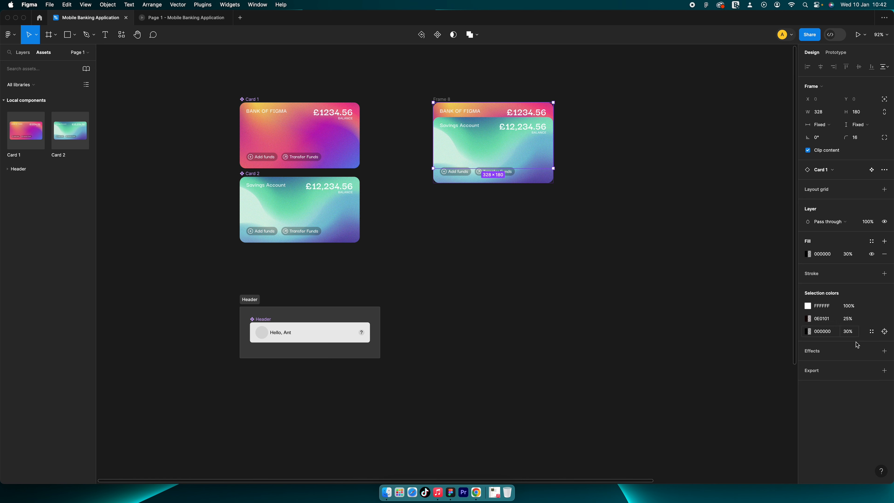
pyautogui.click(885, 351)
pyautogui.click(827, 363)
pyautogui.click(831, 374)
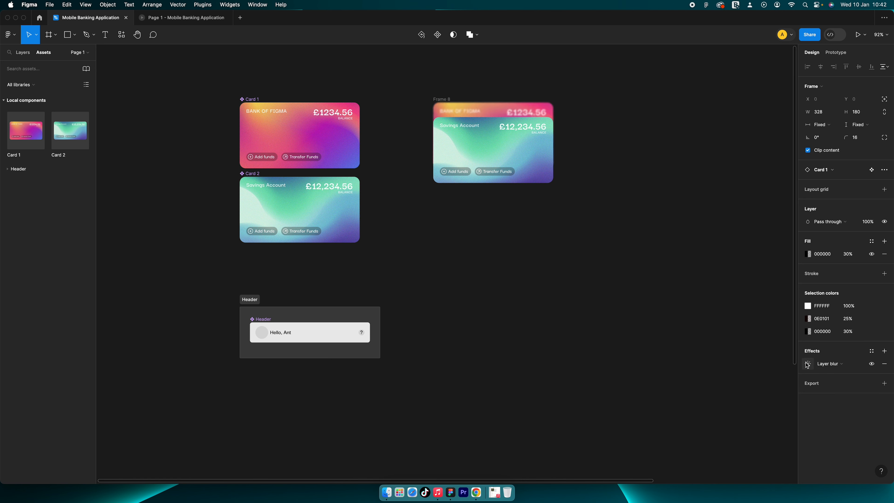
pyautogui.click(808, 364)
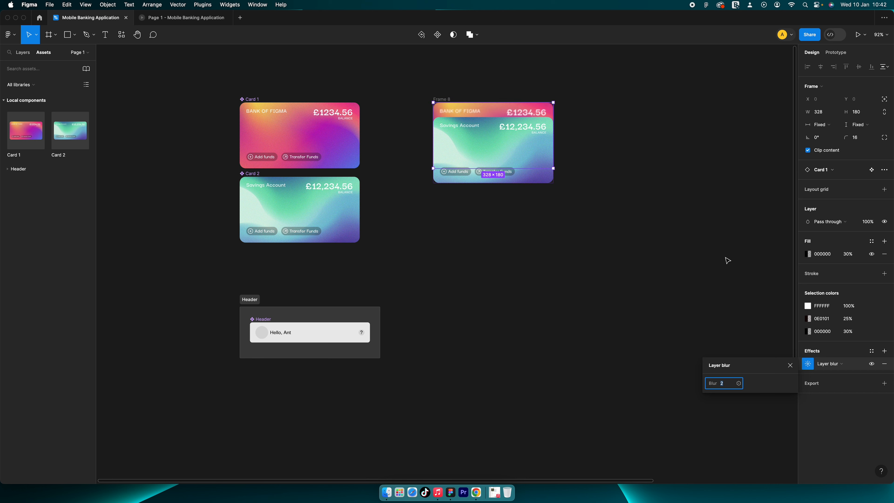
pyautogui.click(884, 364)
pyautogui.click(429, 94)
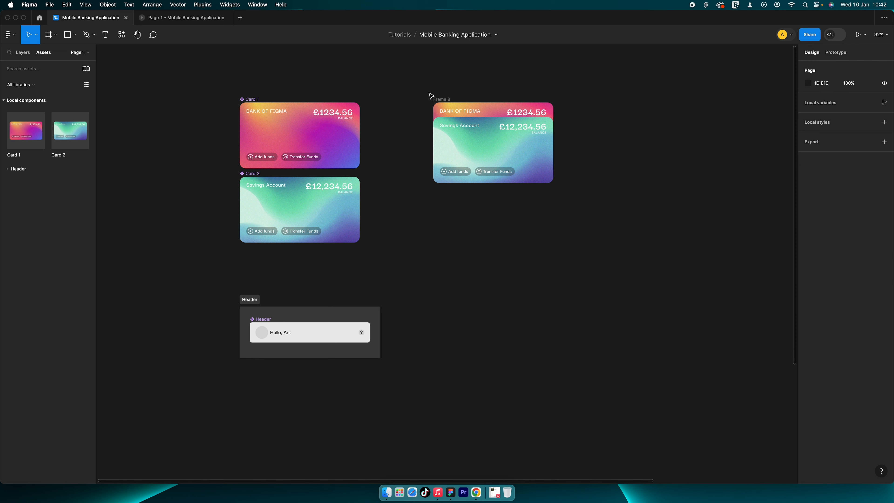
# Rename the card stack frame as Cards and turn it into a component
pyautogui.click(440, 100)
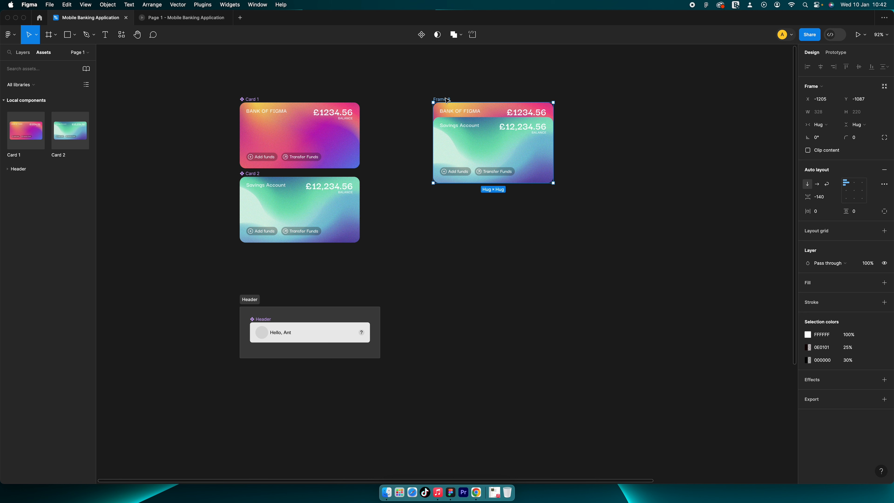
pyautogui.doubleClick(447, 100)
pyautogui.write('cards')
pyautogui.press('Return')
pyautogui.click(422, 34)
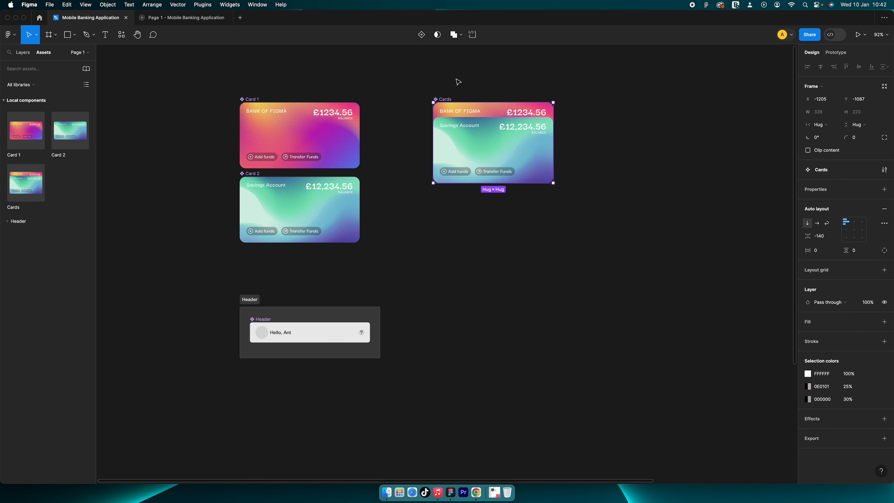
# Add a second variant to the Cards component and reorder the default variant so Card 1 sits in front
pyautogui.click(429, 35)
pyautogui.click(512, 143)
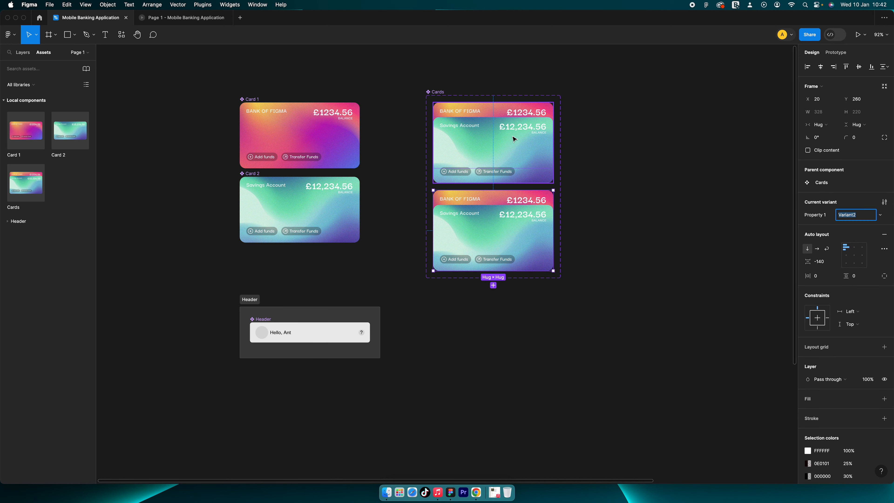
pyautogui.click(496, 194)
pyautogui.click(511, 203)
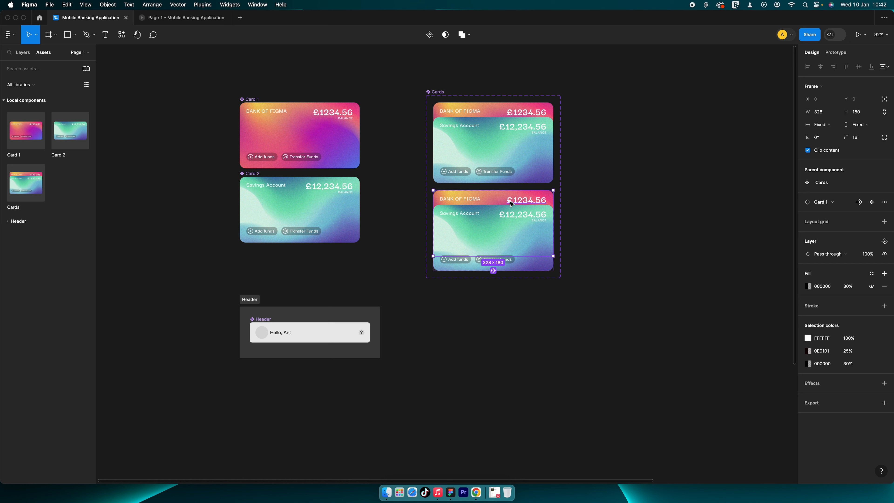
pyautogui.doubleClick(481, 114)
pyautogui.press('Down')
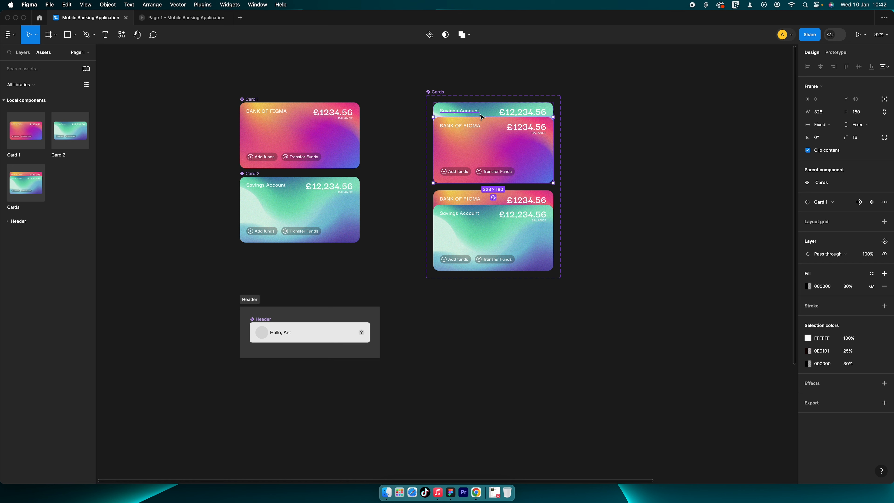
pyautogui.click(584, 130)
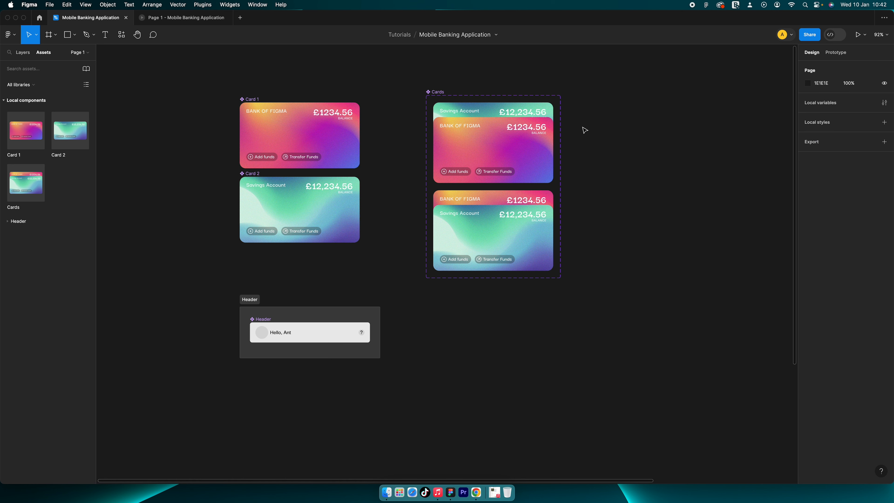
# Link the rear card of each Cards variant to the opposite variant with an on-tap Smart animate interaction, Gentle, 800 ms
pyautogui.click(845, 53)
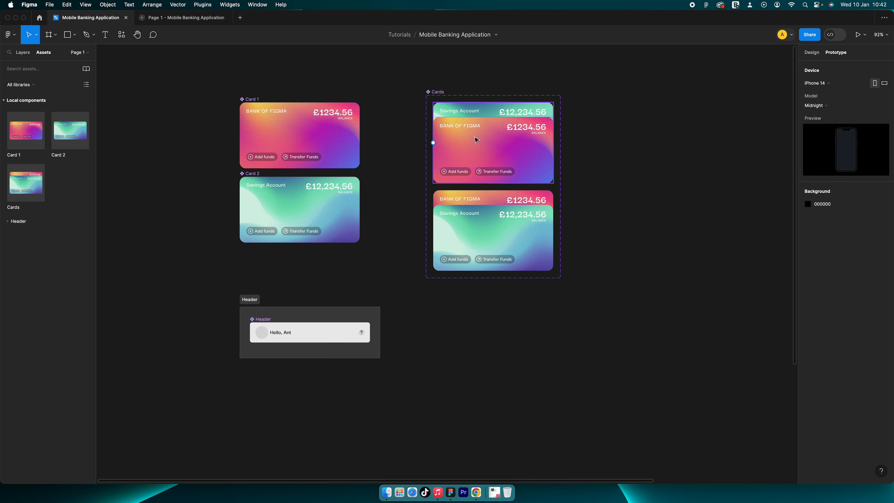
pyautogui.click(481, 112)
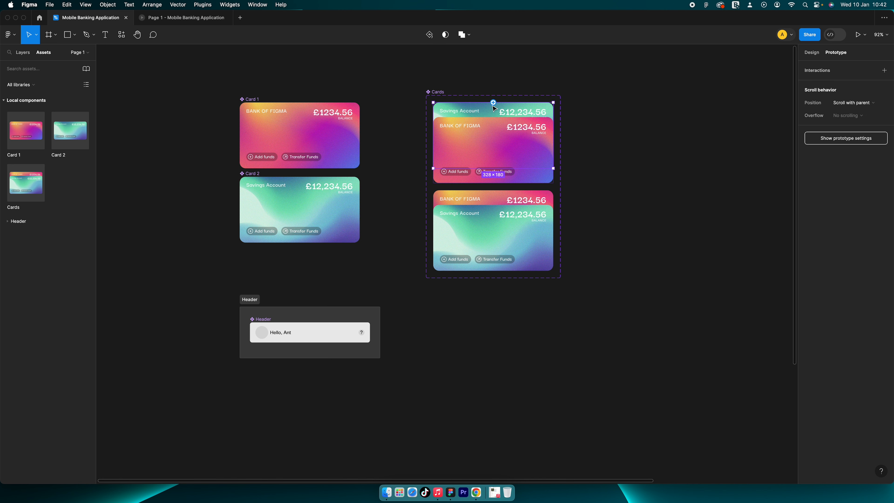
pyautogui.moveTo(493, 102); pyautogui.dragTo(495, 207)
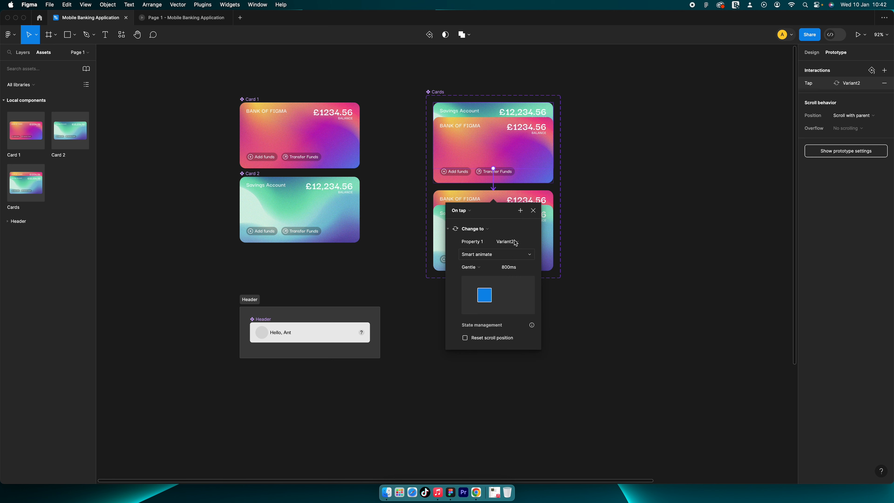
pyautogui.click(595, 193)
pyautogui.click(525, 205)
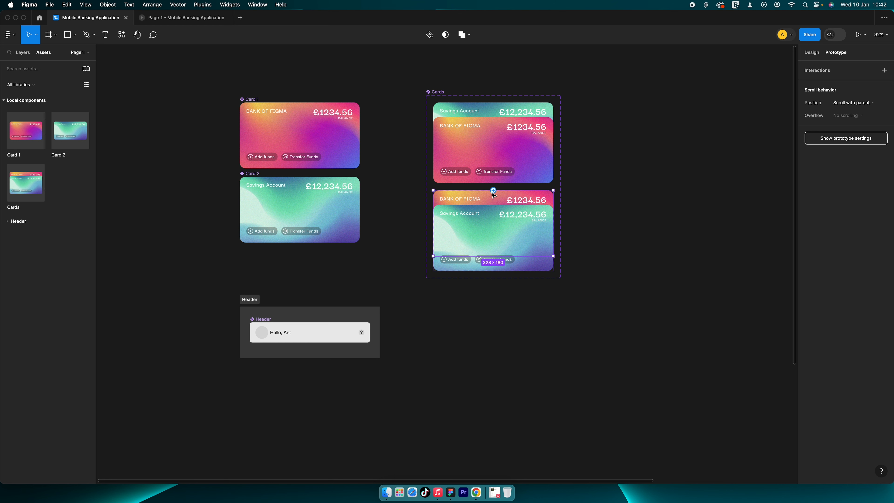
pyautogui.moveTo(494, 192); pyautogui.dragTo(495, 179)
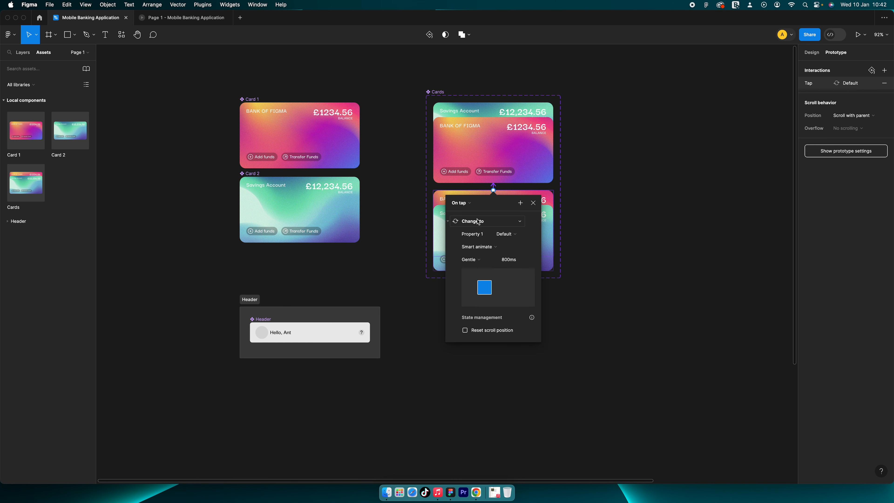
pyautogui.click(613, 205)
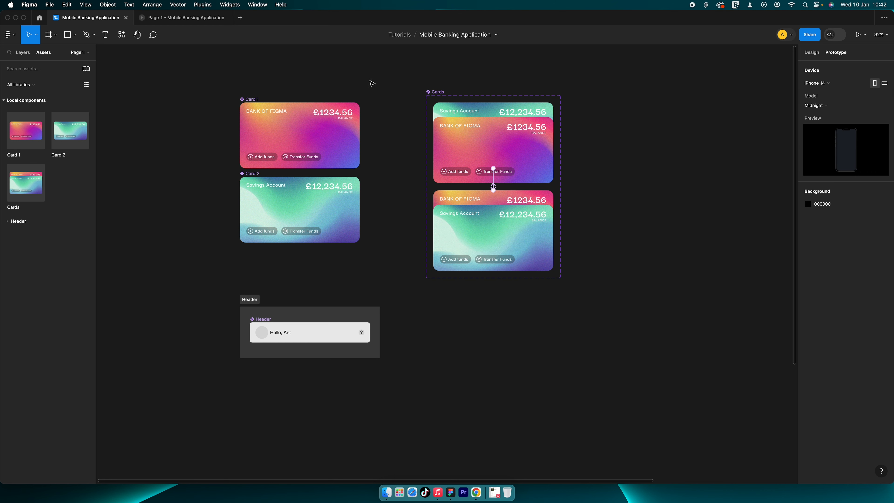
# Delete the single Card 1 instance from Screen 1
pyautogui.scroll(-5, 417, 110)
pyautogui.hscroll(1, 500, 155)
pyautogui.scroll(6, 591, 198)
pyautogui.doubleClick(600, 286)
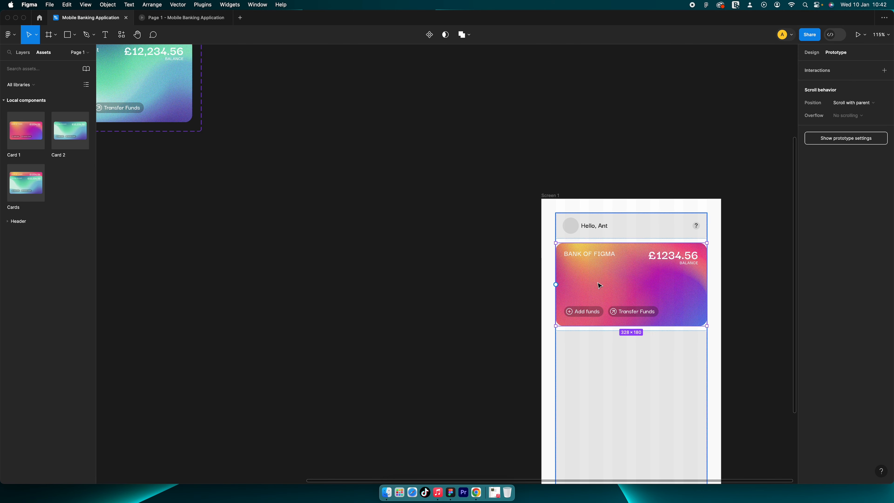
pyautogui.press('Delete')
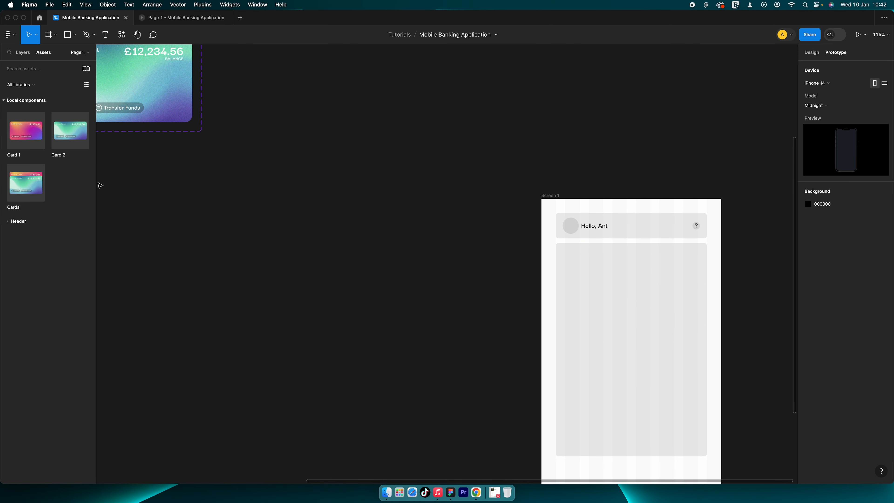
# Insert a Cards component instance into Screen 1's auto layout between the header and the content block
pyautogui.hscroll(-3, 176, 172)
pyautogui.scroll(-5, 241, 160)
pyautogui.scroll(1, 236, 159)
pyautogui.click(226, 72)
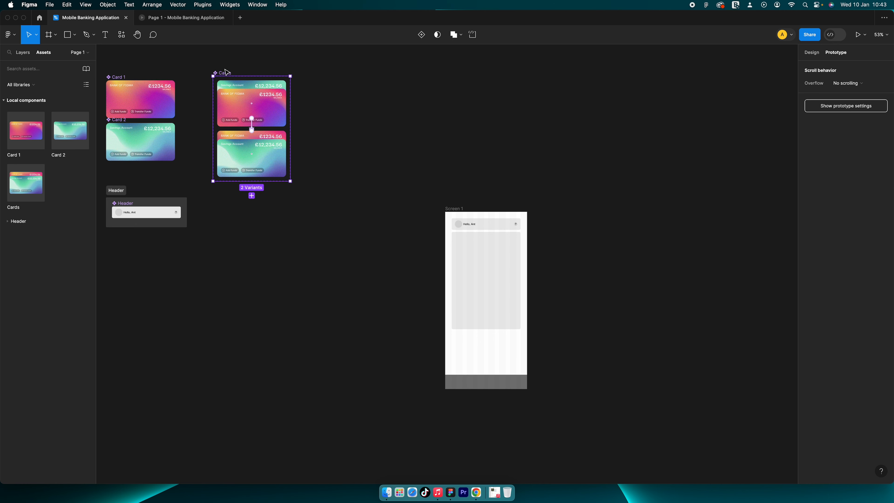
pyautogui.moveTo(26, 183); pyautogui.dragTo(505, 224)
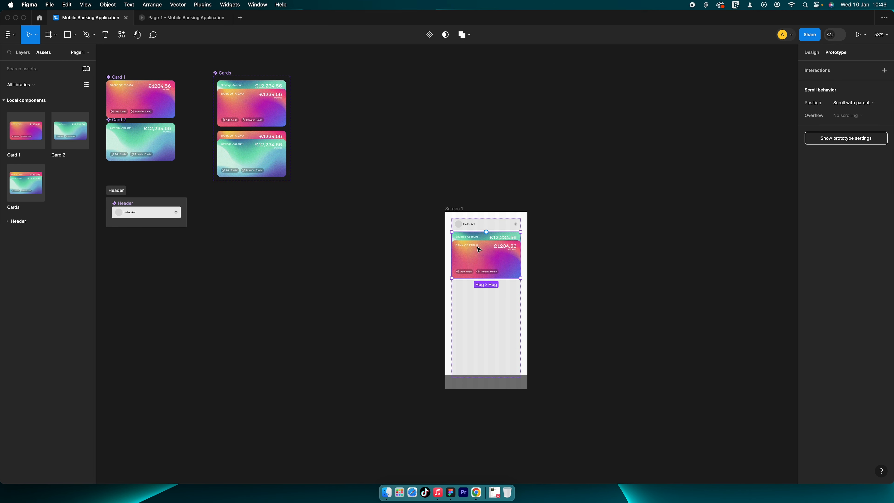
pyautogui.scroll(5, 479, 256)
pyautogui.press('Escape')
# Test the card swap interaction by tapping the cards in the prototype preview
pyautogui.click(183, 18)
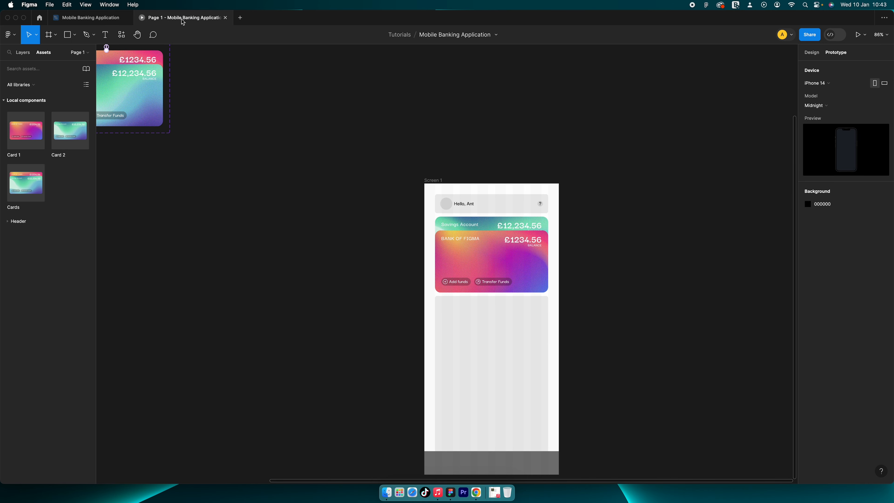
pyautogui.click(473, 176)
pyautogui.click(485, 168)
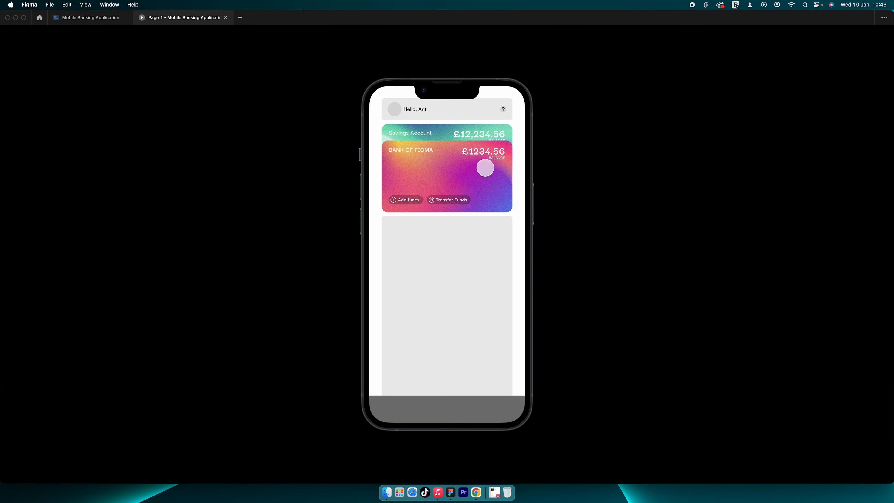
pyautogui.click(482, 157)
pyautogui.click(460, 155)
pyautogui.click(459, 155)
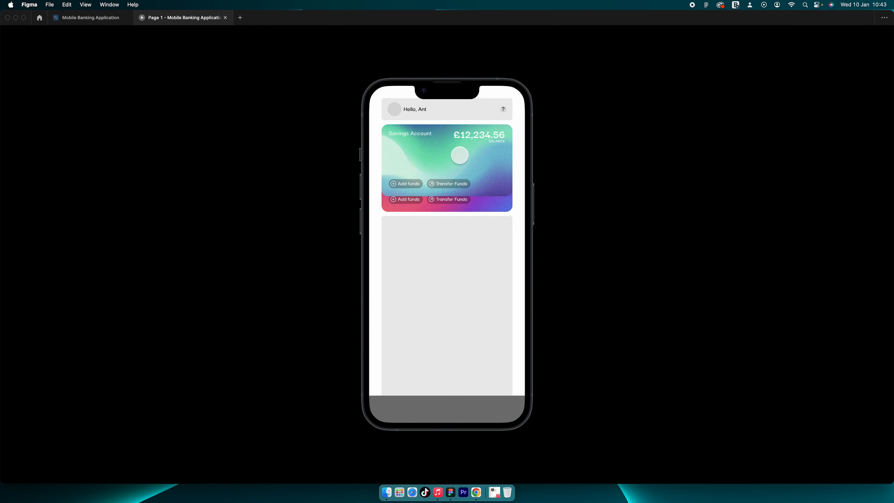
pyautogui.click(459, 155)
# Return to the design file and set Screen 1's background fill to 0E0E0E
pyautogui.hotkey('ctrl', 'shift', 'Tab')
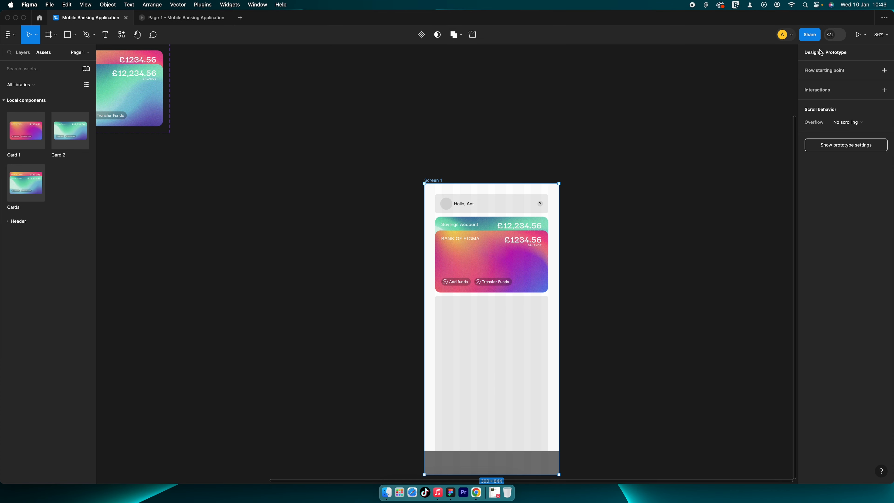
pyautogui.click(825, 268)
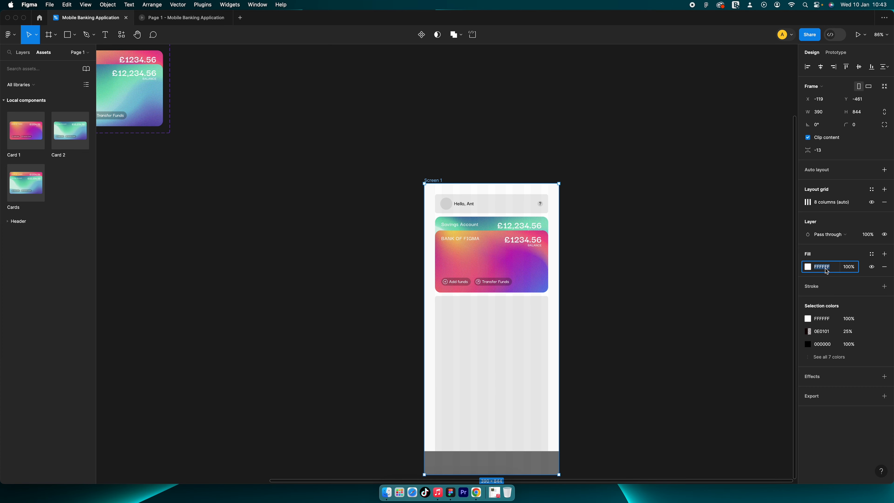
pyautogui.write('0e0e0e')
pyautogui.press('Return')
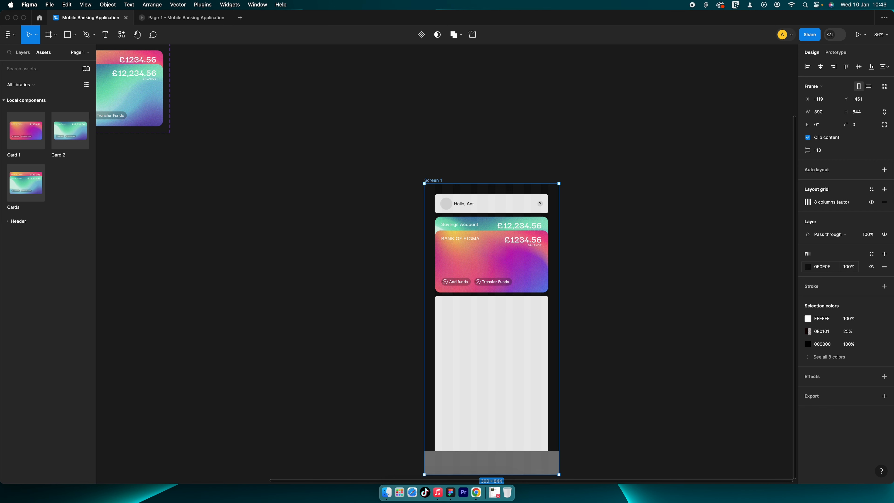
# Recolor the content frame's black text to FFFFFF and its light grey header and content block fills to 171717
pyautogui.scroll(-2, 500, 169)
pyautogui.click(496, 160)
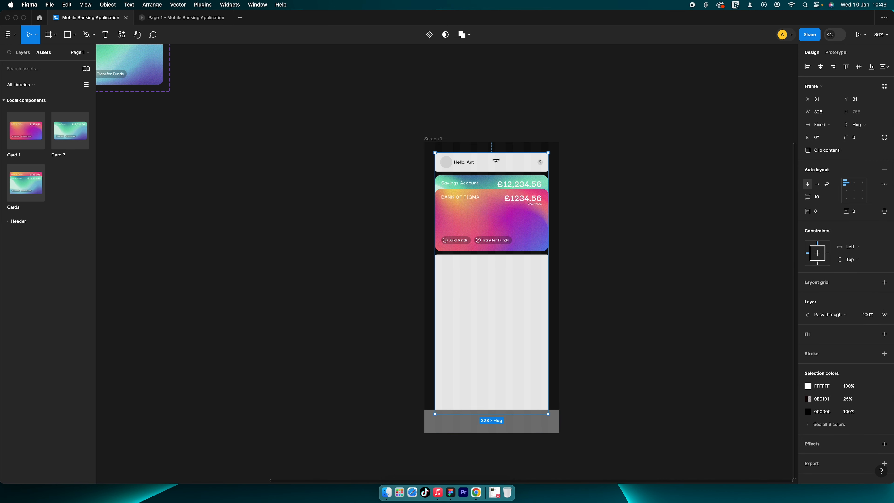
pyautogui.click(808, 411)
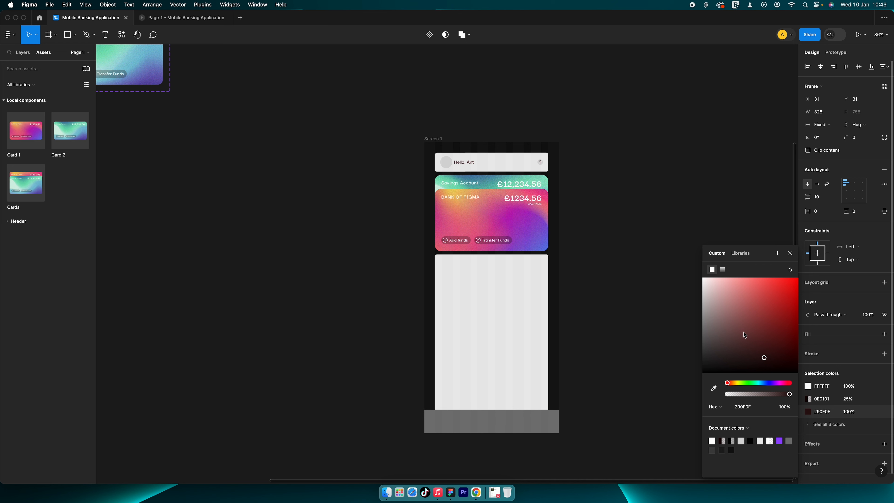
pyautogui.moveTo(743, 332); pyautogui.dragTo(667, 261)
pyautogui.press('super+z')
pyautogui.click(809, 411)
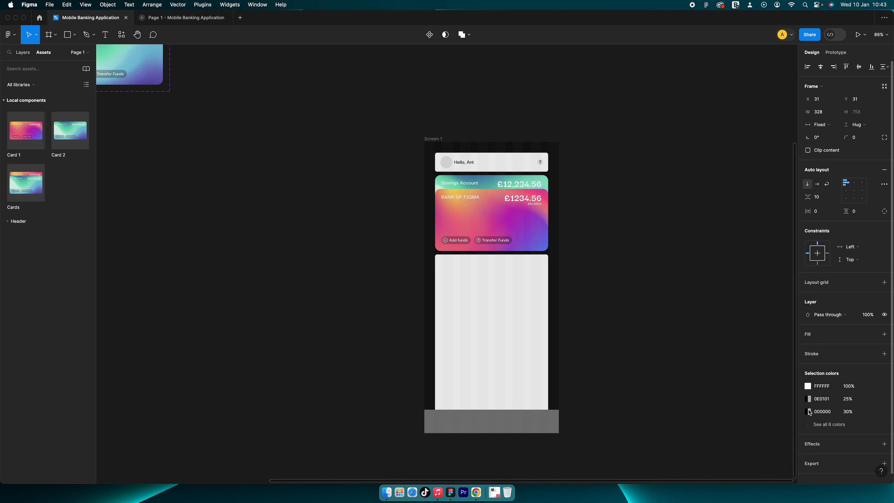
pyautogui.click(827, 424)
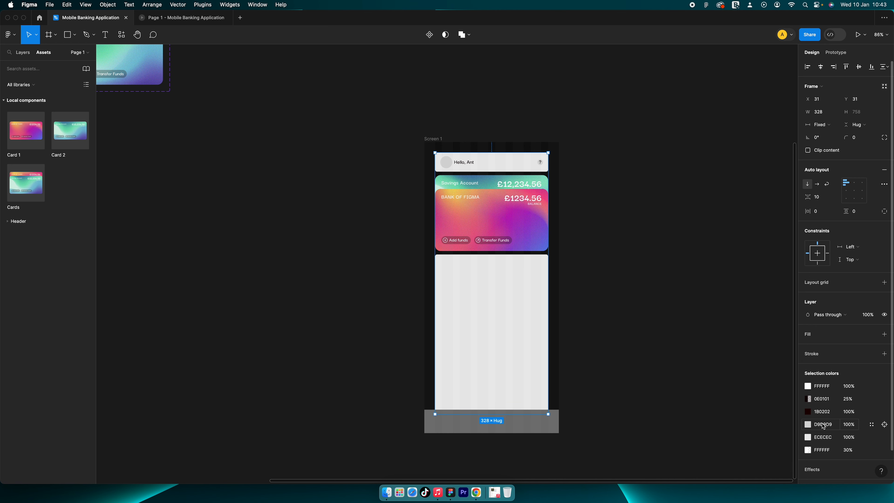
pyautogui.click(827, 414)
pyautogui.write('fff')
pyautogui.press('Return')
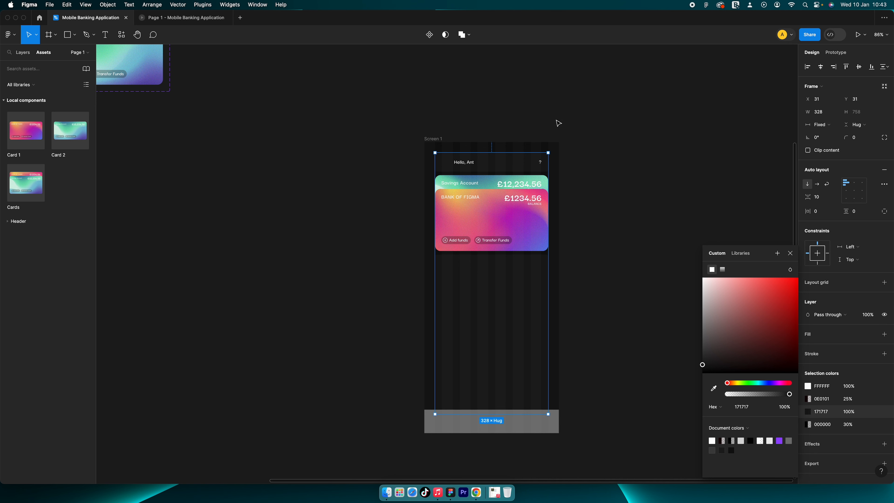
# Remove the 8-column layout grid from Screen 1
pyautogui.press('Escape')
pyautogui.press('Escape')
pyautogui.click(884, 202)
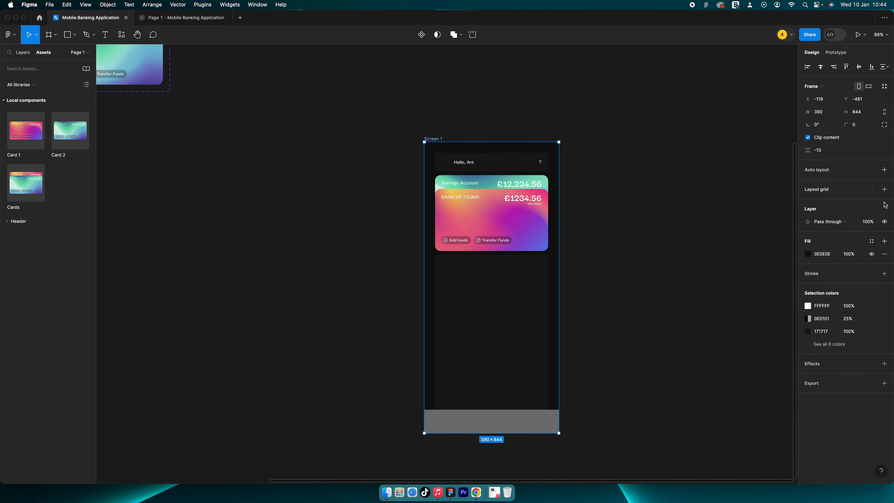
# Set the corner radius of the header and the content block below the cards to 14
pyautogui.scroll(5, 423, 170)
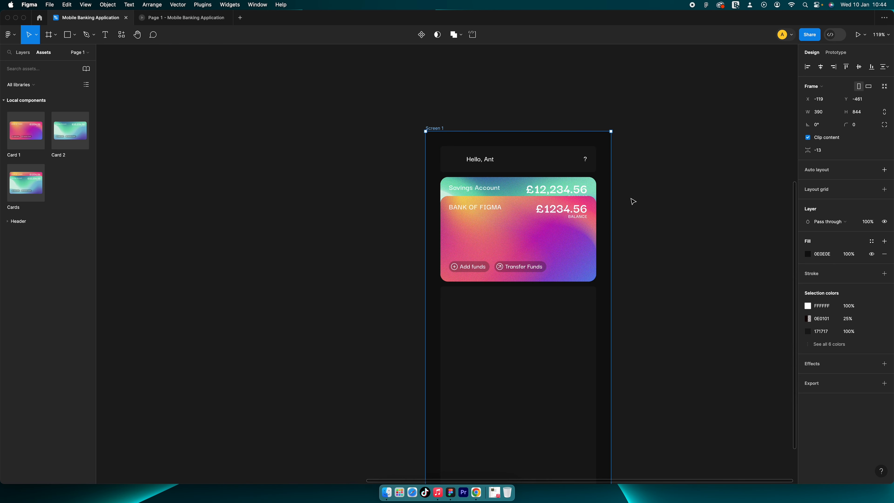
pyautogui.scroll(5, 631, 200)
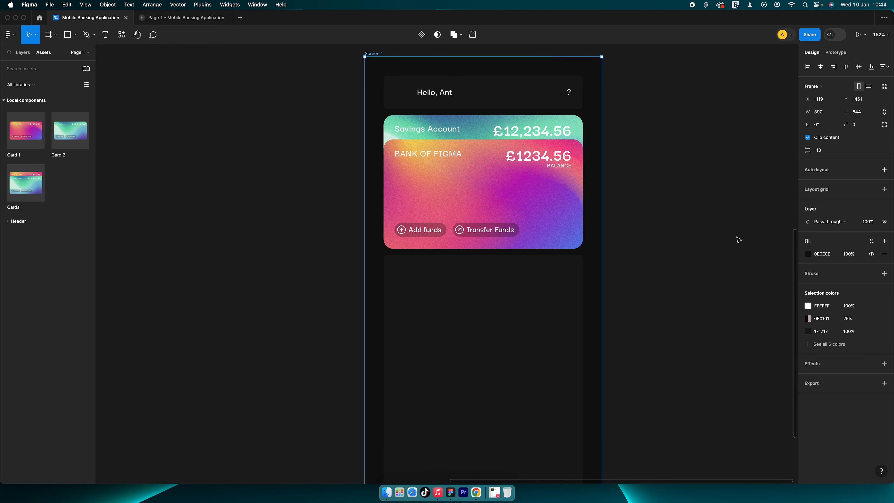
pyautogui.scroll(-3, 563, 245)
pyautogui.click(525, 244)
pyautogui.scroll(5, 525, 244)
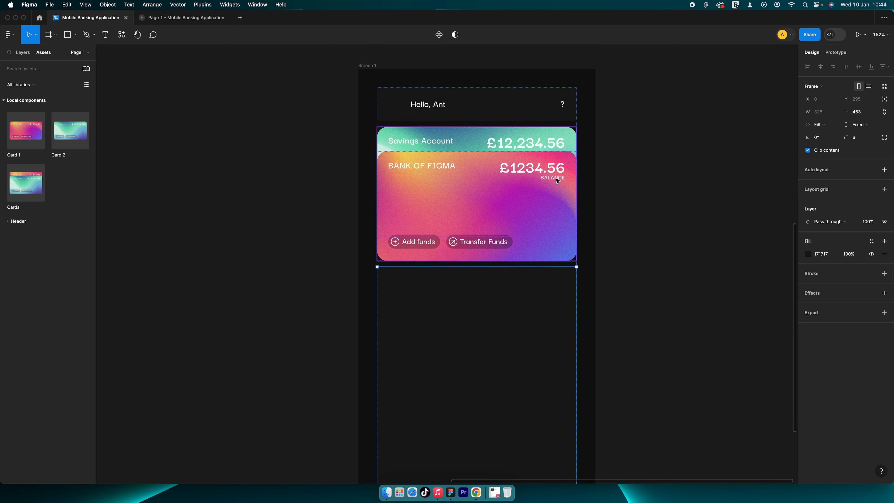
pyautogui.keyDown('shift'); pyautogui.click(541, 153); pyautogui.keyUp('shift')
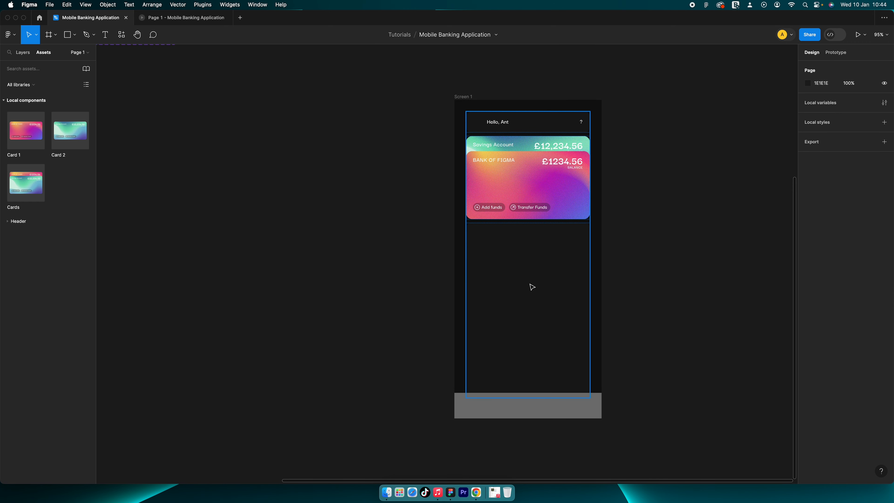
# Fill the content block below the cards with a diagonal linear gradient from 171717 at its upper left to 252525 at its lower right
pyautogui.doubleClick(531, 285)
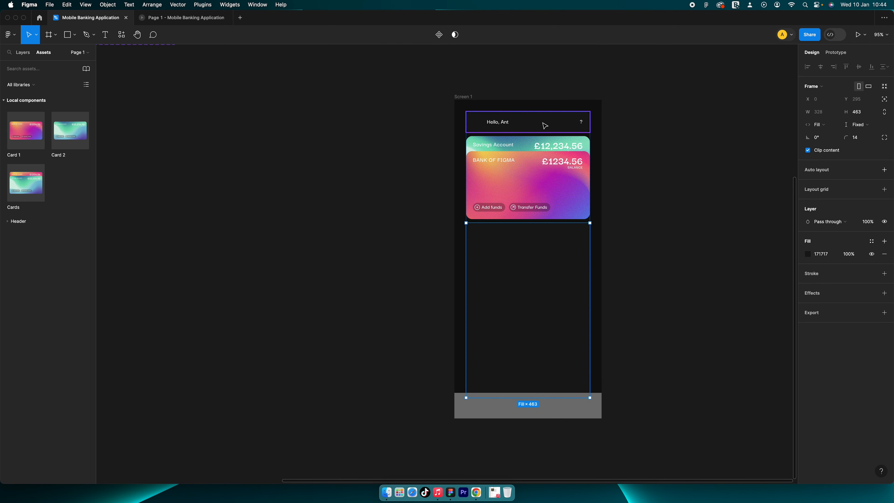
pyautogui.click(808, 254)
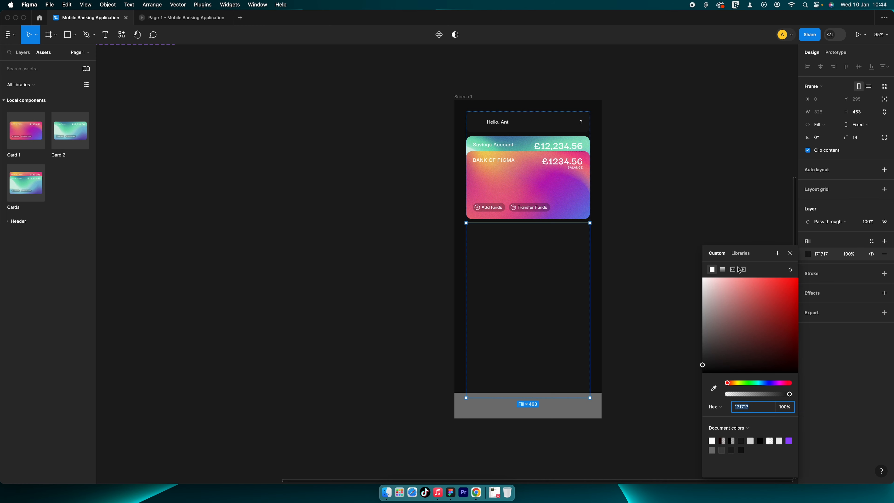
pyautogui.click(722, 269)
pyautogui.moveTo(535, 224); pyautogui.dragTo(469, 210)
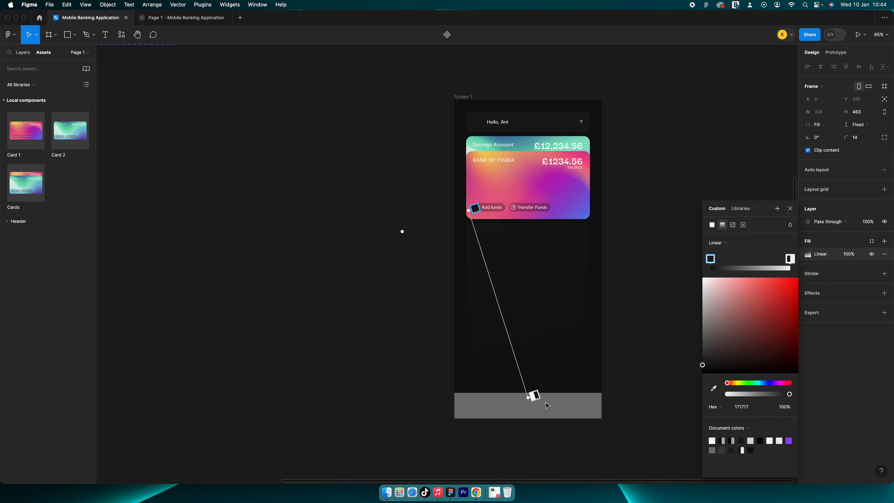
pyautogui.moveTo(534, 395); pyautogui.dragTo(617, 397)
pyautogui.click(790, 259)
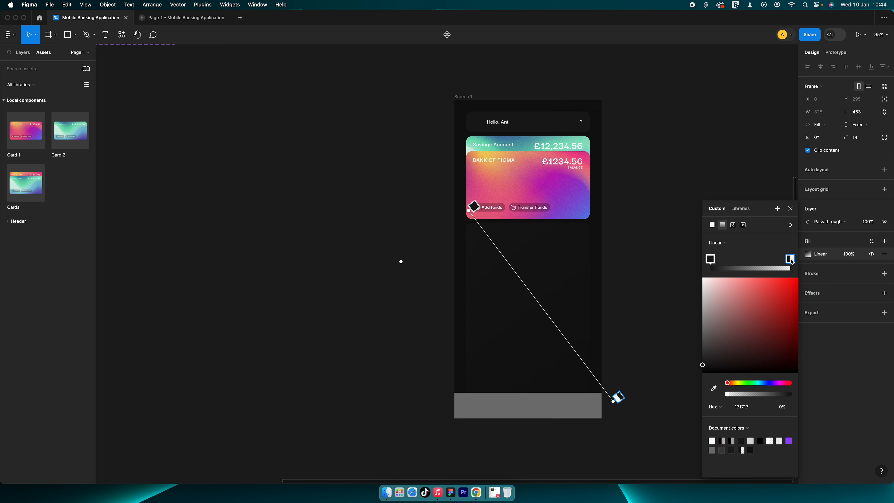
pyautogui.moveTo(765, 394); pyautogui.dragTo(792, 396)
pyautogui.moveTo(705, 363)
pyautogui.mouseDown()
pyautogui.moveTo(691, 348)
pyautogui.moveTo(690, 365)
pyautogui.mouseUp()
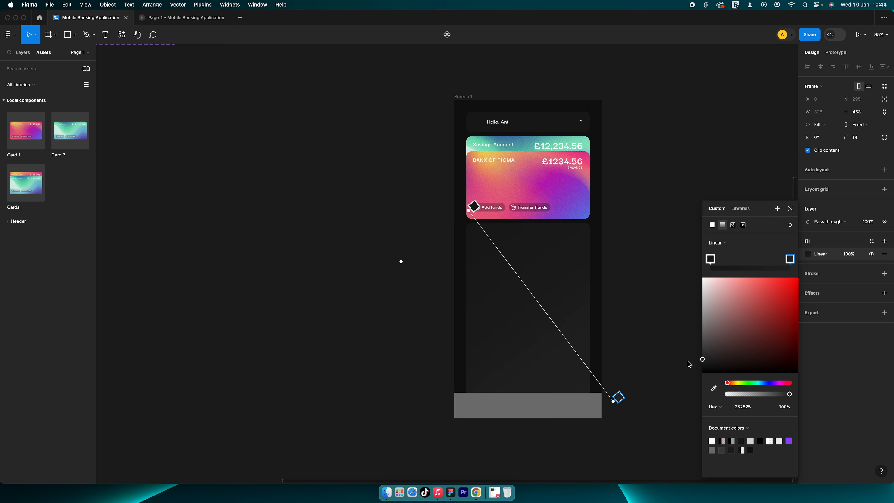
pyautogui.moveTo(475, 206); pyautogui.dragTo(443, 210)
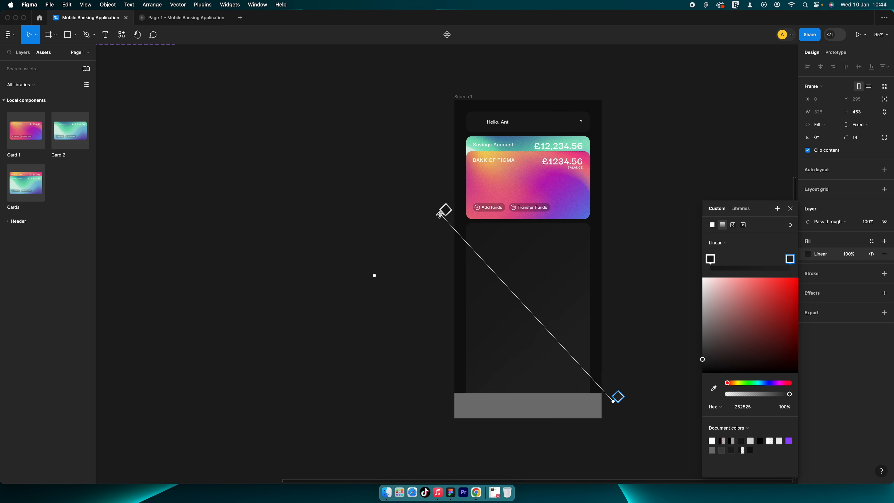
# Give the content block a 1 px inside stroke with a white FFFFFF linear gradient running vertically from above Screen 1 to below the block
pyautogui.click(885, 273)
pyautogui.click(808, 286)
pyautogui.moveTo(740, 303); pyautogui.dragTo(644, 246)
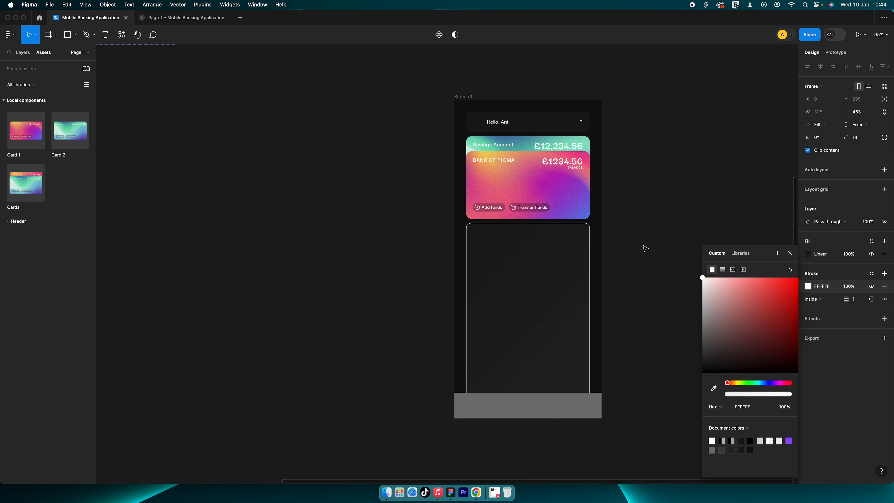
pyautogui.hscroll(-1, 643, 246)
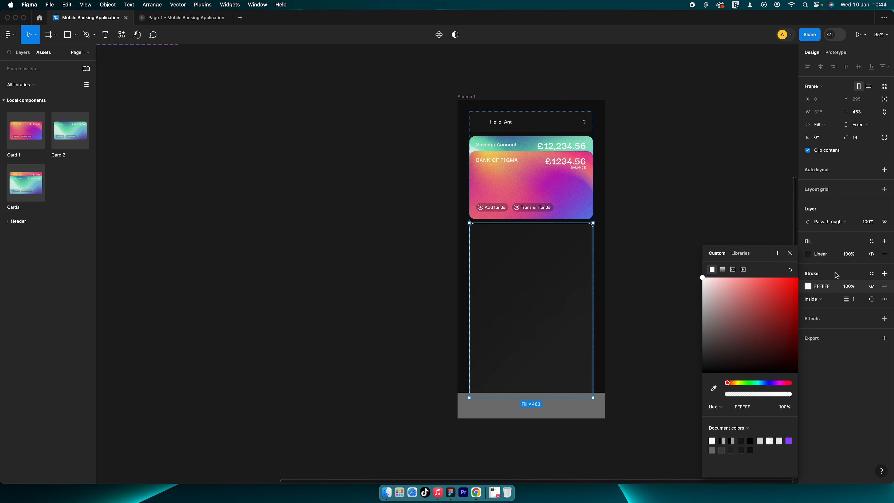
pyautogui.click(722, 270)
pyautogui.moveTo(532, 226)
pyautogui.mouseDown()
pyautogui.moveTo(419, 166)
pyautogui.moveTo(347, 85)
pyautogui.mouseUp()
pyautogui.moveTo(534, 401); pyautogui.dragTo(549, 398)
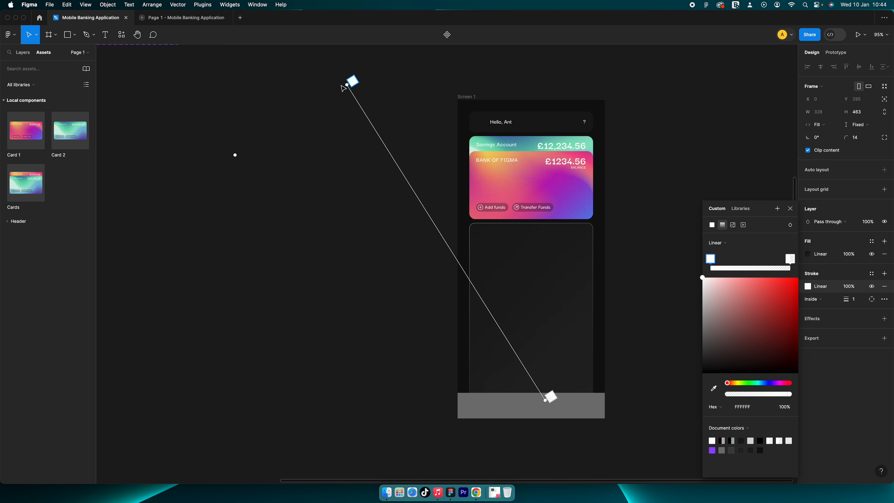
pyautogui.moveTo(348, 85)
pyautogui.mouseDown()
pyautogui.moveTo(523, 139)
pyautogui.moveTo(534, 81)
pyautogui.mouseUp()
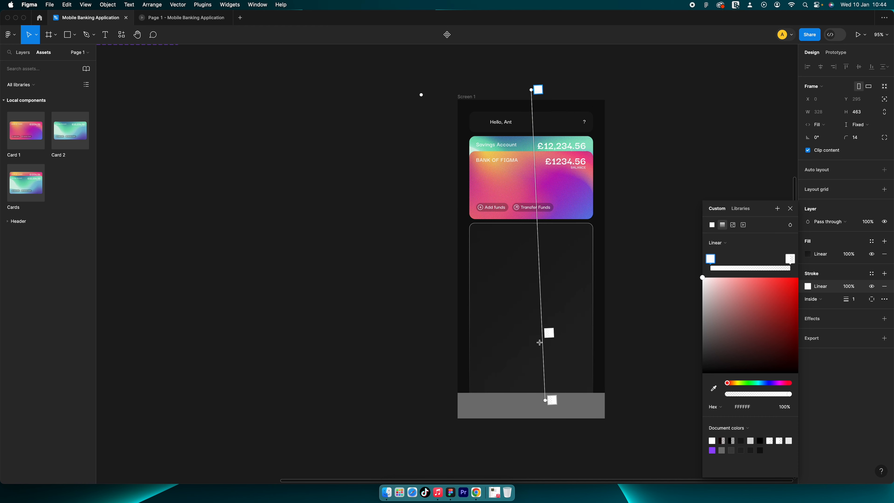
pyautogui.moveTo(546, 400)
pyautogui.mouseDown()
pyautogui.moveTo(512, 436)
pyautogui.moveTo(512, 448)
pyautogui.mouseUp()
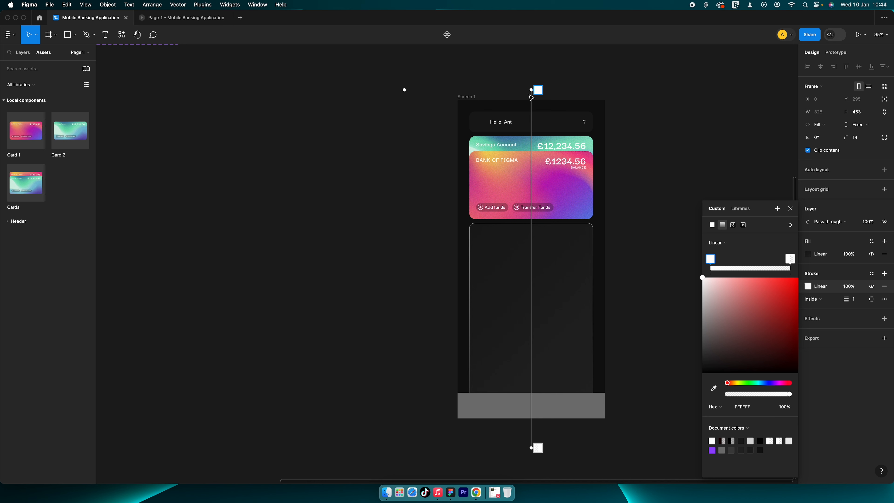
pyautogui.moveTo(532, 90); pyautogui.dragTo(539, 55)
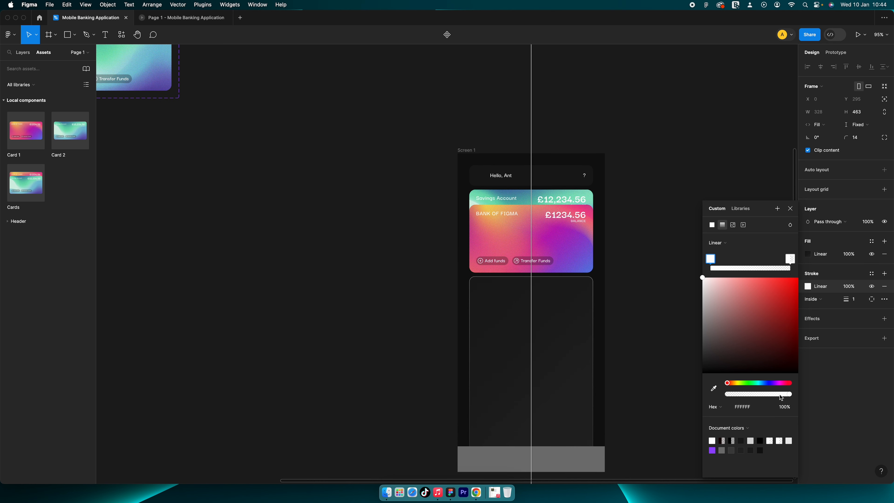
pyautogui.press('Escape')
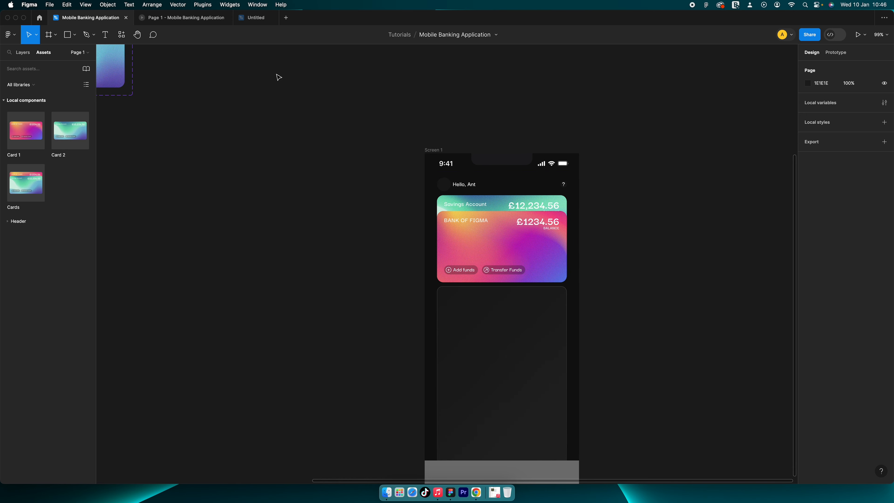
# Examine the finished Banking App design in the Untitled file and the prototype preview, and return to the Mobile Banking Application file
pyautogui.scroll(-1, 277, 104)
pyautogui.click(256, 17)
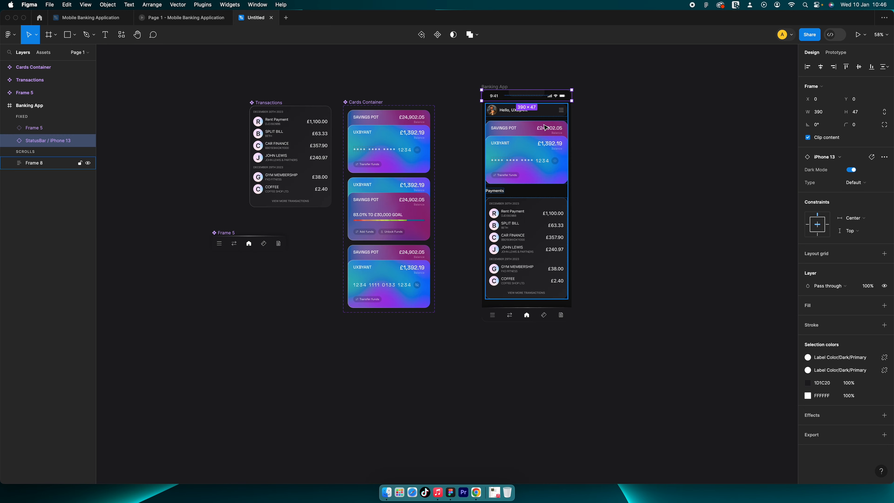
pyautogui.click(182, 18)
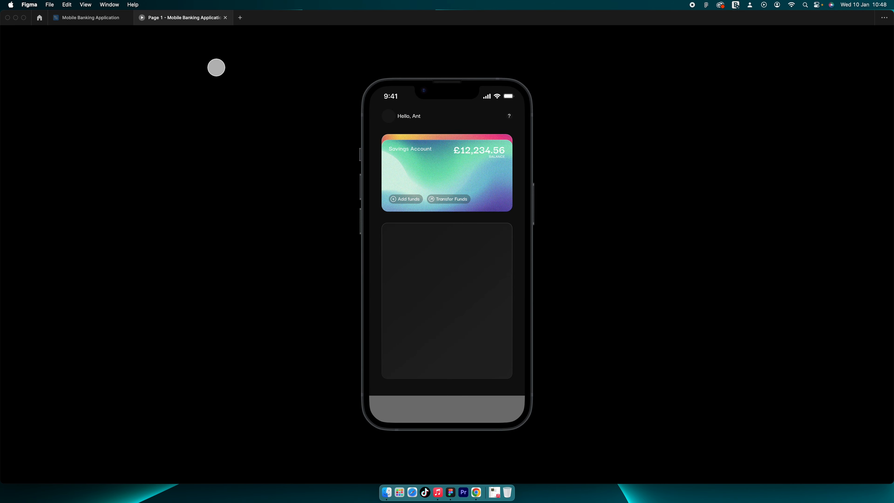
pyautogui.click(92, 23)
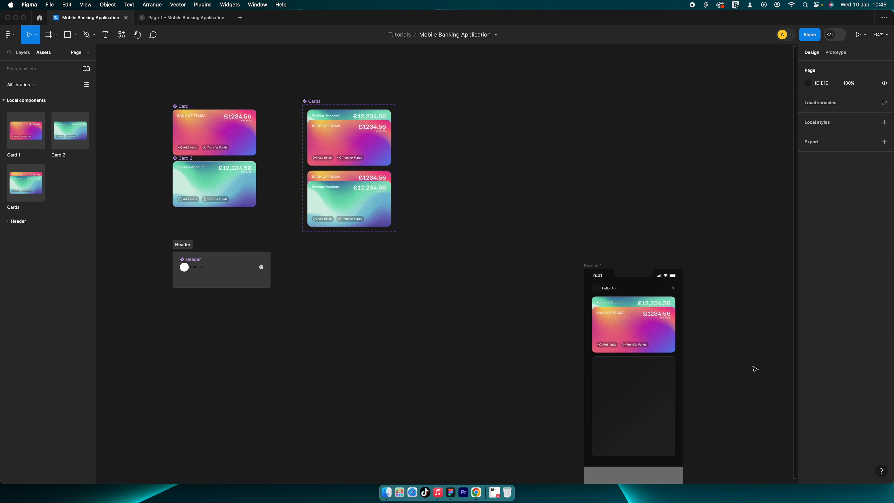
# Place a copy of Screen 1's Transactions Section frame on the empty canvas beside the Cards component
pyautogui.scroll(-3, 568, 296)
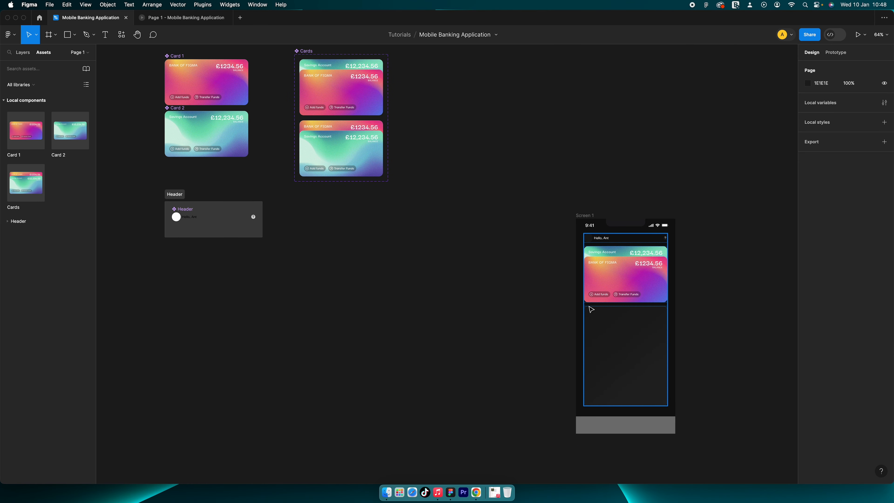
pyautogui.click(597, 325)
pyautogui.scroll(5, 599, 317)
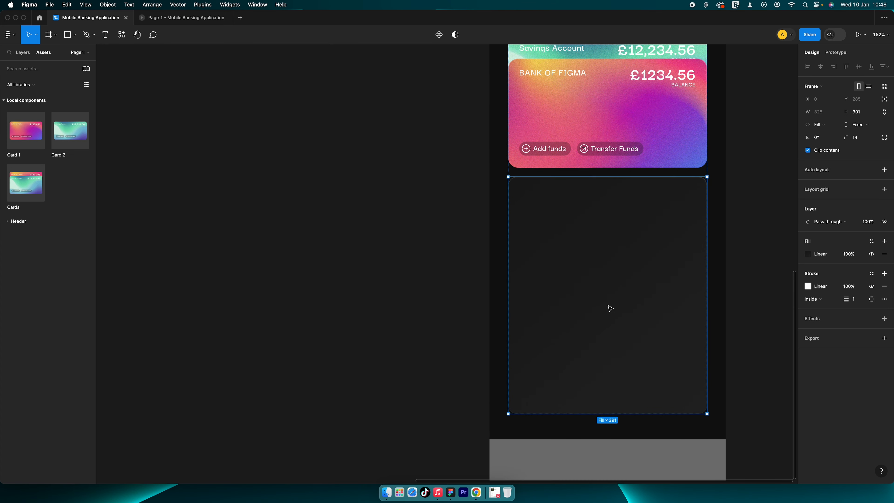
pyautogui.moveTo(612, 302); pyautogui.dragTo(320, 140)
pyautogui.scroll(3, 321, 142)
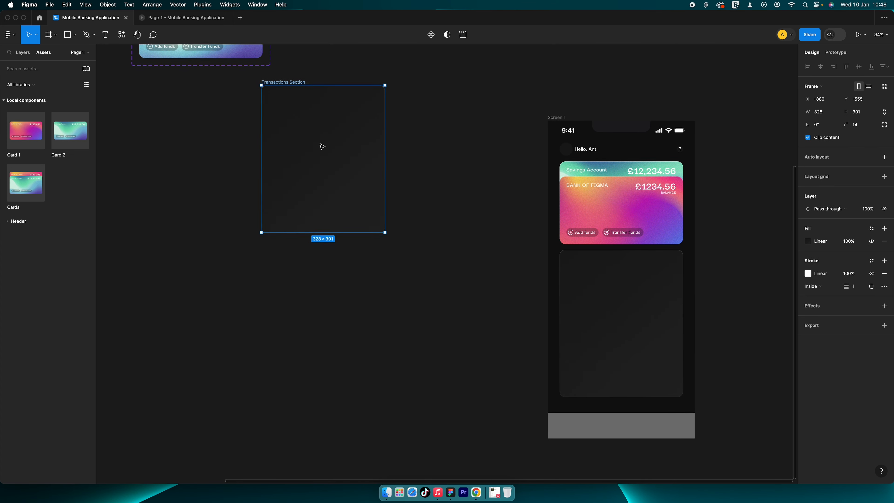
pyautogui.hscroll(-3, 327, 148)
pyautogui.scroll(3, 369, 191)
pyautogui.moveTo(375, 218); pyautogui.dragTo(407, 145)
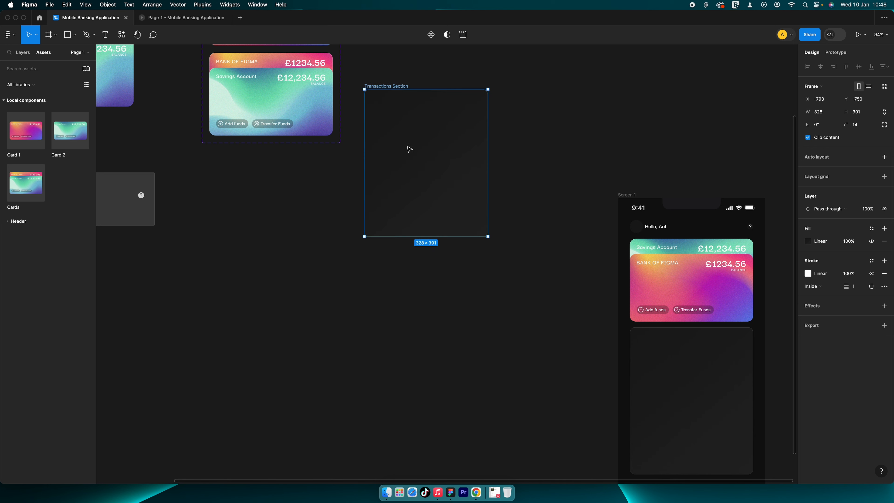
# Draw a 32 × 32 circle in the upper-left corner of the copied Transactions Section at X 14, Y 16
pyautogui.scroll(5, 405, 176)
pyautogui.click(74, 35)
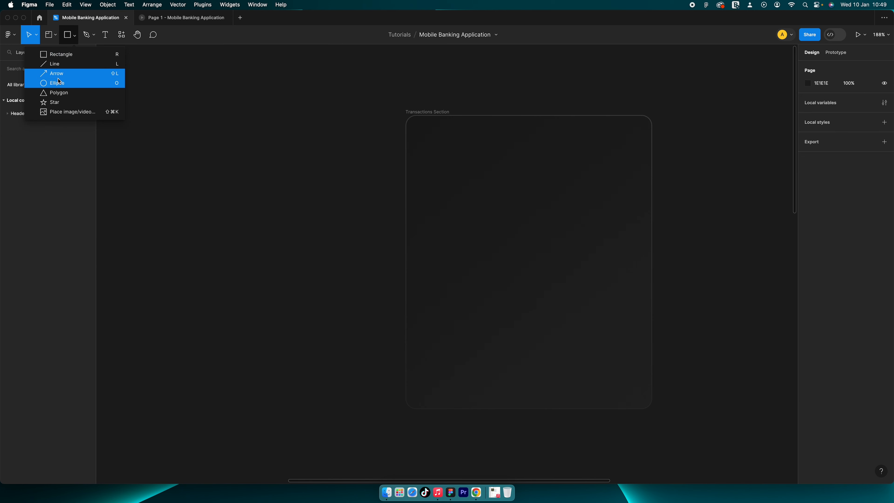
pyautogui.click(67, 83)
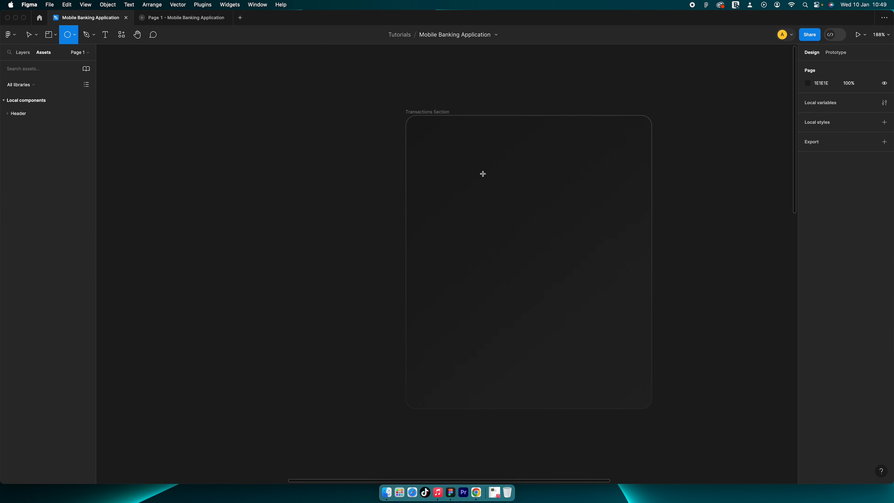
pyautogui.scroll(4, 457, 151)
pyautogui.scroll(1, 396, 118)
pyautogui.moveTo(394, 146); pyautogui.dragTo(432, 178)
pyautogui.moveTo(421, 170); pyautogui.dragTo(416, 154)
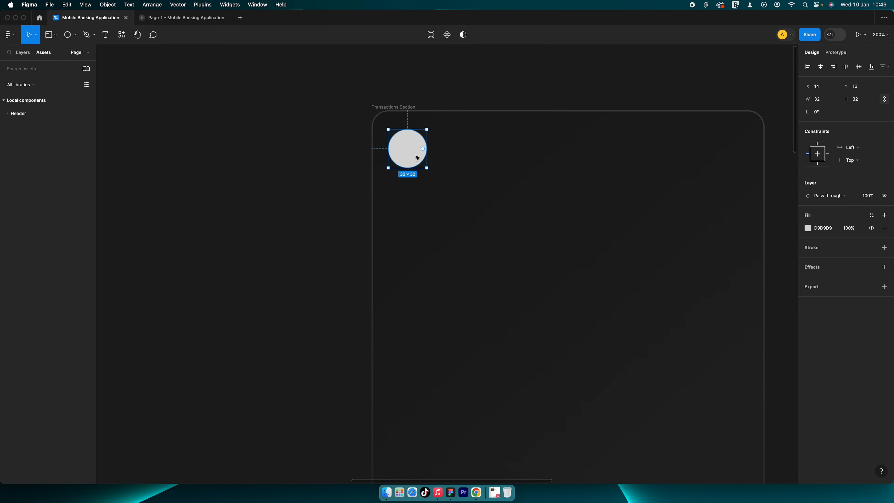
# Add a black text letter "R" over the middle of the circle in the Transactions Section
pyautogui.press('t')
pyautogui.scroll(5, 412, 150)
pyautogui.scroll(1, 415, 142)
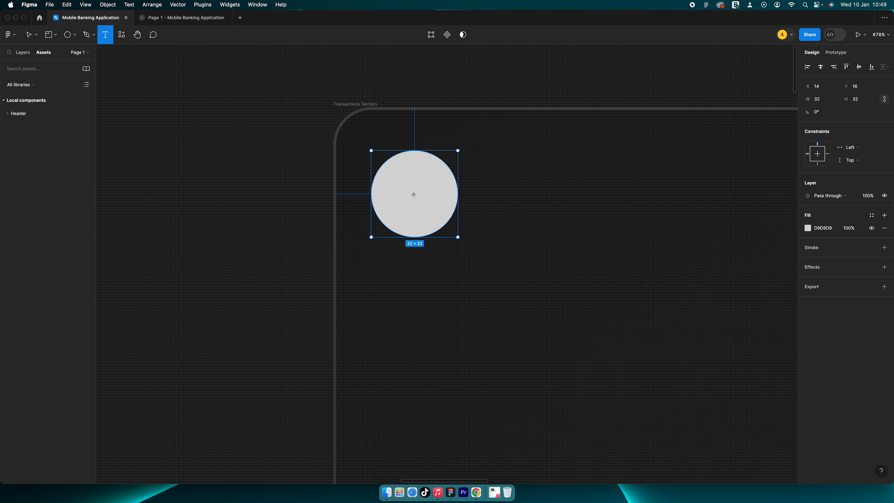
pyautogui.click(416, 186)
pyautogui.write('A')
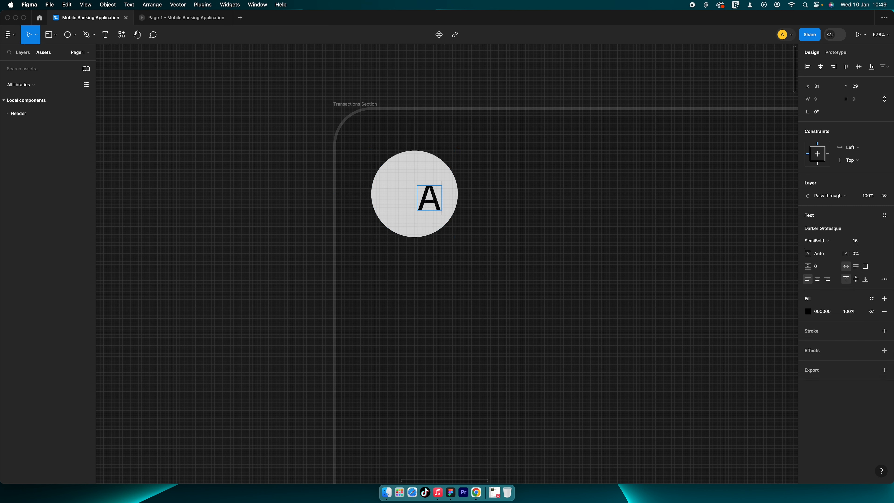
pyautogui.press('Escape')
pyautogui.moveTo(437, 199); pyautogui.dragTo(423, 196)
pyautogui.doubleClick(423, 200)
pyautogui.write('R')
pyautogui.press('Escape')
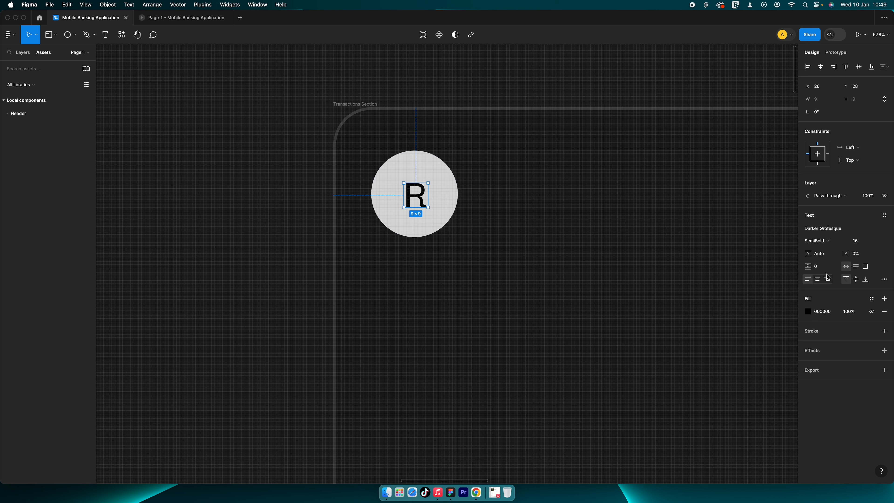
# Align the "R" text to centre and middle, set its size to 18, and centre it on the circle
pyautogui.click(817, 279)
pyautogui.click(858, 281)
pyautogui.click(856, 241)
pyautogui.write('18')
pyautogui.press('Return')
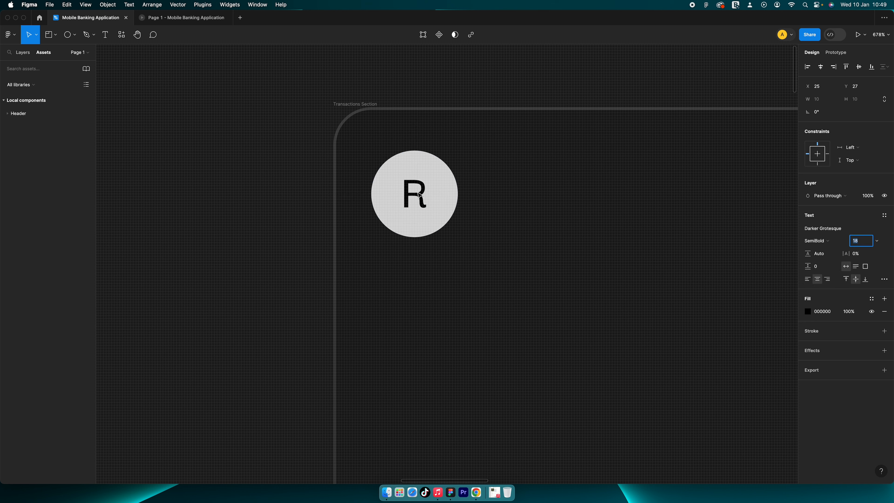
pyautogui.moveTo(418, 192); pyautogui.dragTo(417, 194)
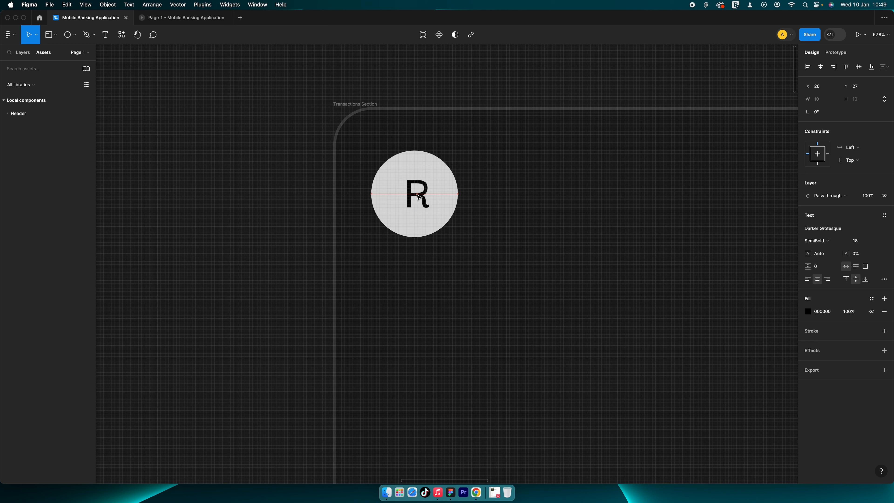
# Change the fill of the circle behind the "R" to light blue C9E8FF
pyautogui.click(447, 186)
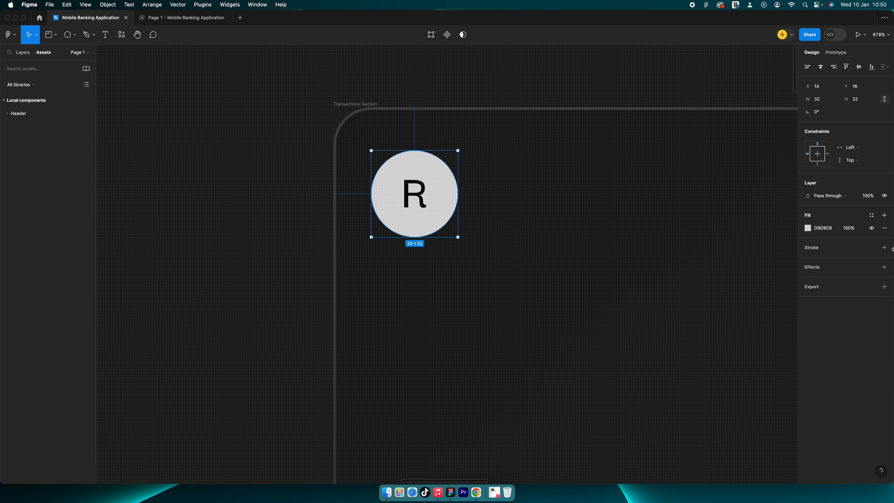
pyautogui.click(808, 228)
pyautogui.click(751, 427)
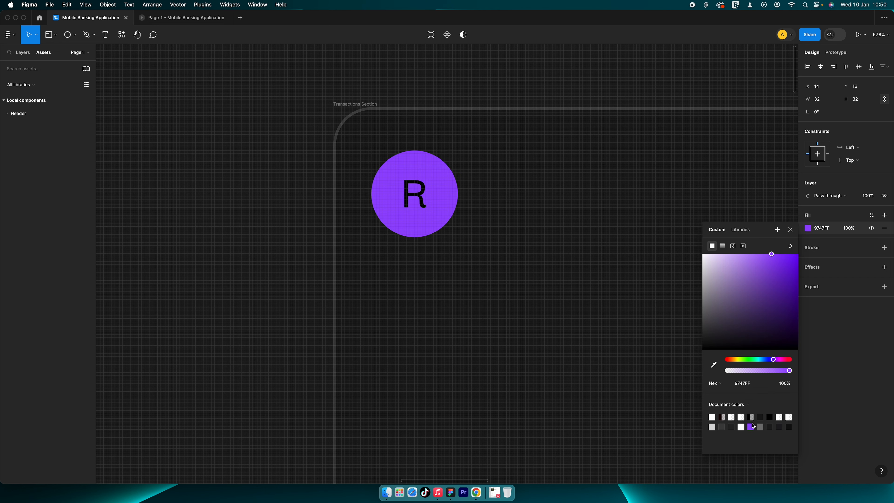
pyautogui.moveTo(767, 361); pyautogui.dragTo(762, 360)
pyautogui.moveTo(757, 256); pyautogui.dragTo(723, 253)
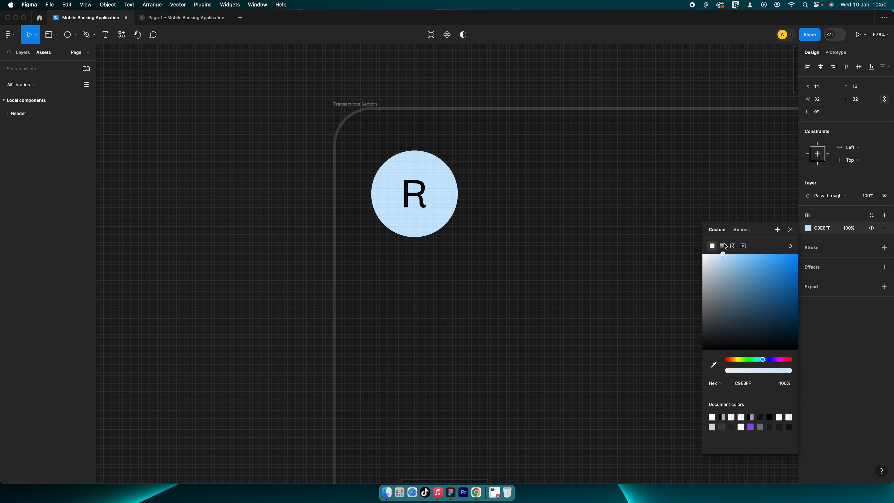
# Add a white, left-aligned "Rent Payment" text beside the R circle in the Transactions Section
pyautogui.click(561, 209)
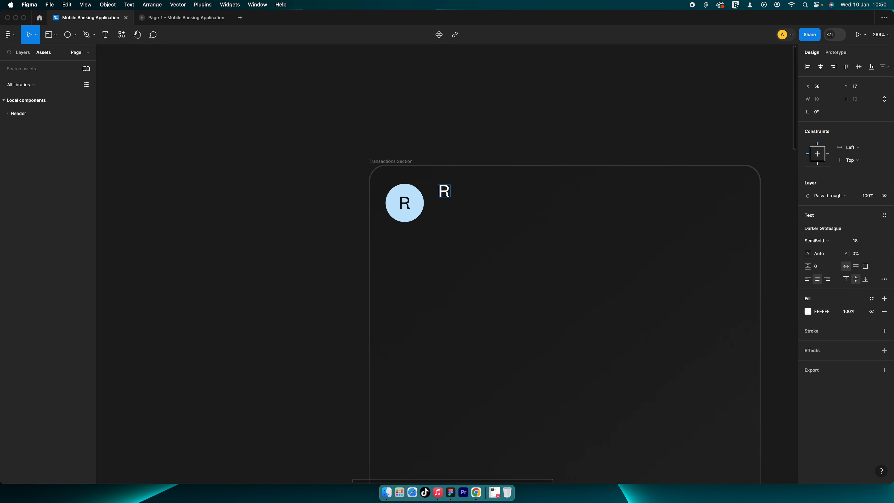
pyautogui.write('ent')
pyautogui.press('Escape')
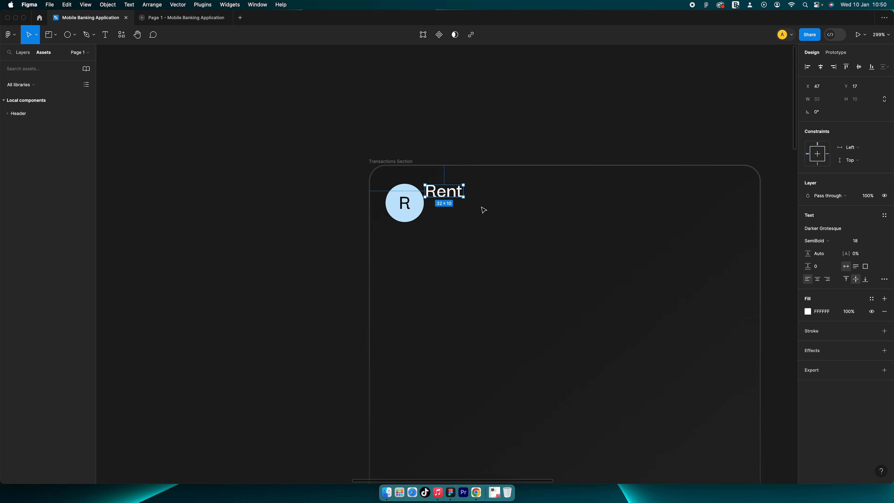
pyautogui.press('Return')
pyautogui.write('Payment')
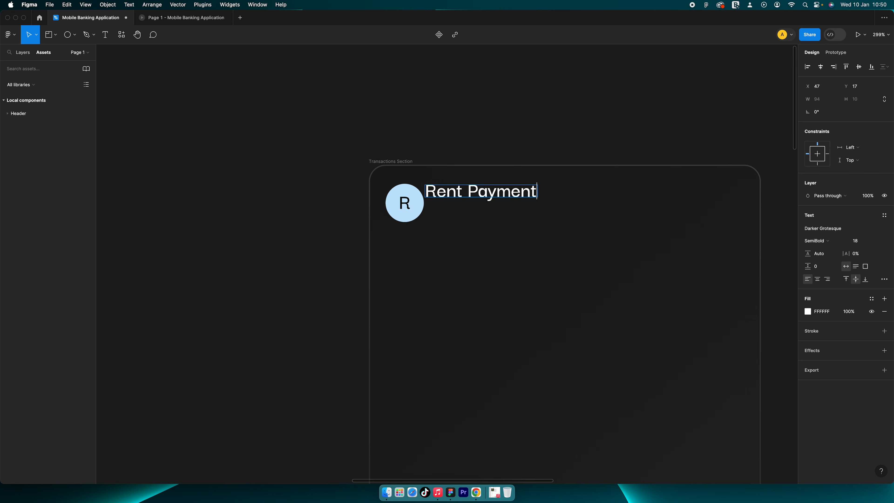
pyautogui.press('Escape')
# Duplicate the "Rent Payment" text directly below the original and set the copy to Regular weight, size 10
pyautogui.moveTo(456, 195); pyautogui.dragTo(464, 215)
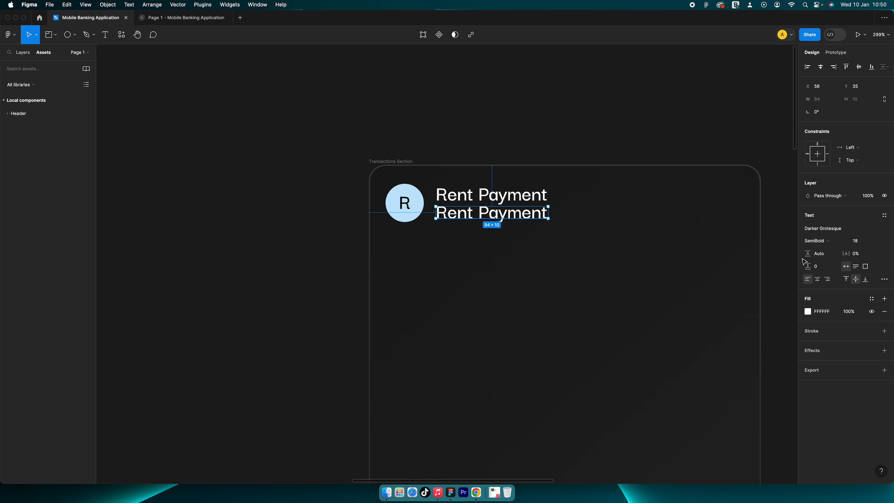
pyautogui.click(838, 243)
pyautogui.click(840, 219)
pyautogui.click(866, 240)
pyautogui.press('Down')
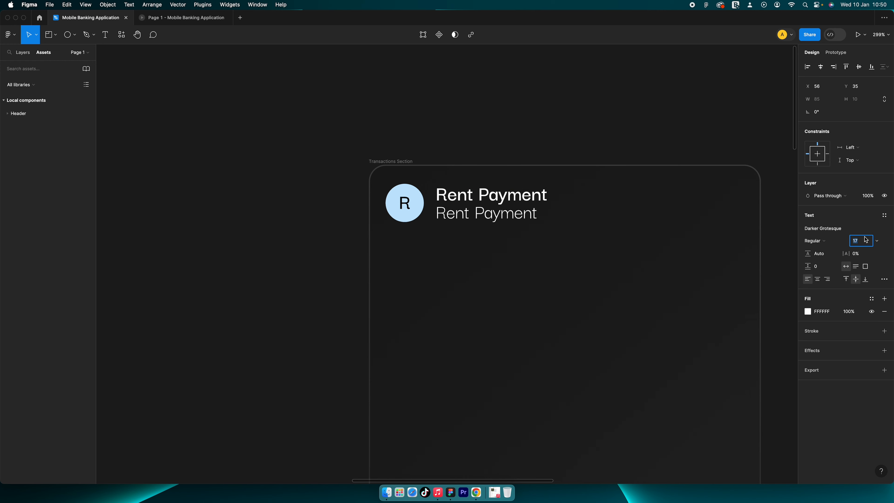
pyautogui.press('Down')
pyautogui.press('Down')
pyautogui.press('Down')
pyautogui.press('Down')
pyautogui.press('Down')
pyautogui.press('Down')
pyautogui.press('Down')
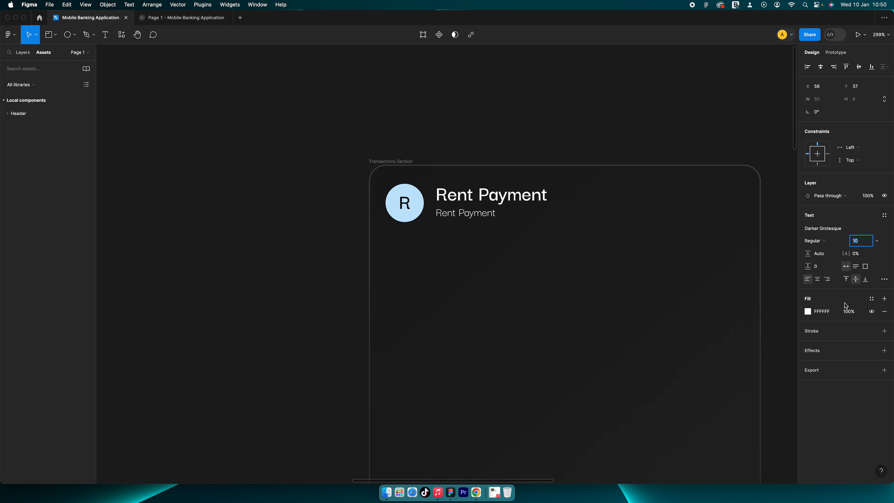
# Set the smaller text's fill opacity to 50% and change its wording to "Direct Debit"
pyautogui.click(847, 311)
pyautogui.write('50')
pyautogui.press('Return')
pyautogui.press('Escape')
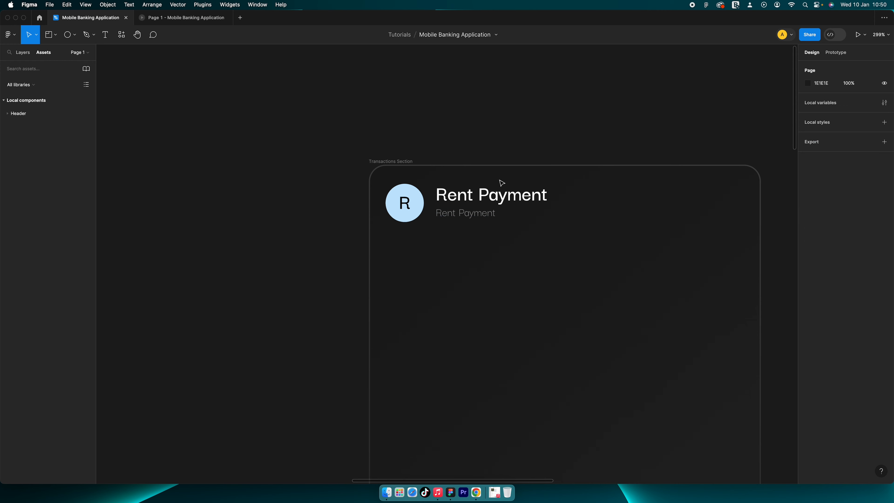
pyautogui.doubleClick(472, 207)
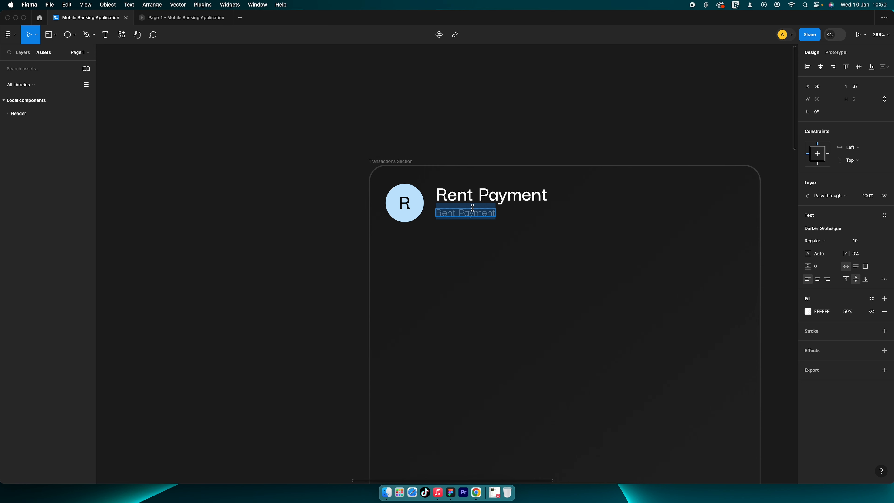
pyautogui.write('Direct d')
pyautogui.press('super+a')
pyautogui.write('Di')
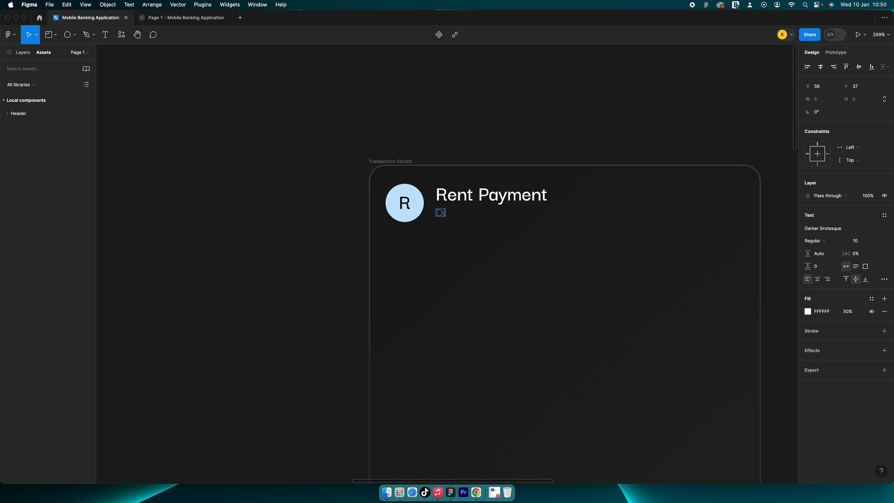
pyautogui.write('rect Debit')
# Wrap the "Rent Payment" and "Direct Debit" texts in a vertical auto layout and group the "R" with its circle
pyautogui.keyDown('shift'); pyautogui.click(497, 195); pyautogui.keyUp('shift')
pyautogui.click(886, 144)
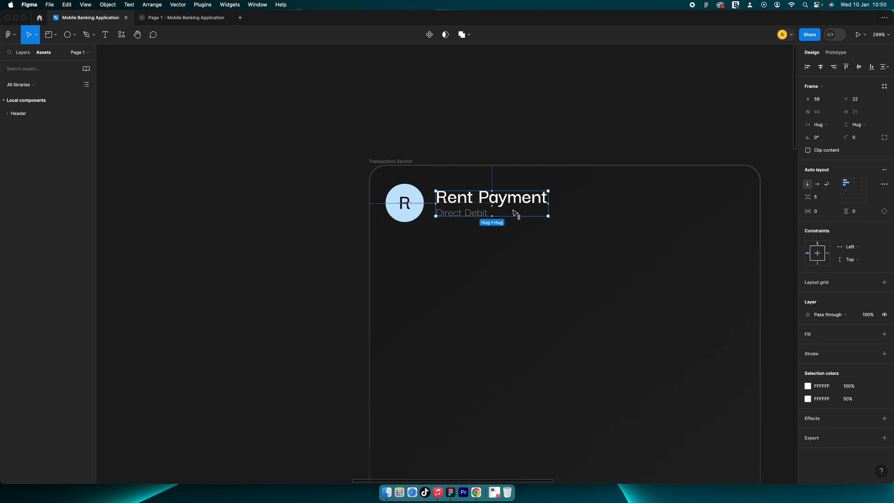
pyautogui.click(420, 215)
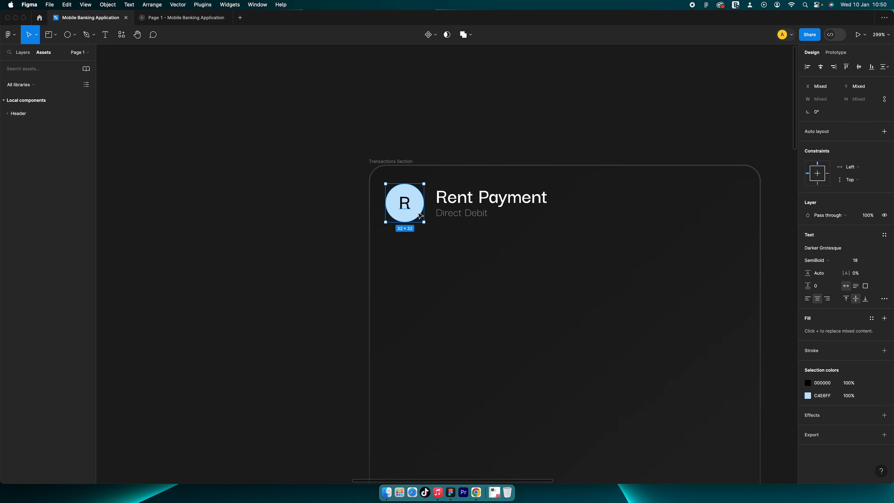
pyautogui.press('super+g')
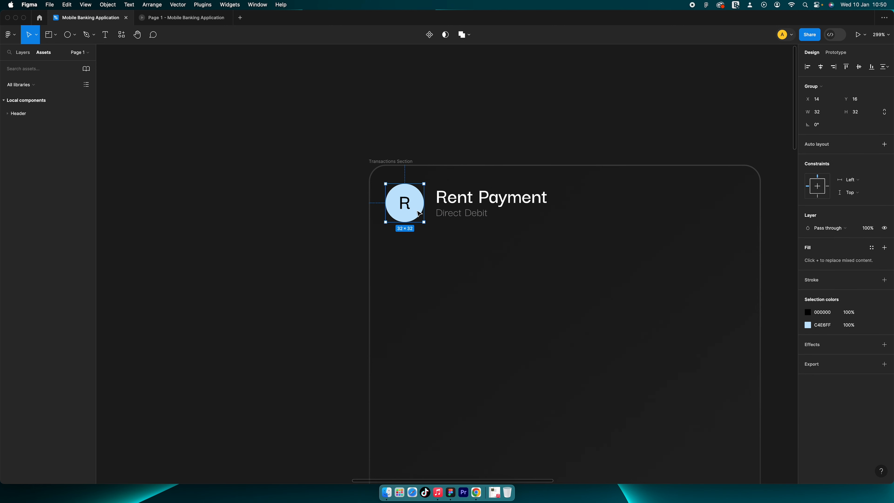
pyautogui.click(394, 244)
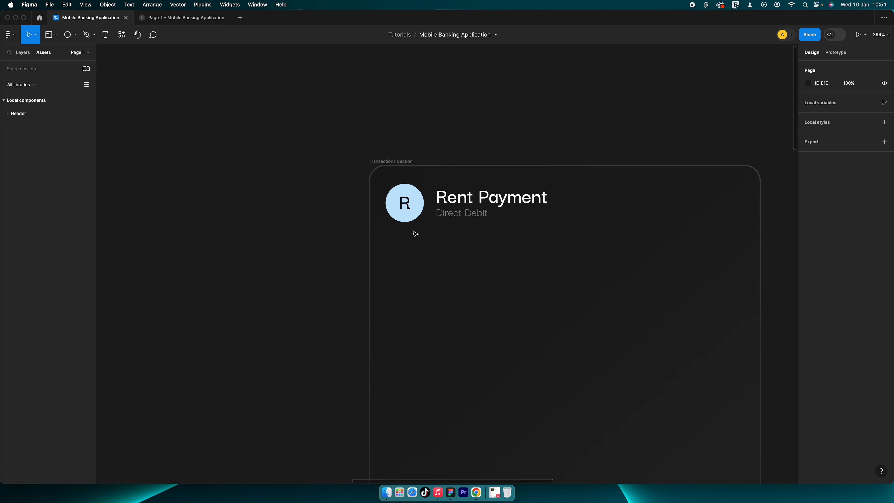
# Combine the circle group and the text frame in a horizontal auto layout with a gap of 5
pyautogui.click(444, 214)
pyautogui.keyDown('shift'); pyautogui.click(410, 205); pyautogui.keyUp('shift')
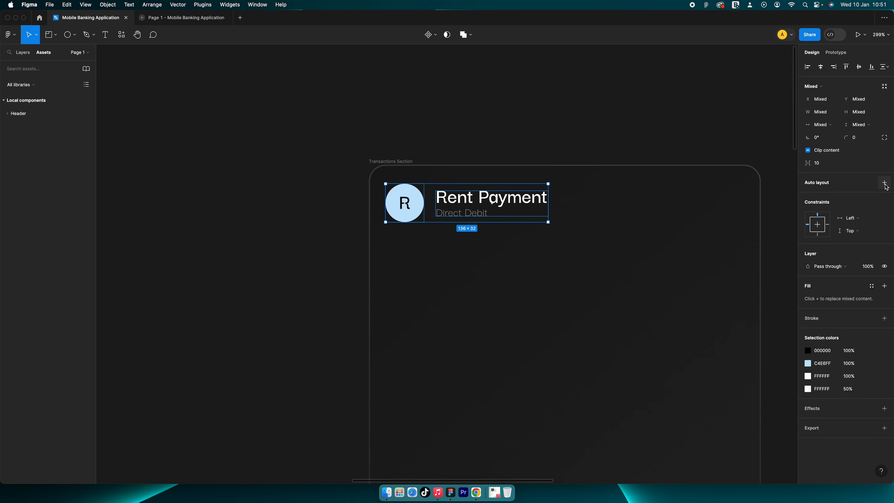
pyautogui.click(884, 182)
pyautogui.click(823, 199)
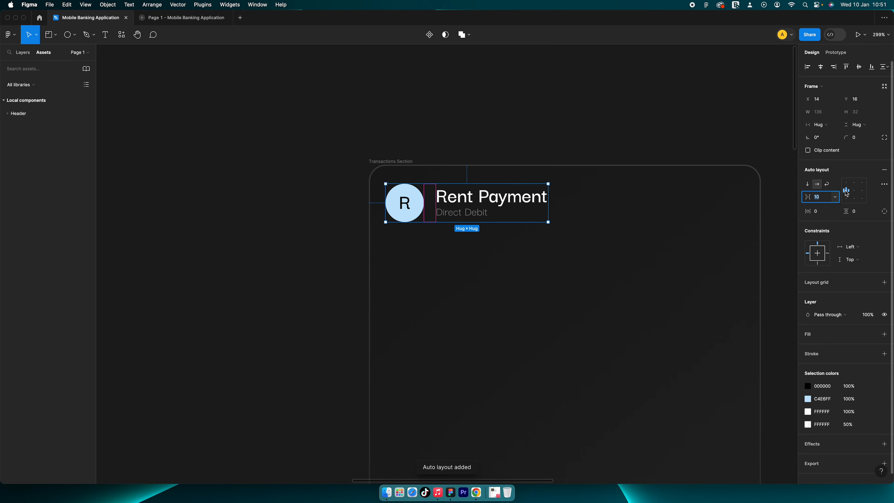
pyautogui.write('5')
pyautogui.press('Return')
pyautogui.click(678, 224)
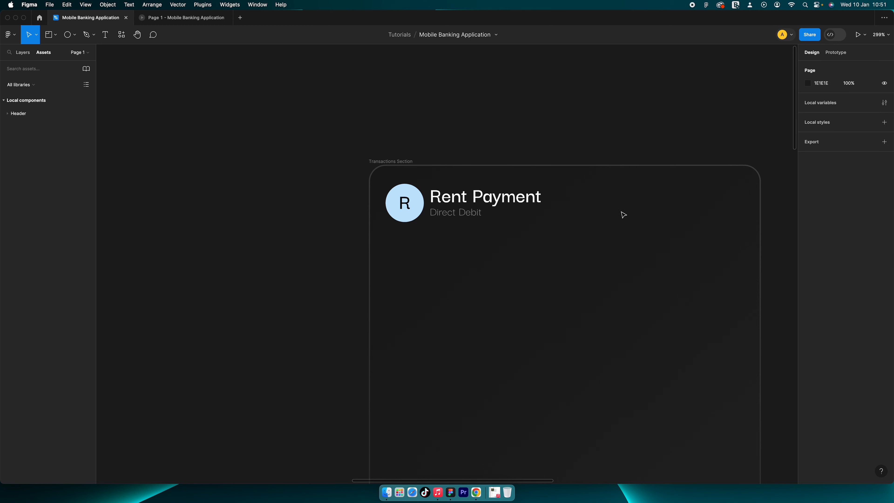
# Set the gap between the circle and the payment texts to 10
pyautogui.click(507, 205)
pyautogui.click(821, 197)
pyautogui.write('10')
pyautogui.press('Return')
pyautogui.click(666, 192)
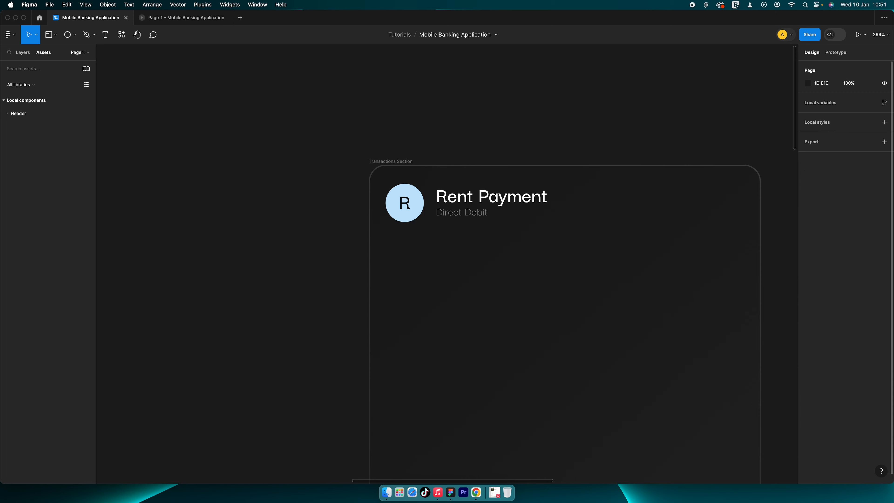
# Apply auto layout to the Transactions Section frame and widen it well beyond the payment row
pyautogui.scroll(-5, 497, 199)
pyautogui.click(497, 199)
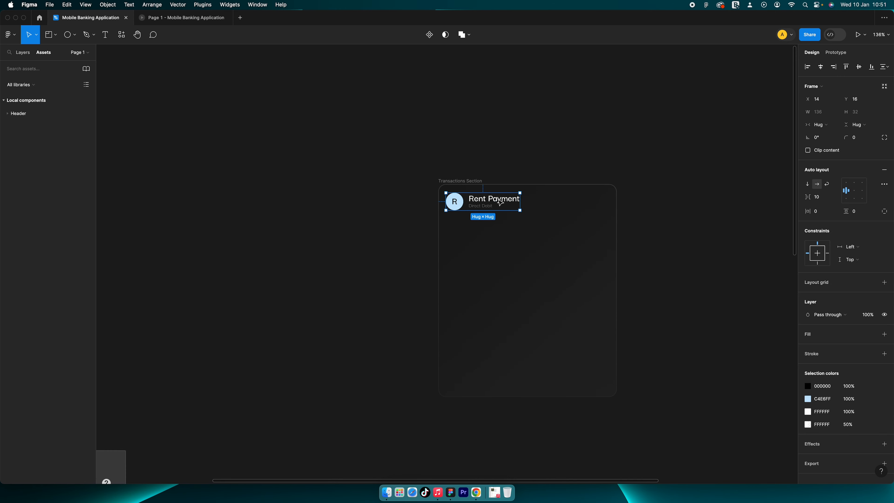
pyautogui.click(457, 182)
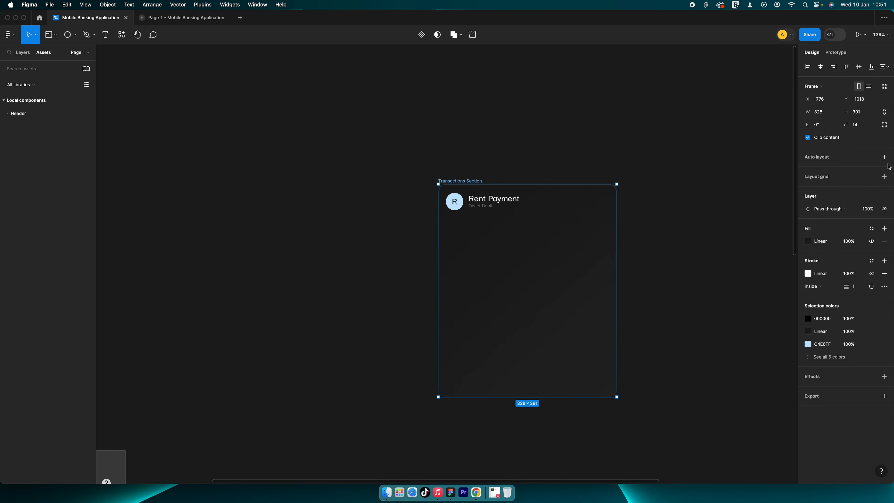
pyautogui.click(884, 156)
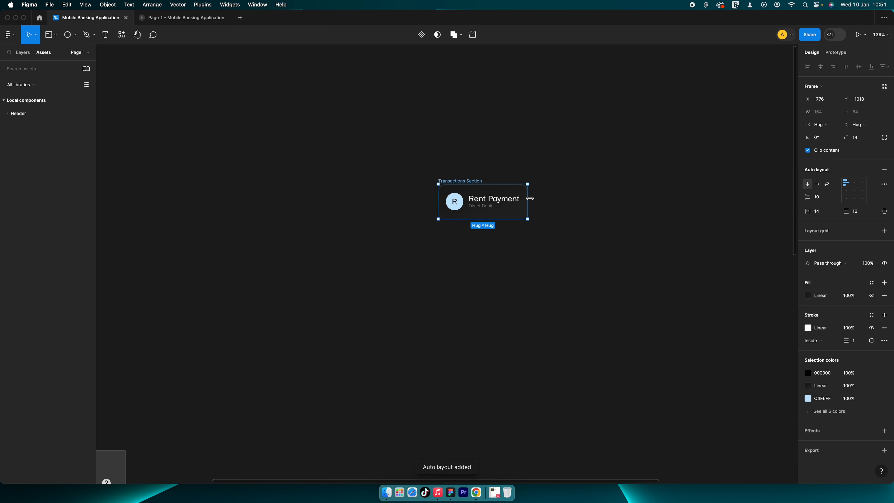
pyautogui.moveTo(528, 192); pyautogui.dragTo(626, 190)
pyautogui.click(503, 156)
pyautogui.scroll(3, 509, 172)
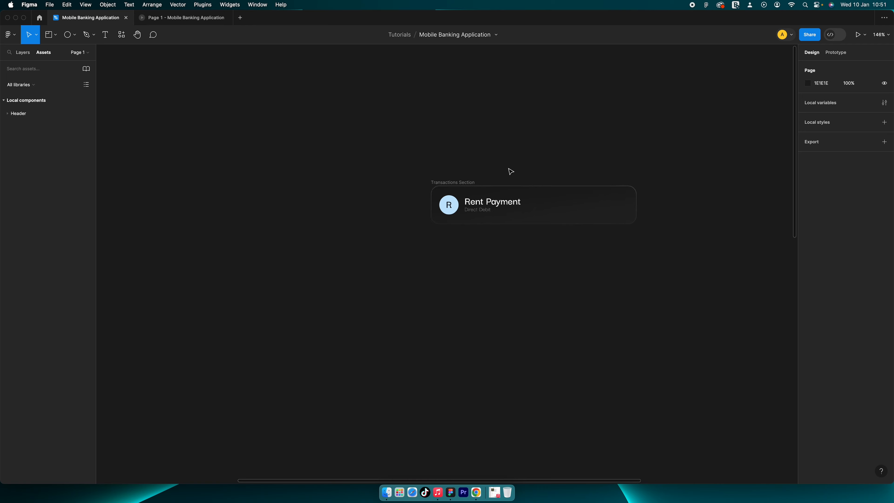
pyautogui.click(460, 210)
pyautogui.press('Escape')
pyautogui.click(451, 212)
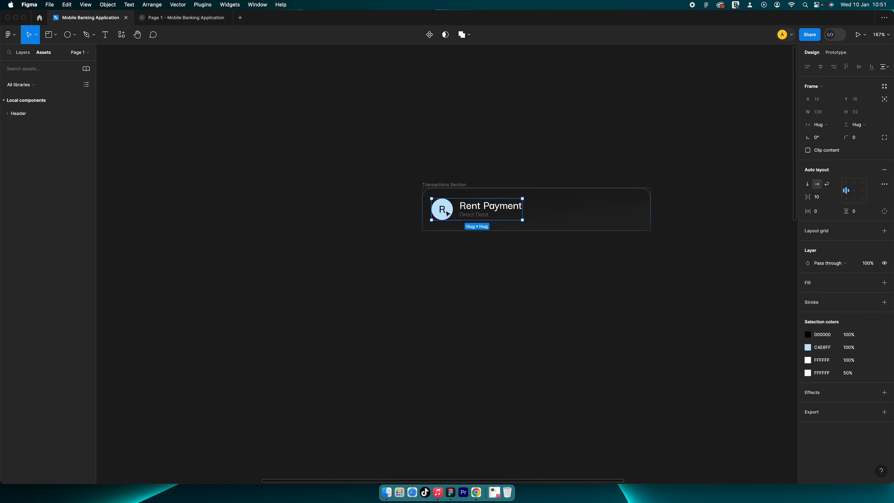
pyautogui.hotkey('ctrl', 'd')
pyautogui.hotkey('ctrl', 'd')
pyautogui.hotkey('ctrl', 'd')
pyautogui.press('super+d')
pyautogui.press('super+d')
pyautogui.press('super+z')
pyautogui.press('super+z')
pyautogui.press('super+z')
pyautogui.press('super+z')
pyautogui.press('super+z')
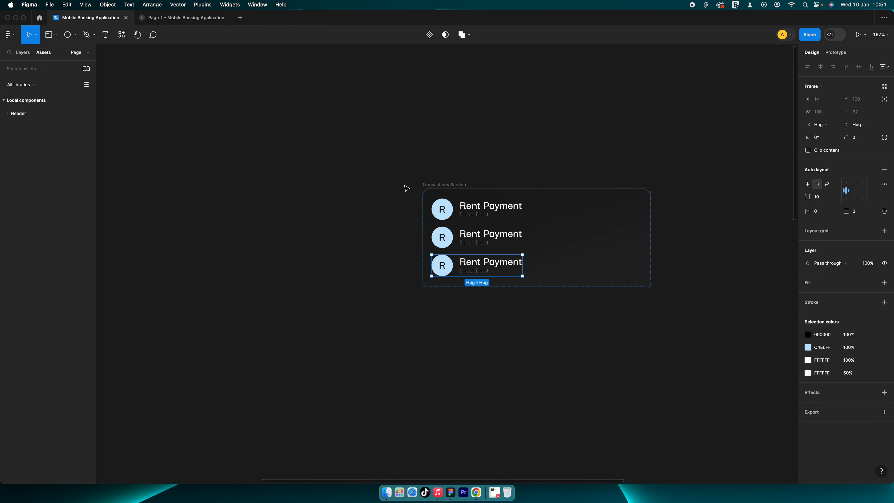
pyautogui.press('super+d')
pyautogui.press('super+d')
pyautogui.press('super+d')
pyautogui.press('super+d')
pyautogui.press('super+z')
pyautogui.press('super+z')
pyautogui.press('super+z')
pyautogui.press('super+z')
pyautogui.press('super+z')
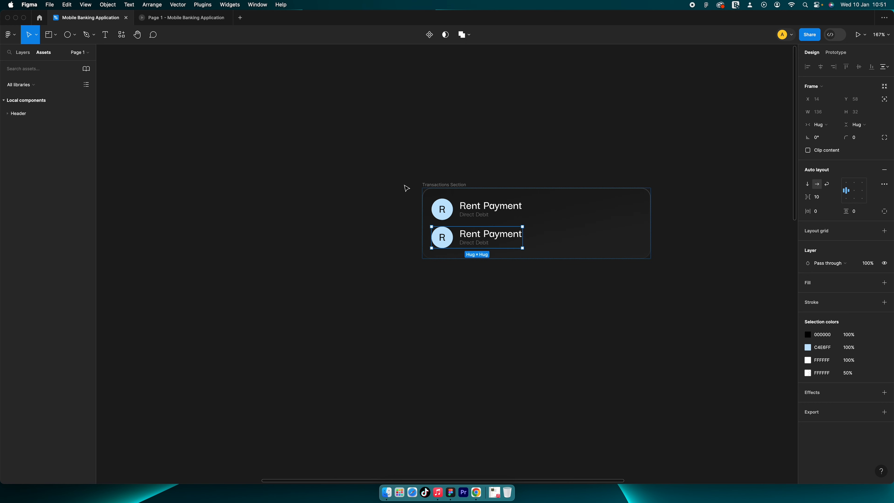
# Copy the "Rent Payment" title out of its row into the Transactions Section as a separate item beneath the row
pyautogui.click(488, 202)
pyautogui.doubleClick(484, 204)
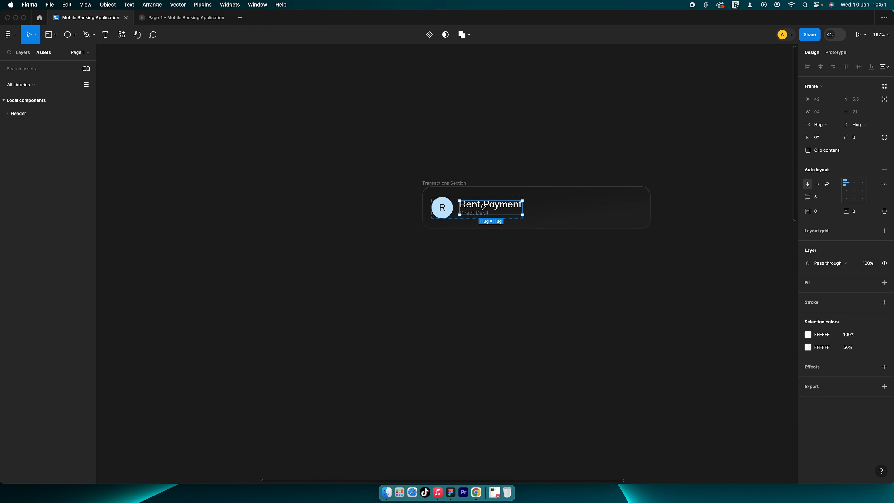
pyautogui.doubleClick(479, 207)
pyautogui.moveTo(474, 205); pyautogui.dragTo(528, 218)
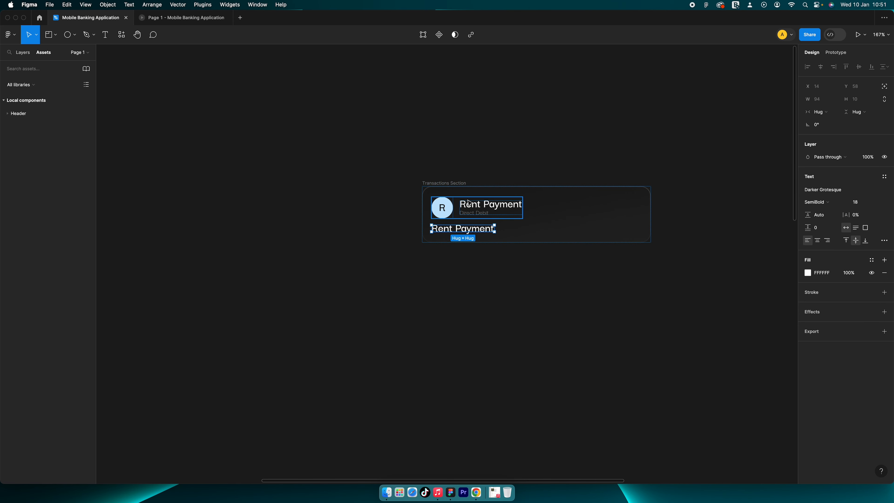
# Combine the payment row and the copied text in a horizontal auto layout with centred alignment
pyautogui.keyDown('shift'); pyautogui.click(465, 207); pyautogui.keyUp('shift')
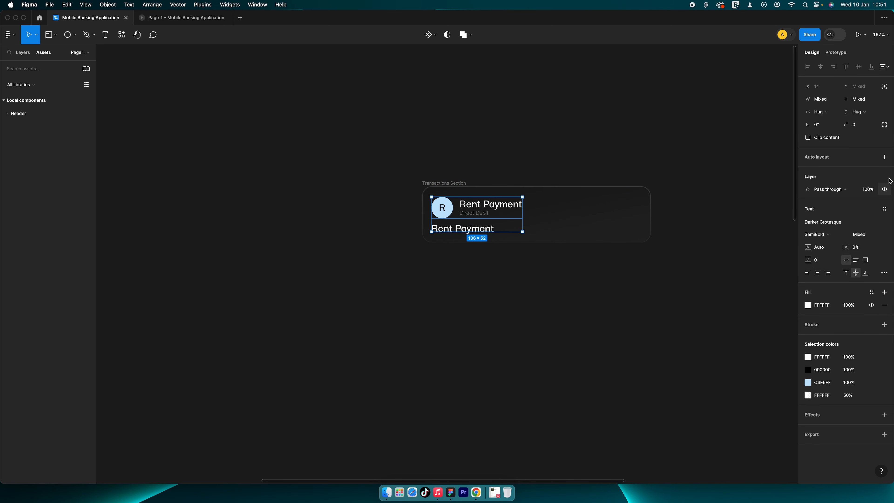
pyautogui.click(884, 157)
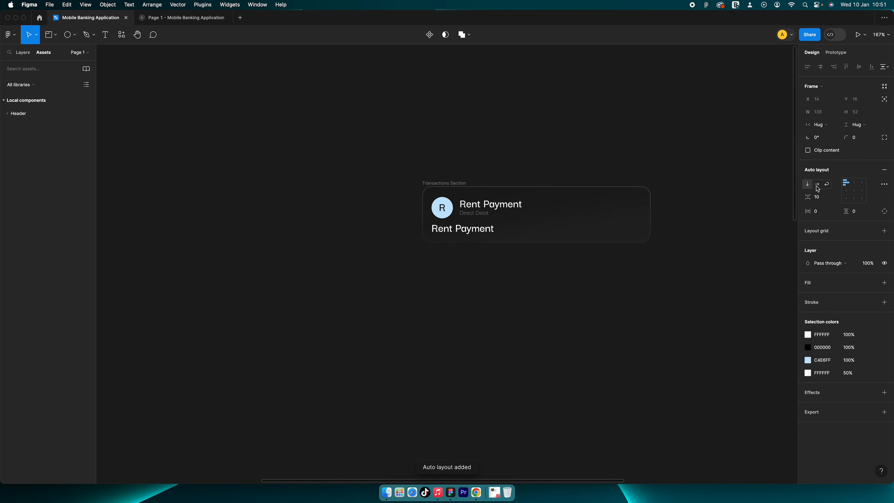
pyautogui.click(817, 184)
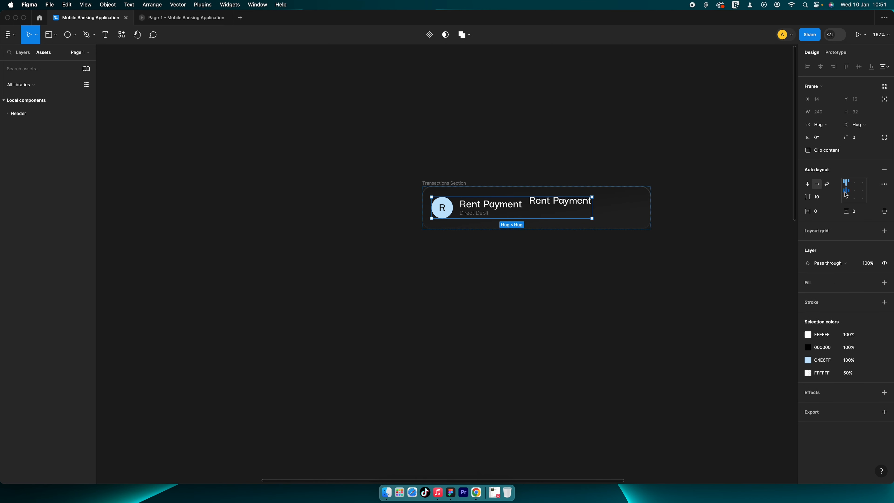
pyautogui.click(854, 199)
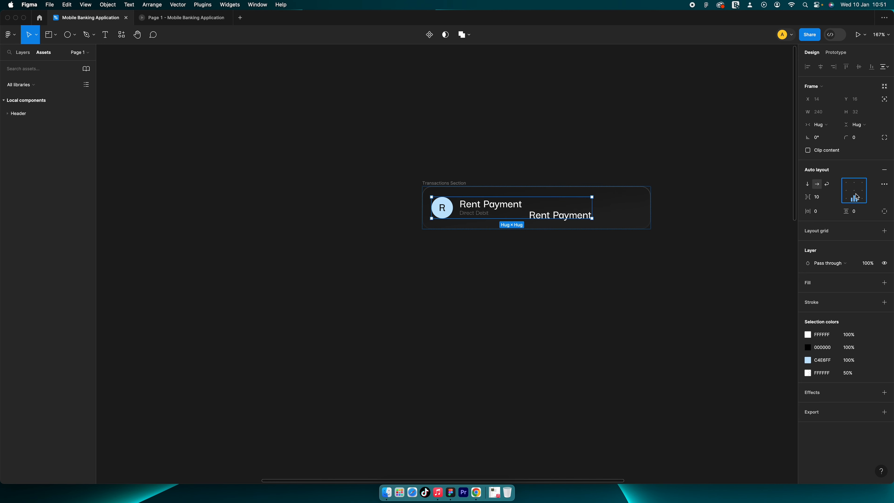
pyautogui.click(854, 190)
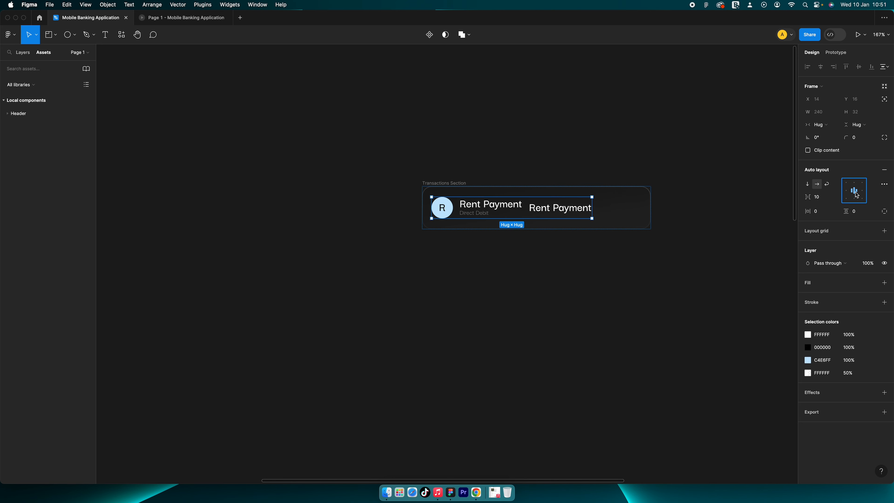
# Set the combined row's width to Fill and its item spacing to Auto
pyautogui.click(822, 126)
pyautogui.click(825, 135)
pyautogui.click(824, 199)
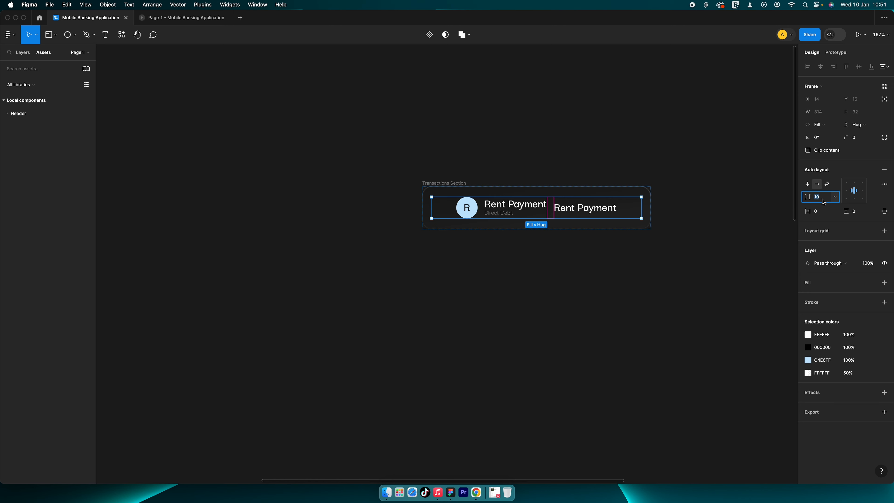
pyautogui.press('Return')
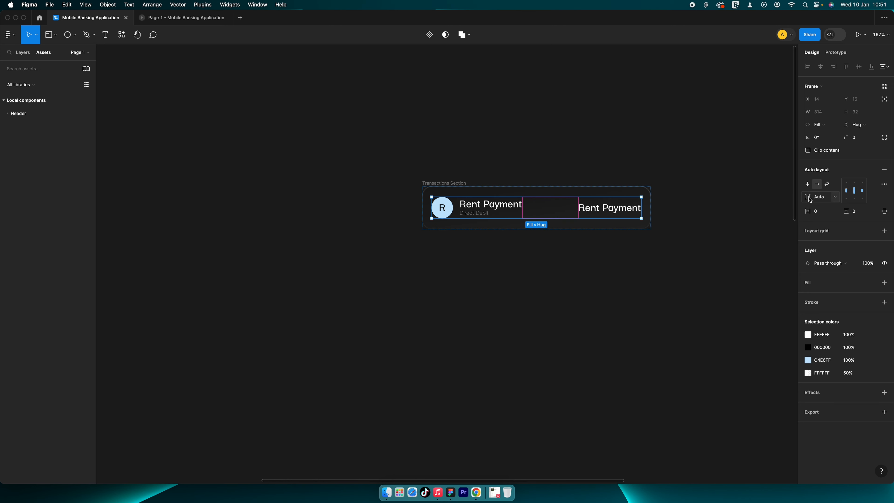
# Replace the copied "Rent Payment" text at the row's far end with the amount "£1,100"
pyautogui.click(615, 212)
pyautogui.doubleClick(614, 211)
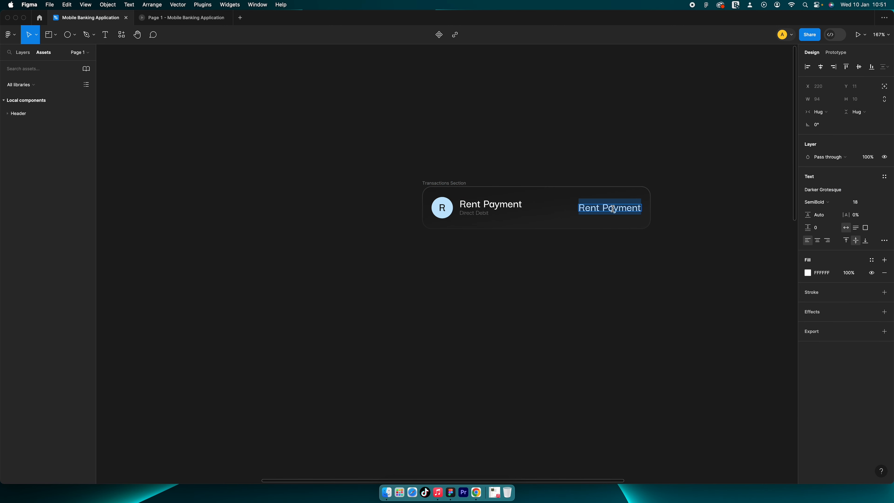
pyautogui.write('£1,100')
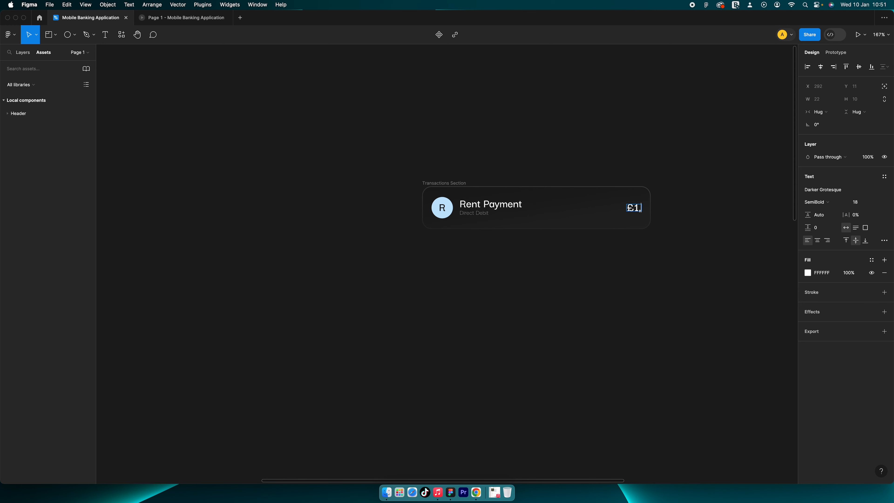
# Finish the "£1,100" amount text and set its font size to 24
pyautogui.press('Escape')
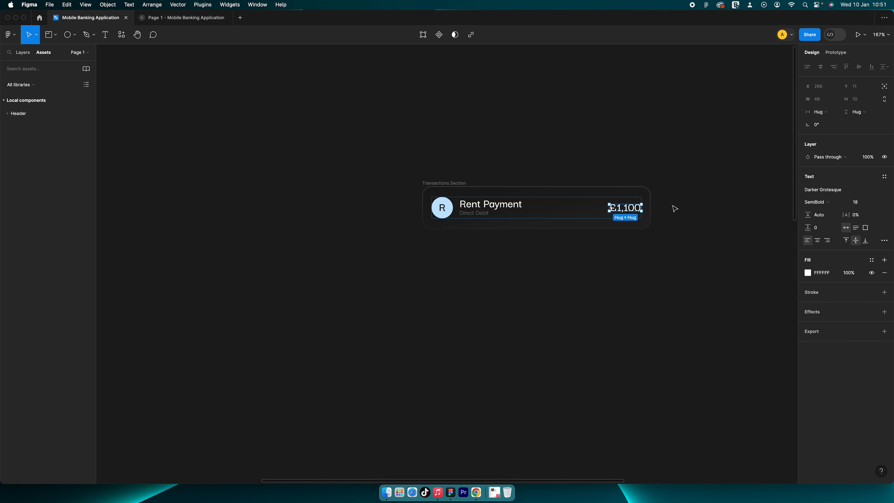
pyautogui.click(853, 205)
pyautogui.write('20')
pyautogui.press('Return')
pyautogui.press('Up')
pyautogui.press('Up')
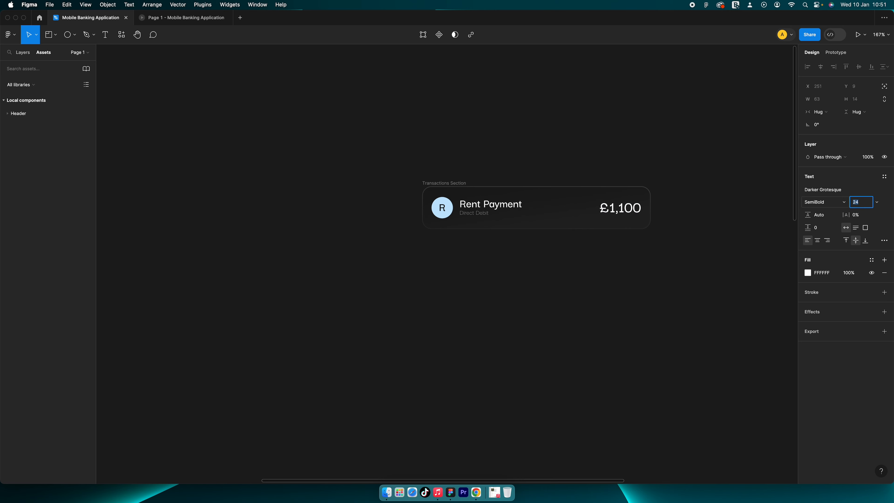
# Try top and bottom alignment for the contents of the payment row
pyautogui.click(585, 210)
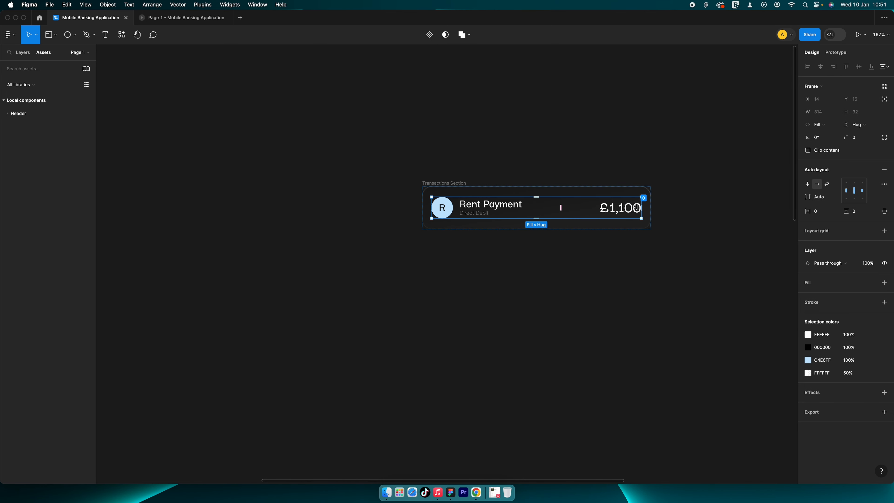
pyautogui.click(854, 184)
pyautogui.click(854, 199)
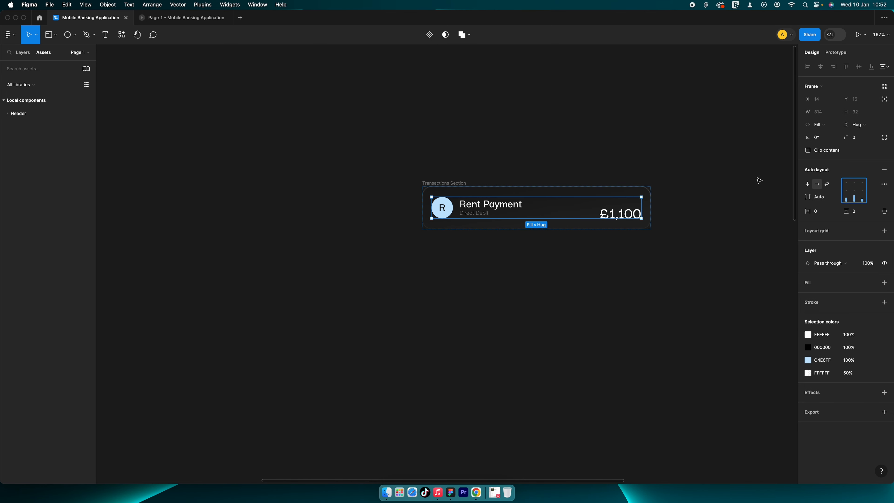
pyautogui.click(625, 182)
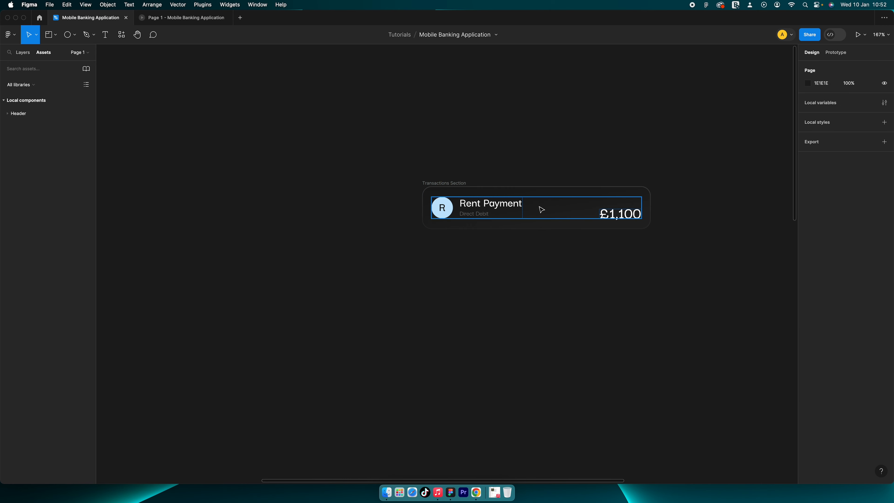
# Tighten the spacing between the row's lettered icon and its text, and make the Transactions Section a component
pyautogui.doubleClick(468, 211)
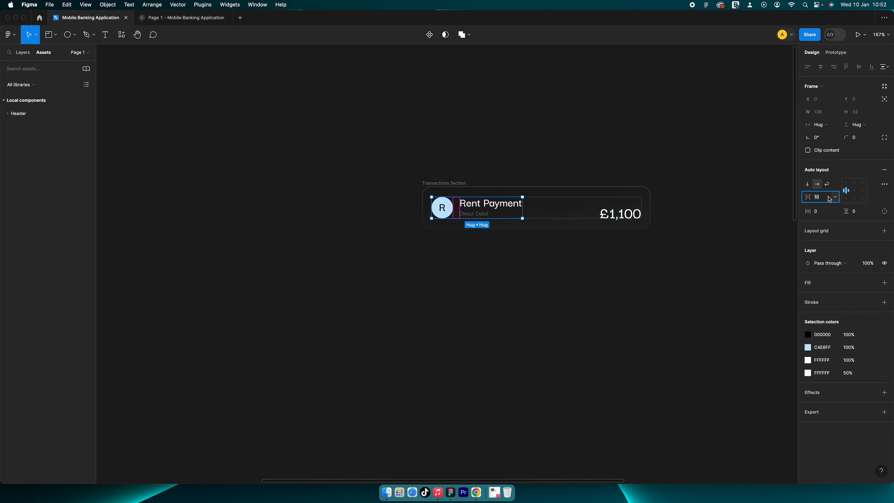
pyautogui.press('Return')
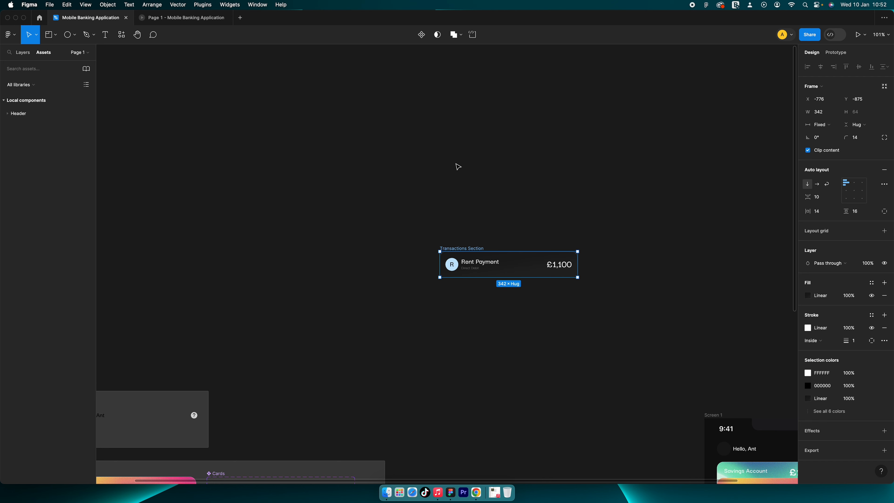
pyautogui.click(422, 35)
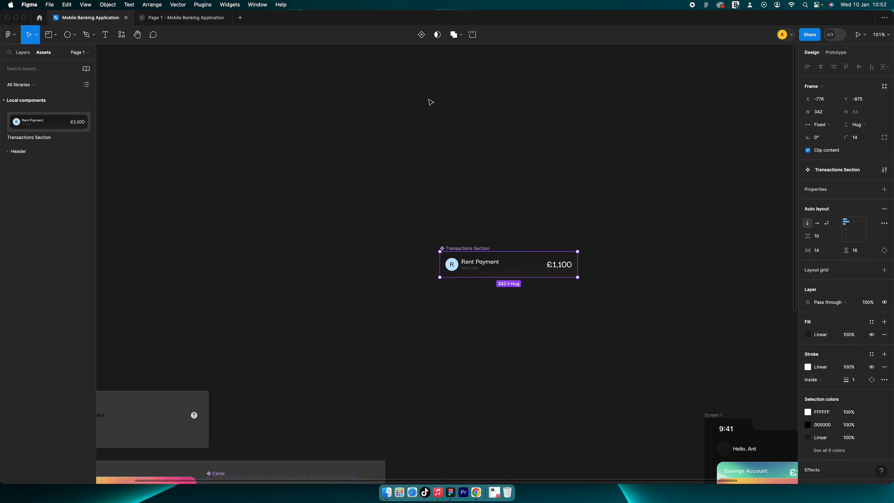
# Duplicate the payment row six times inside the Transactions Section component
pyautogui.press('Return')
pyautogui.press('super+d')
pyautogui.press('super+d')
pyautogui.press('super+d')
pyautogui.press('super+d')
pyautogui.press('super+d')
pyautogui.press('super+d')
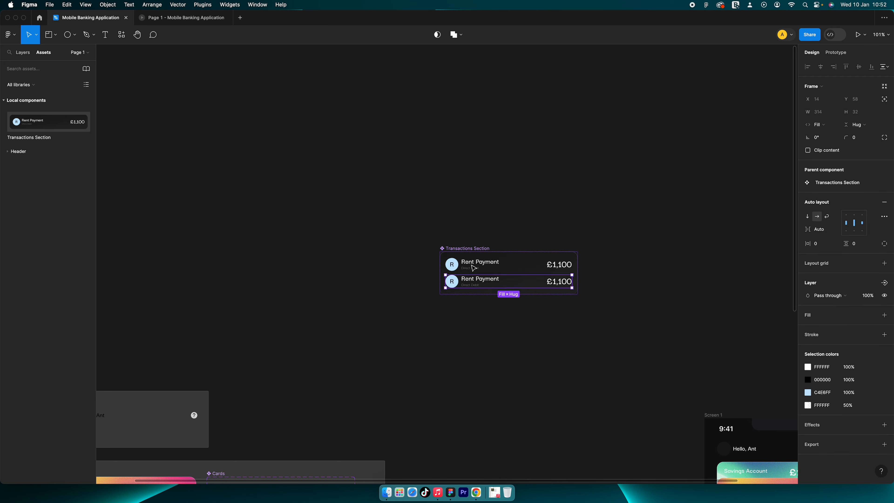
pyautogui.scroll(-1, 415, 238)
pyautogui.scroll(-2, 416, 238)
pyautogui.click(813, 125)
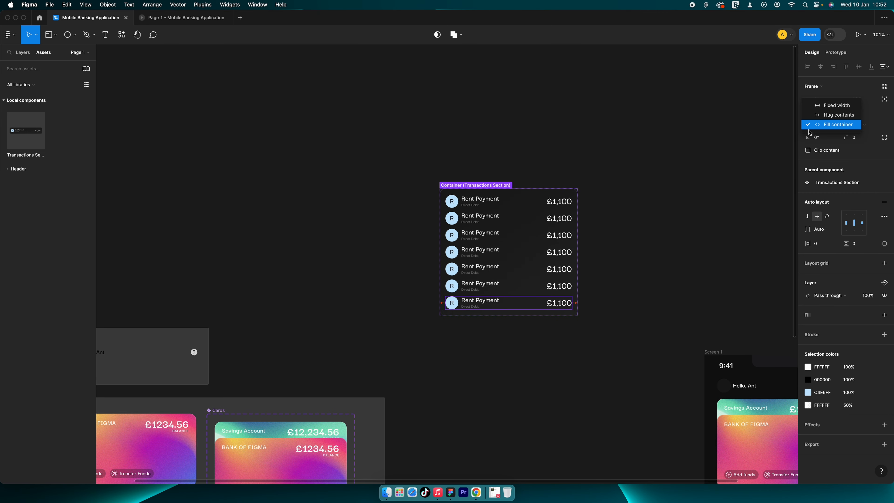
pyautogui.click(812, 127)
pyautogui.scroll(-1, 554, 172)
pyautogui.scroll(-2, 555, 172)
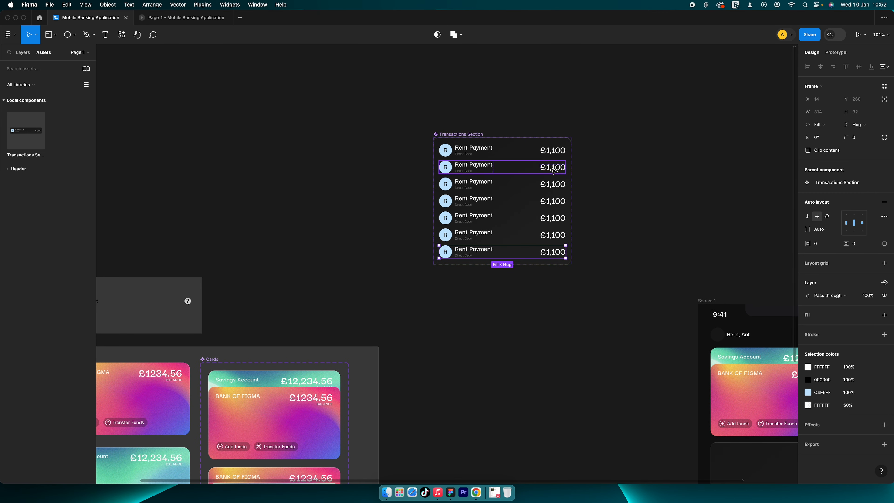
pyautogui.hscroll(4, 555, 165)
pyautogui.click(534, 158)
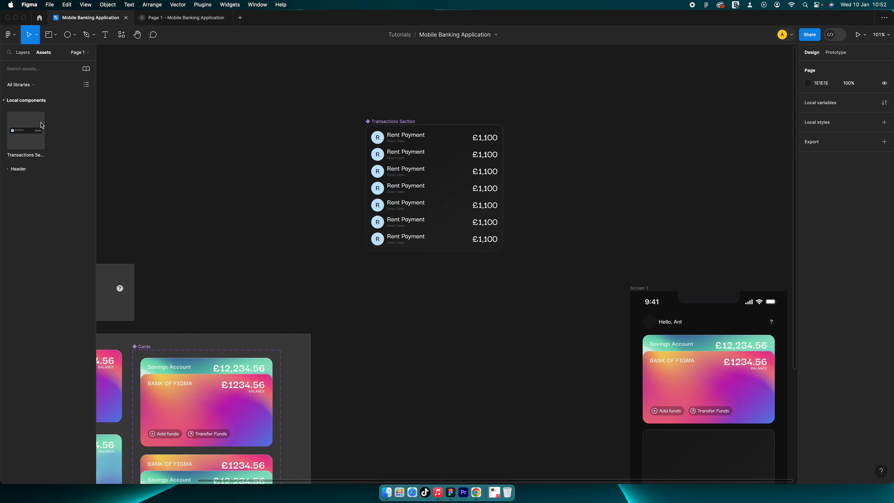
# Insert an instance of the Transactions Section component from the local components
pyautogui.click(19, 170)
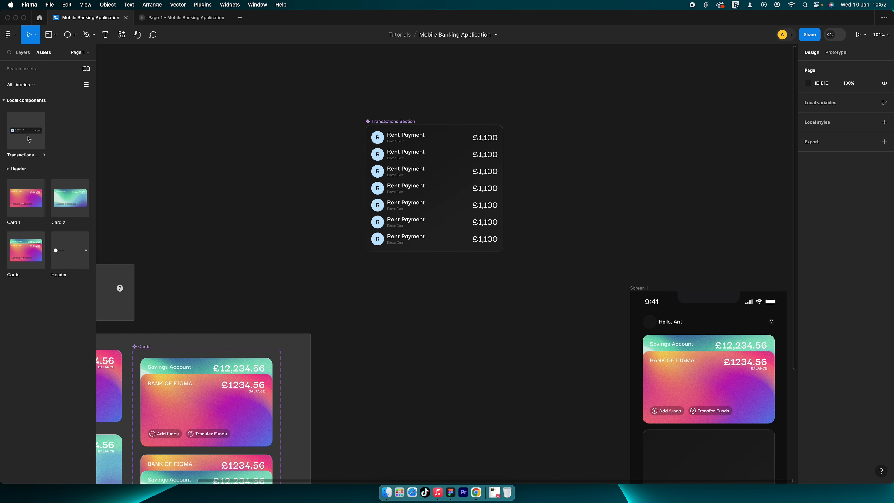
pyautogui.click(20, 171)
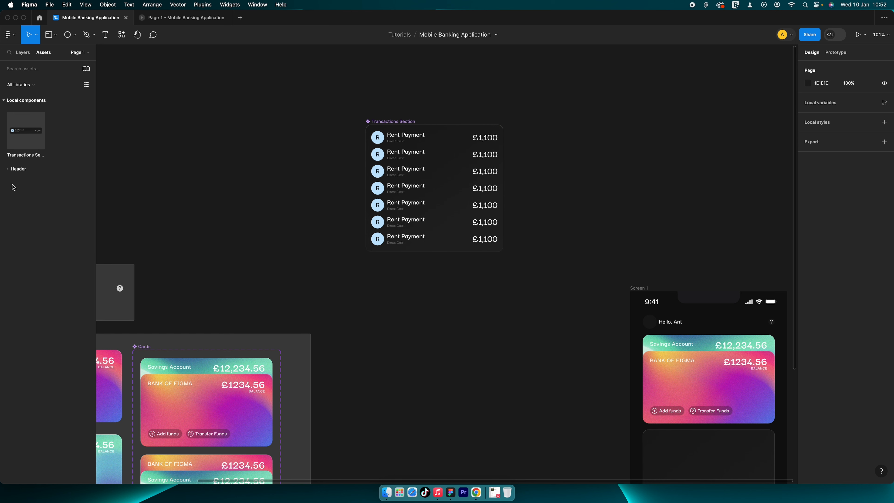
pyautogui.click(31, 139)
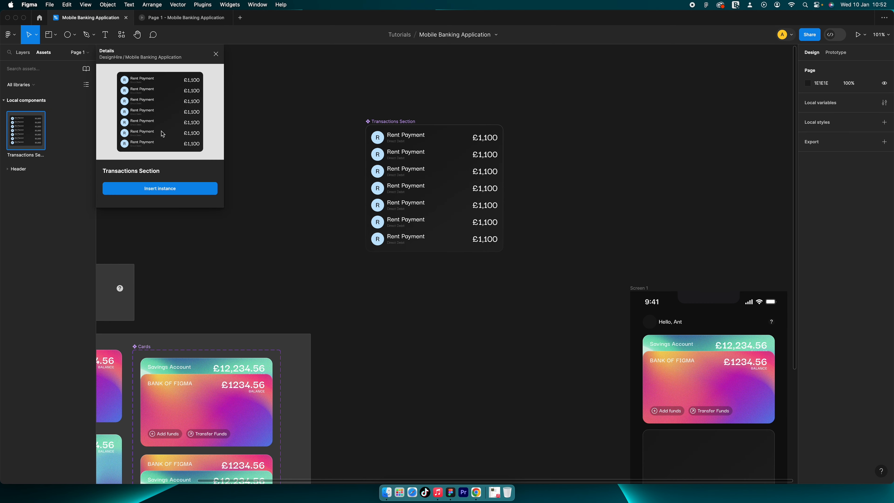
pyautogui.click(155, 188)
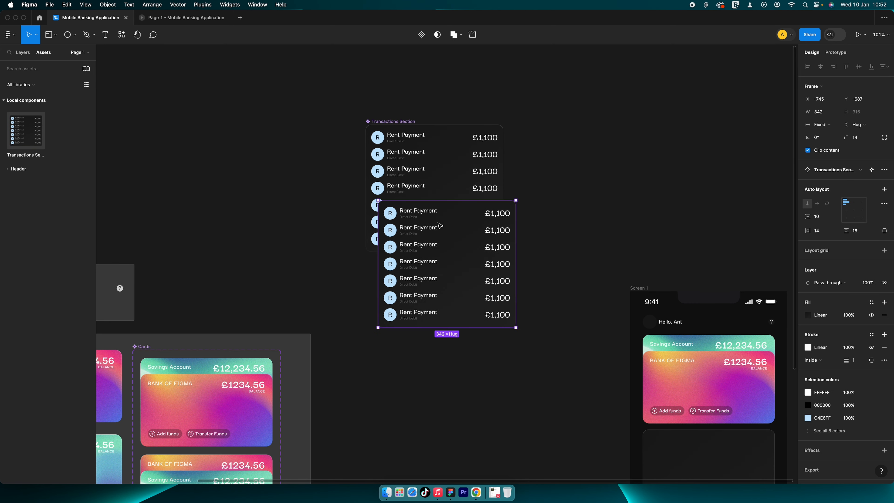
# Move the Transactions Section instance into Screen 1's content stack and delete the empty placeholder frame below the cards
pyautogui.scroll(-5, 441, 226)
pyautogui.moveTo(429, 211); pyautogui.dragTo(588, 375)
pyautogui.press('super+x')
pyautogui.click(587, 375)
pyautogui.press('super+v')
pyautogui.click(588, 336)
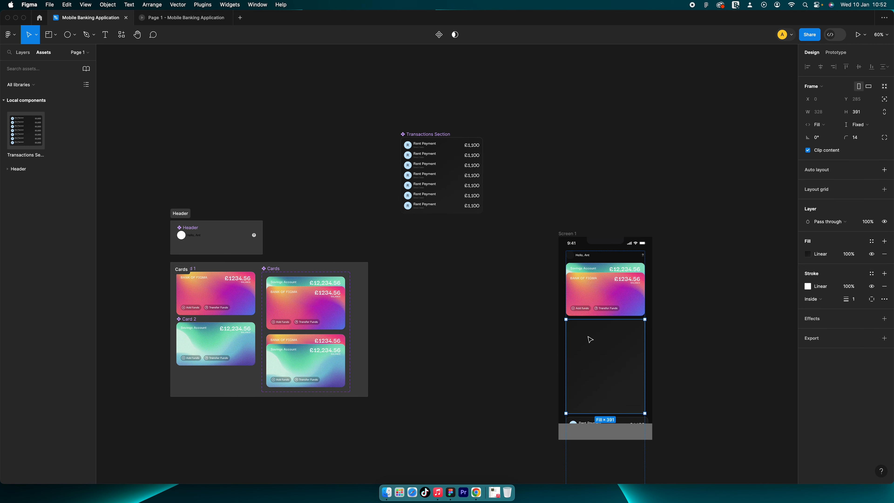
pyautogui.press('BackSpace')
# Set the width of the Transactions Section instance in Screen 1 to Fill container
pyautogui.click(594, 349)
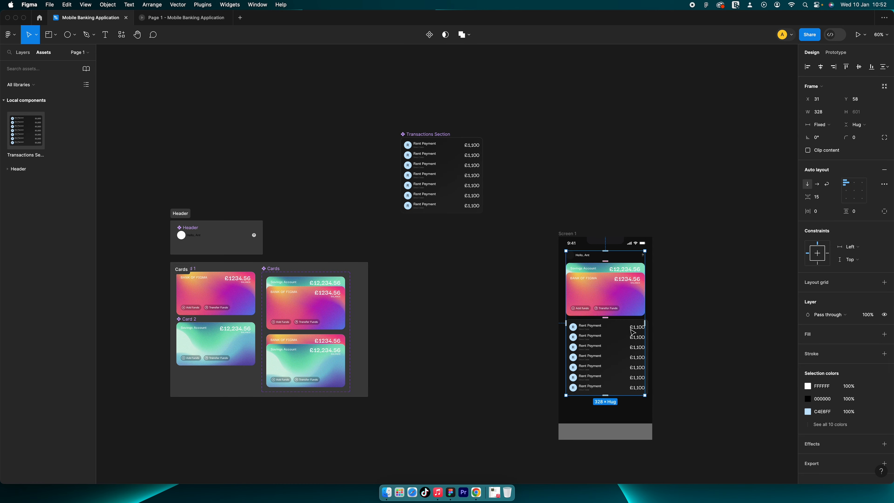
pyautogui.click(826, 125)
pyautogui.click(828, 144)
pyautogui.click(714, 229)
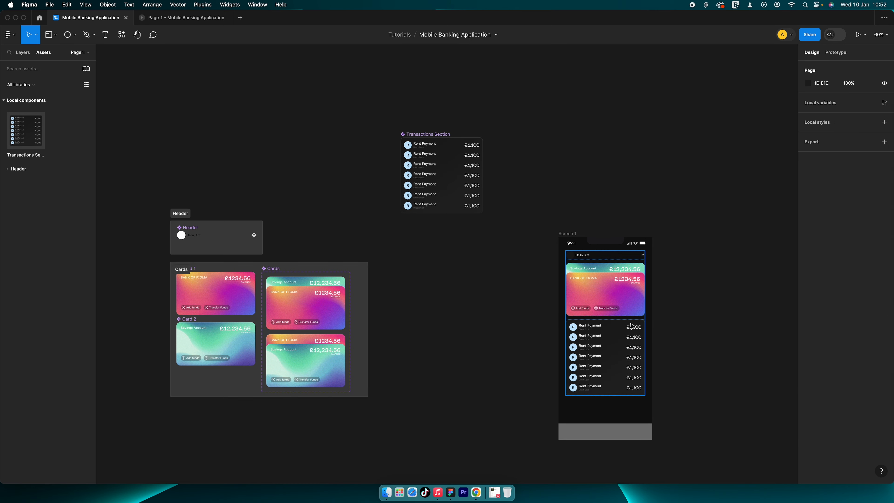
pyautogui.scroll(5, 608, 350)
pyautogui.scroll(1, 609, 352)
pyautogui.scroll(1, 354, 101)
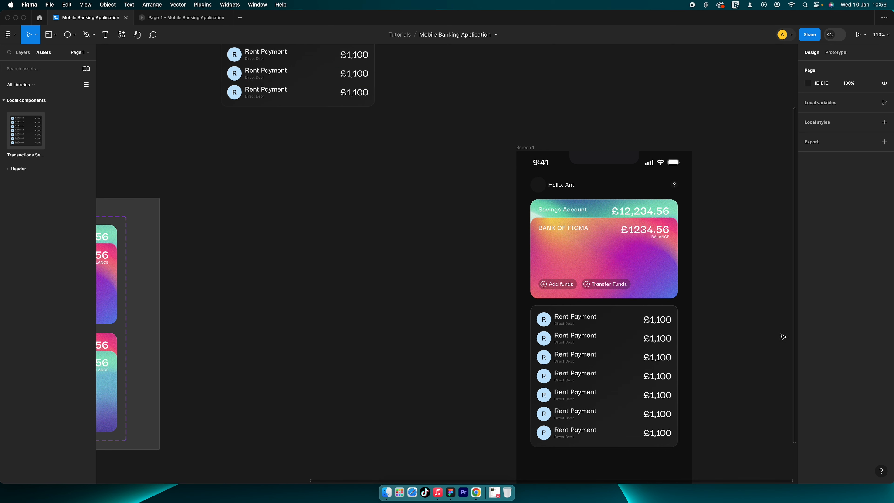
pyautogui.scroll(-4, 682, 315)
pyautogui.click(674, 304)
pyautogui.moveTo(665, 299)
pyautogui.mouseDown()
pyautogui.moveTo(611, 299)
pyautogui.moveTo(678, 299)
pyautogui.mouseUp()
pyautogui.click(715, 256)
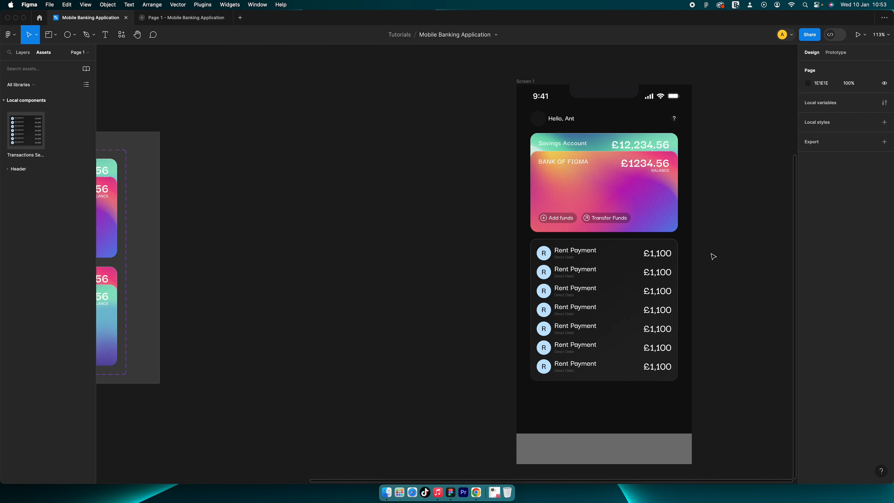
# Set the vertical spacing between rows in the main Transactions Section component to 15
pyautogui.click(564, 282)
pyautogui.scroll(5, 454, 226)
pyautogui.hscroll(-4, 454, 226)
pyautogui.click(398, 114)
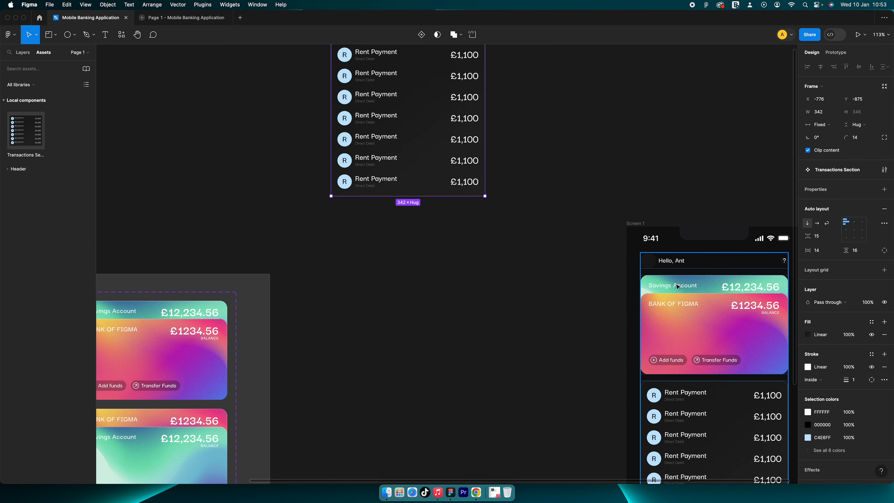
pyautogui.click(615, 274)
# Copy the greeting text from Screen 1's header and place the copy between the cards and the transactions list
pyautogui.scroll(-4, 615, 273)
pyautogui.hscroll(2, 614, 273)
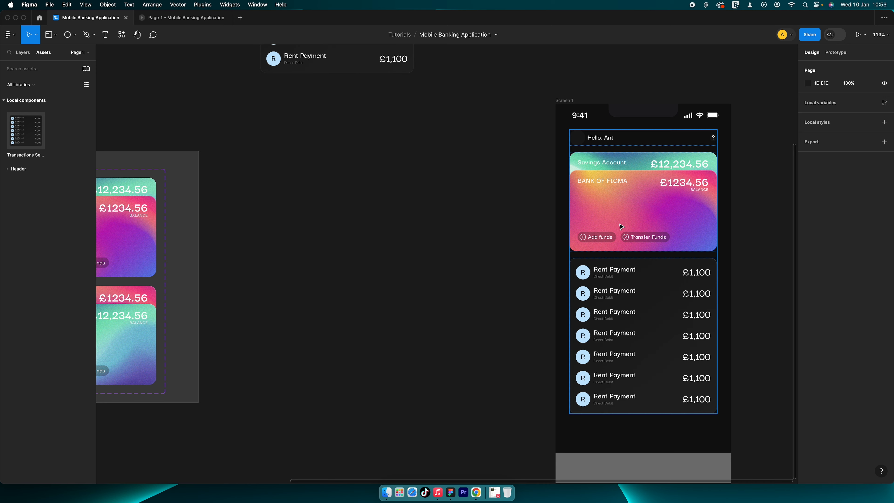
pyautogui.hscroll(2, 577, 304)
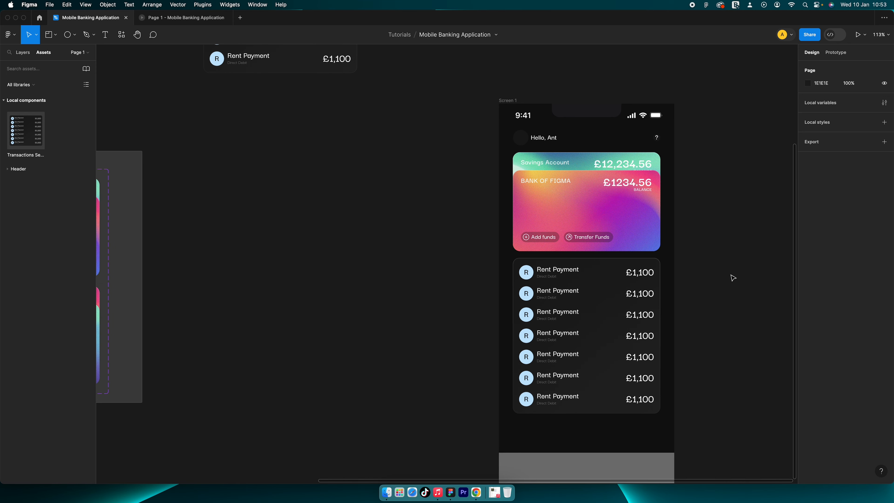
pyautogui.hscroll(1, 709, 277)
pyautogui.hscroll(1, 581, 278)
pyautogui.scroll(1, 564, 260)
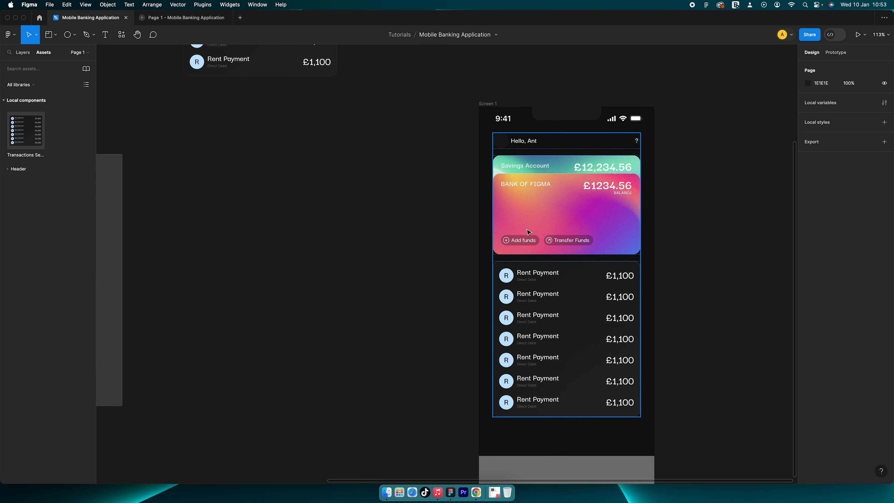
pyautogui.doubleClick(530, 141)
pyautogui.doubleClick(530, 141)
pyautogui.doubleClick(530, 141)
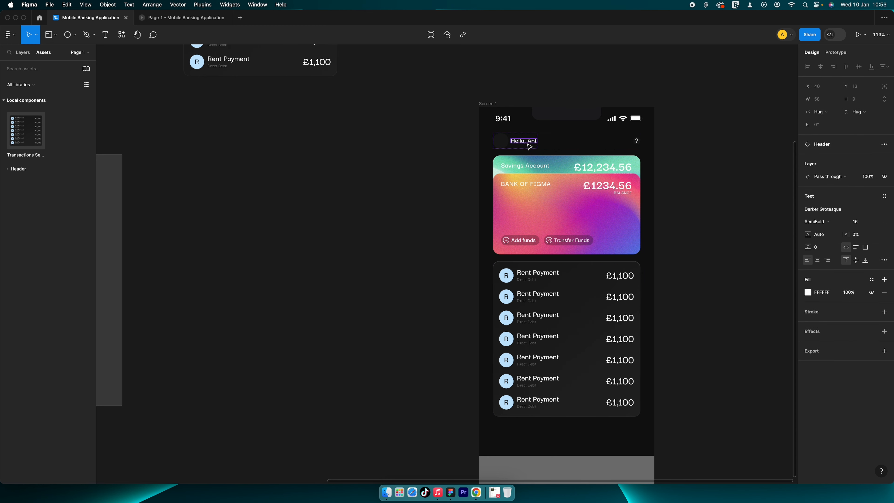
pyautogui.hscroll(1, 530, 141)
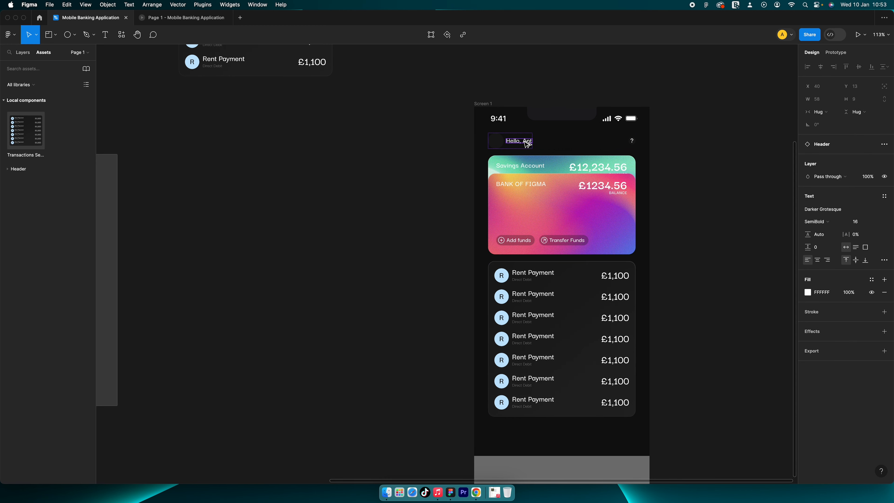
pyautogui.moveTo(525, 142); pyautogui.dragTo(528, 261)
# Replace the copied greeting with "Transactions" and set its font size to 18
pyautogui.doubleClick(507, 263)
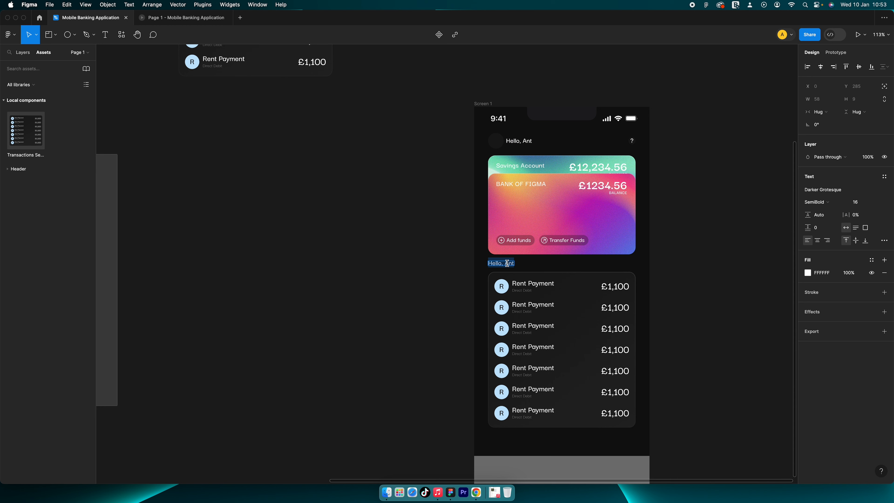
pyautogui.press('BackSpace')
pyautogui.click(451, 281)
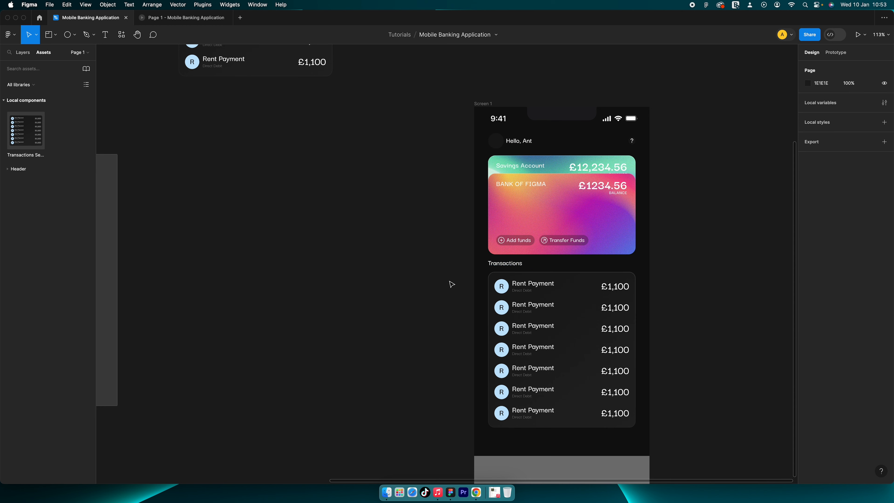
pyautogui.doubleClick(516, 263)
pyautogui.click(859, 202)
pyautogui.write('18')
pyautogui.press('Return')
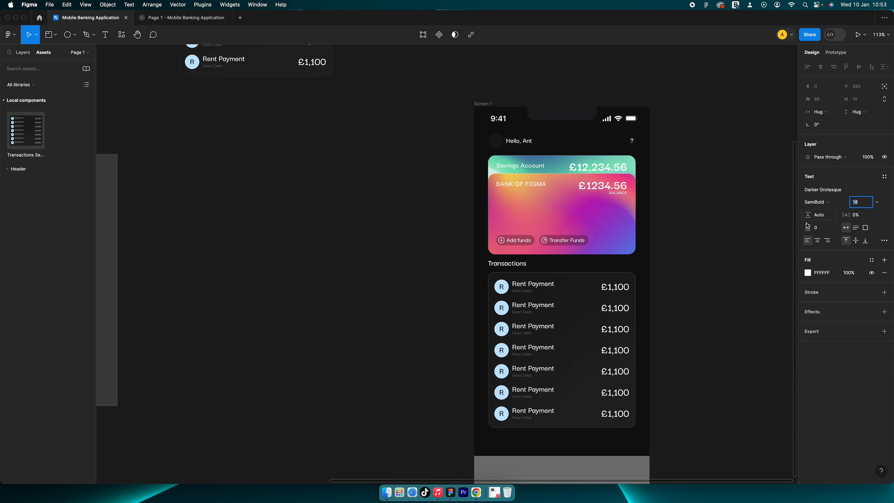
pyautogui.click(769, 242)
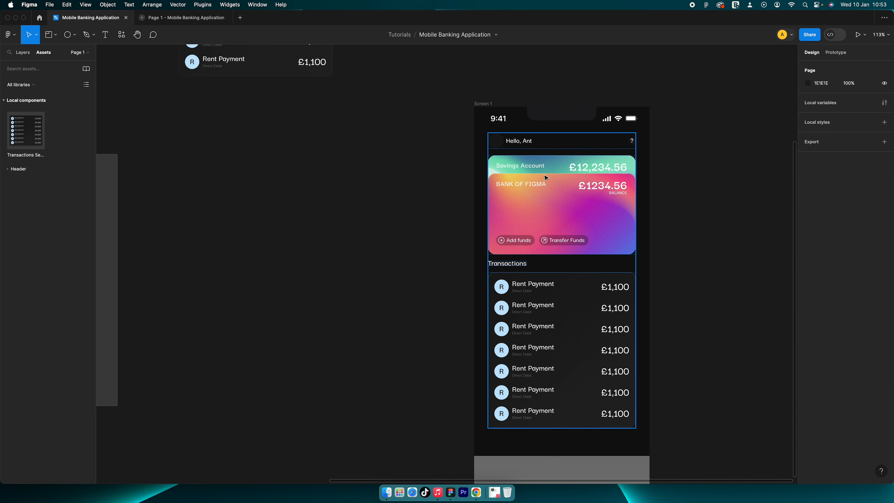
# Copy the "Transactions" heading into the main Transactions Section component and move it above the first payment row
pyautogui.scroll(6, 445, 251)
pyautogui.hscroll(-6, 445, 252)
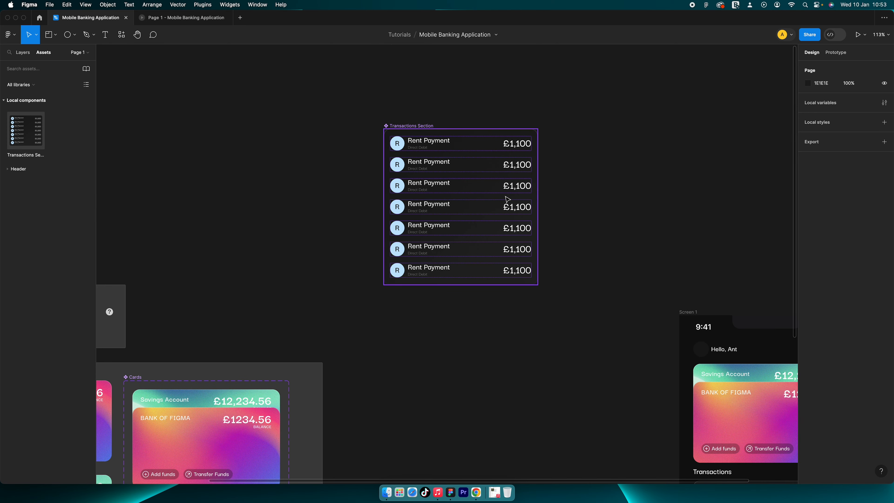
pyautogui.doubleClick(713, 474)
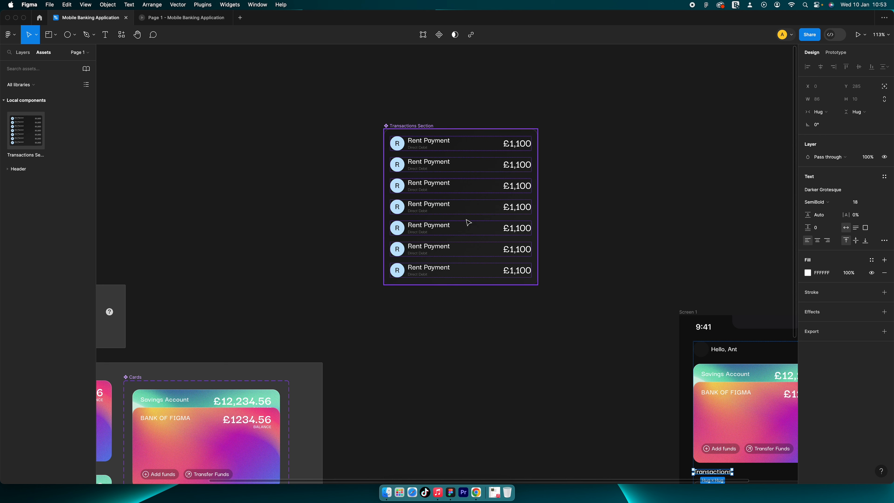
pyautogui.click(436, 184)
pyautogui.press('super+v')
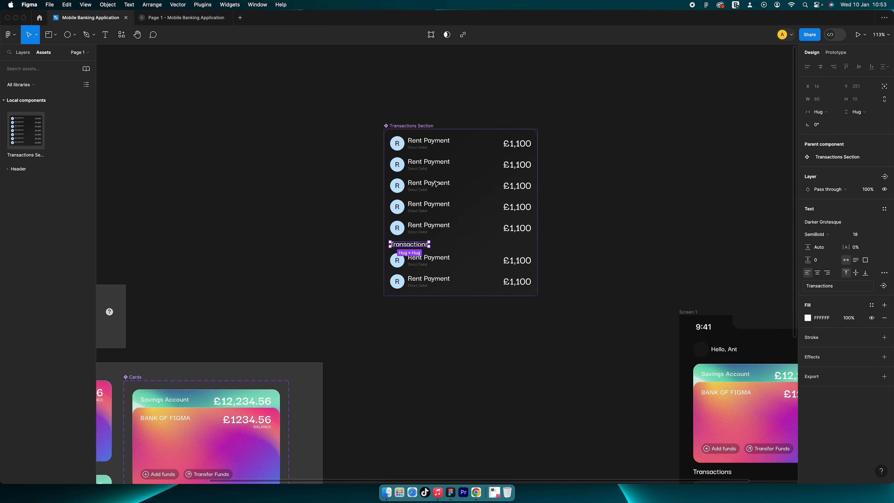
pyautogui.press('Up')
pyautogui.press('Up')
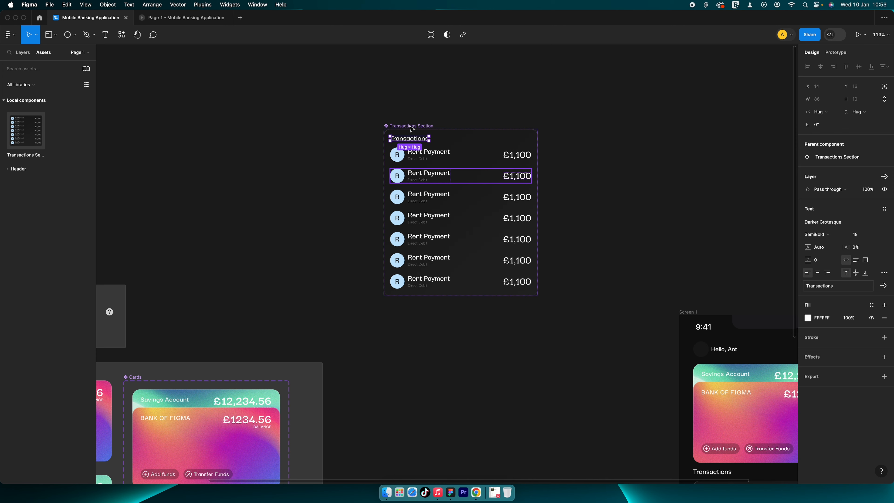
# Replace the heading text in the main Transactions Section component with "Wed 10 Jan"
pyautogui.scroll(3, 407, 121)
pyautogui.doubleClick(411, 146)
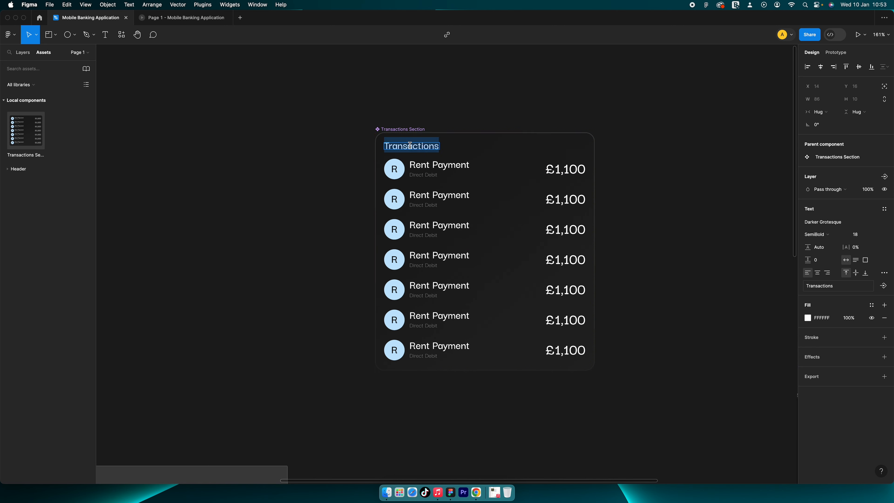
pyautogui.write('Wed 10 Jan')
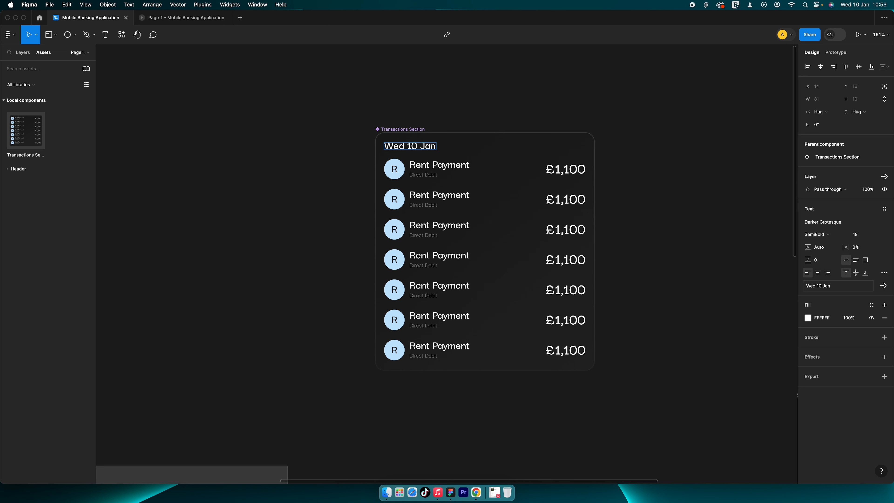
pyautogui.press('Escape')
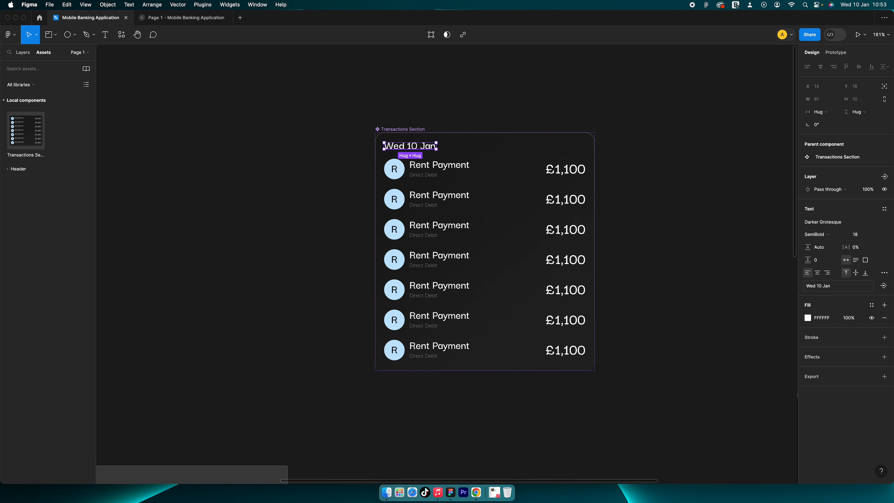
# Duplicate the "Wed 10 Jan" heading and place the copy below the fourth payment row
pyautogui.press('super+d')
pyautogui.press('Down')
pyautogui.press('Down')
pyautogui.press('Down')
pyautogui.press('Down')
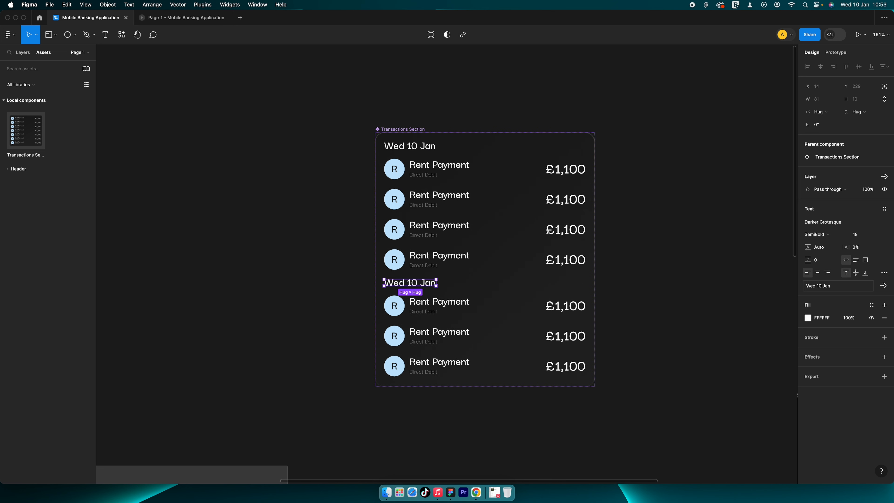
# Change the duplicated date heading to "Tue 9 Jan"
pyautogui.doubleClick(399, 284)
pyautogui.click(399, 284)
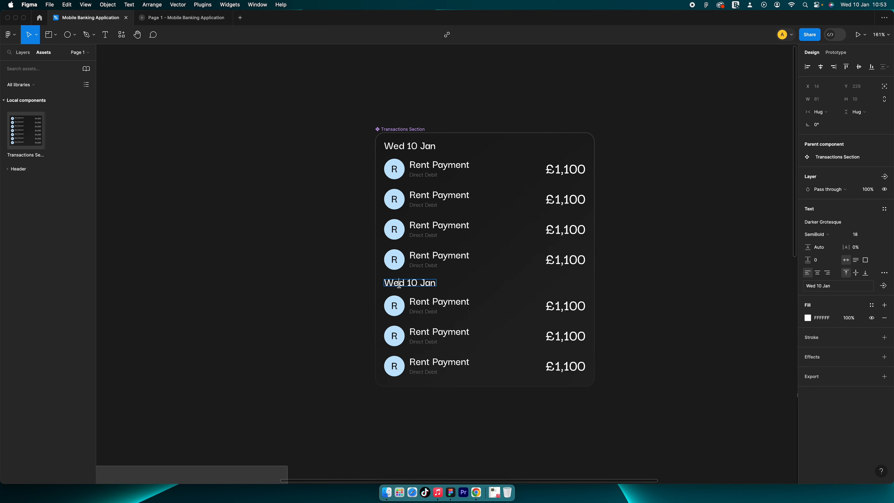
pyautogui.doubleClick(399, 284)
pyautogui.press('Left')
pyautogui.write('T')
pyautogui.press('BackSpace')
pyautogui.write('T')
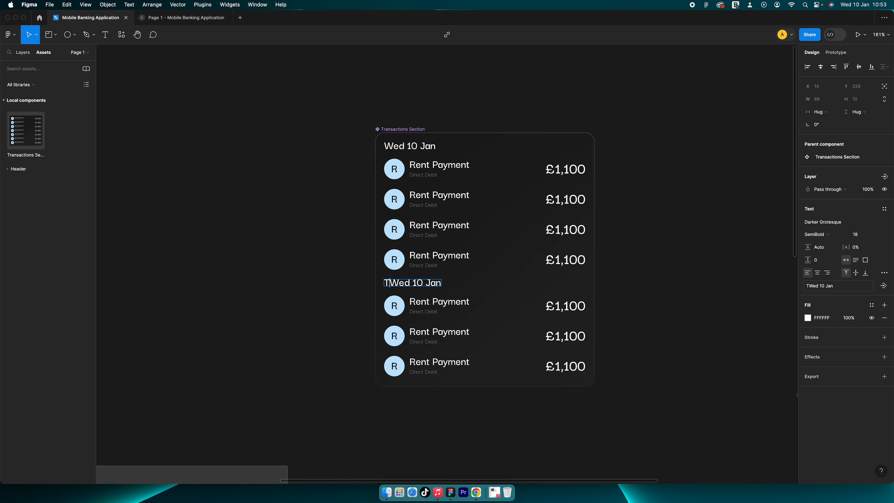
pyautogui.write('ue')
pyautogui.press('Delete')
pyautogui.press('Delete')
pyautogui.press('Delete')
pyautogui.press('Escape')
pyautogui.press('Escape')
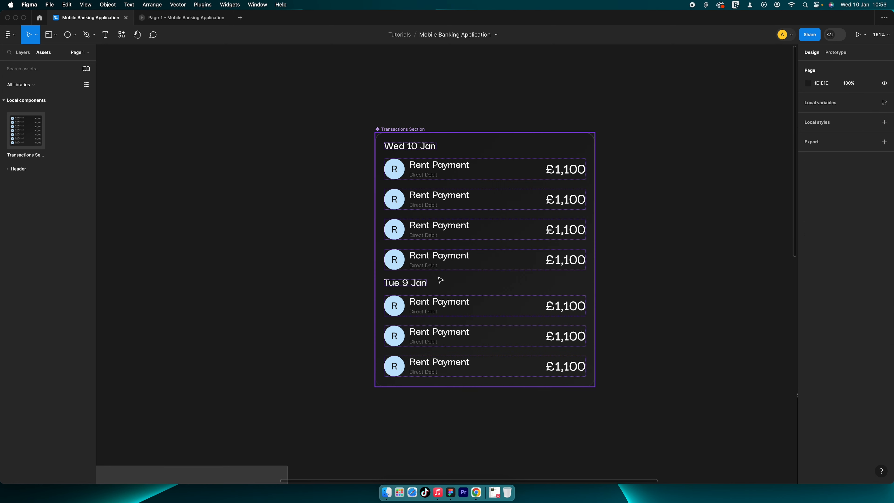
# Duplicate the "Tue 9 Jan" heading and place the copy below the last payment row
pyautogui.click(417, 287)
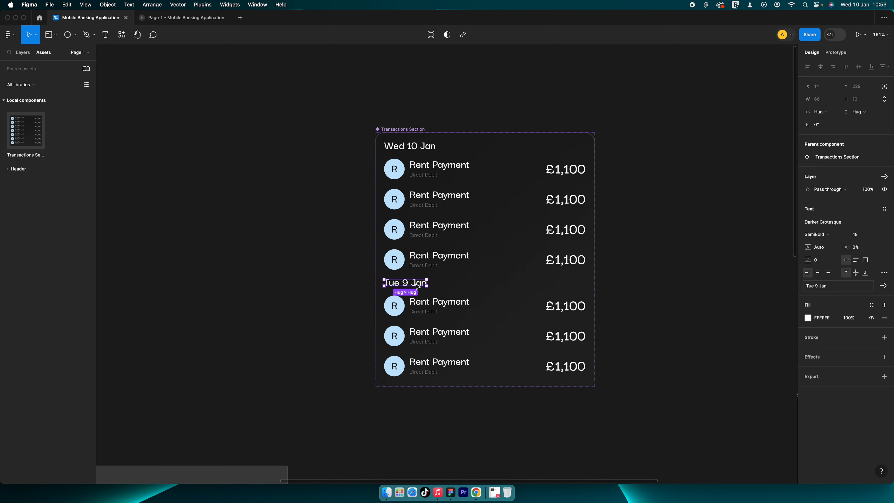
pyautogui.press('super+d')
pyautogui.press('Down')
pyautogui.press('Down')
pyautogui.press('Down')
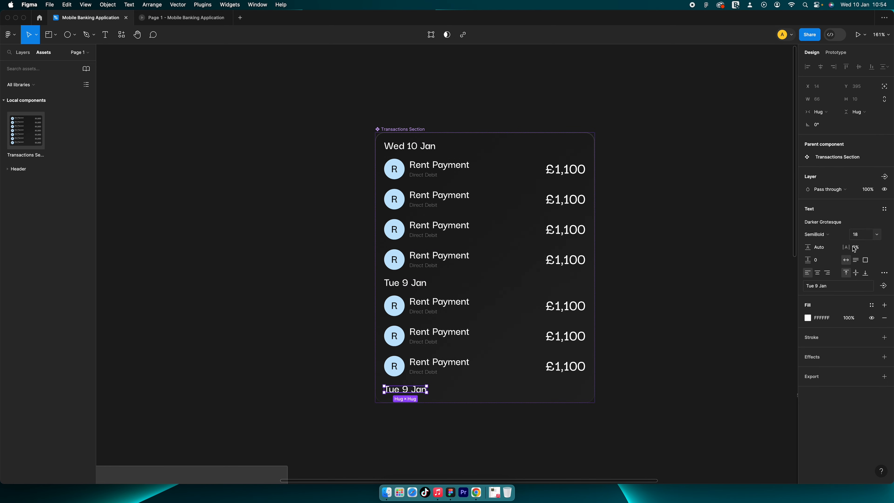
# Center-align the text at the end of the list and make its width fill the container
pyautogui.click(819, 274)
pyautogui.click(818, 112)
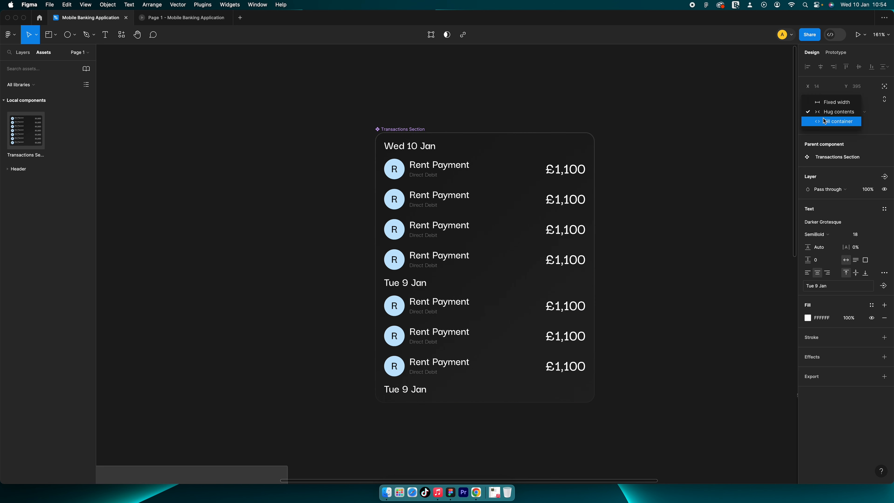
pyautogui.click(827, 122)
# Replace the centered text at the end of the list with "View more"
pyautogui.doubleClick(485, 388)
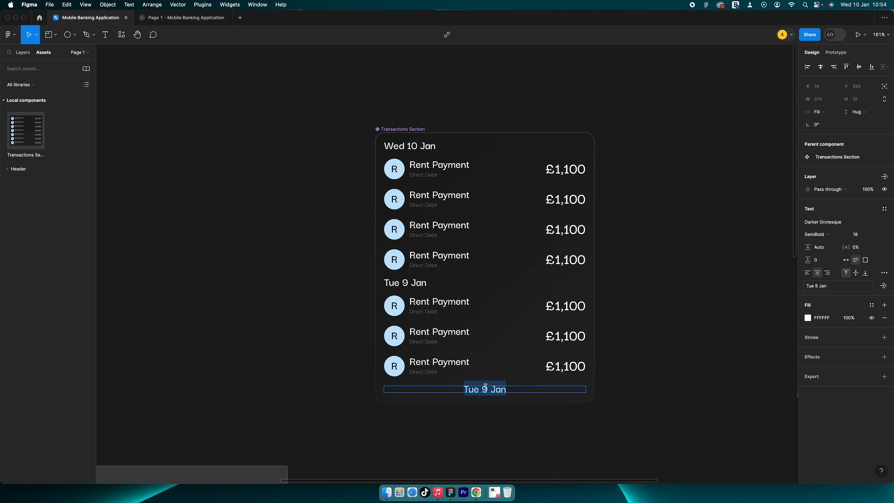
pyautogui.write('View')
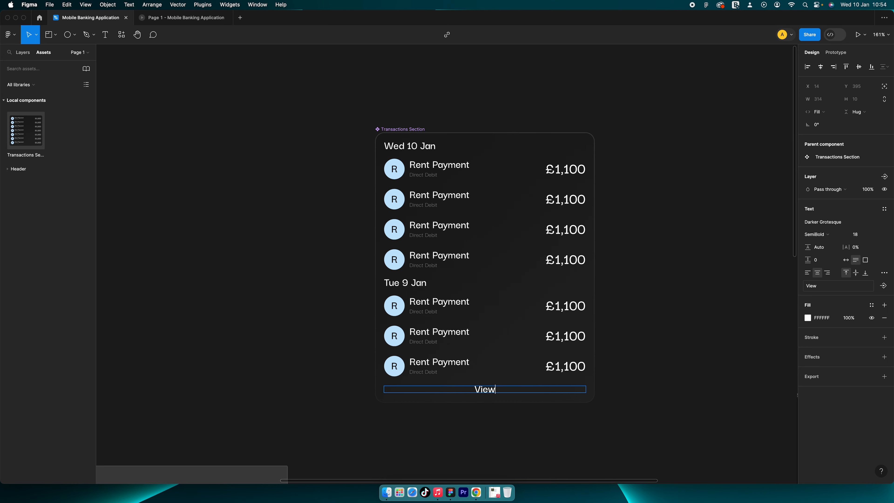
pyautogui.write(' more')
pyautogui.press('Escape')
pyautogui.press('Escape')
# Check how the updated transactions list looks on Screen 1
pyautogui.scroll(-3, 637, 335)
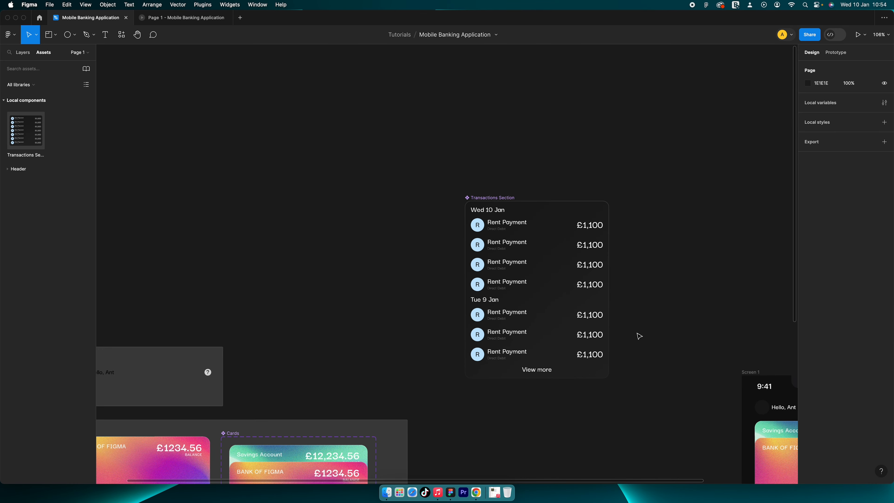
pyautogui.scroll(-10, 630, 351)
pyautogui.hscroll(9, 630, 350)
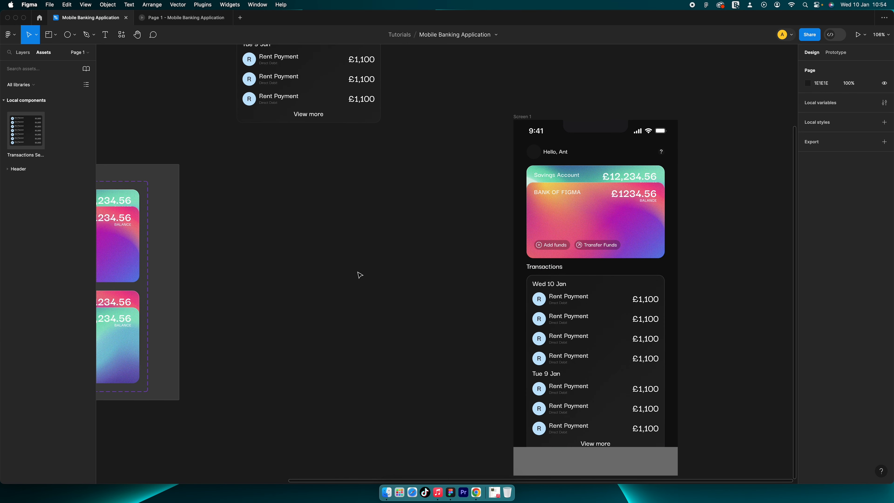
pyautogui.scroll(-3, 445, 270)
pyautogui.scroll(5, 445, 271)
pyautogui.hscroll(-2, 445, 271)
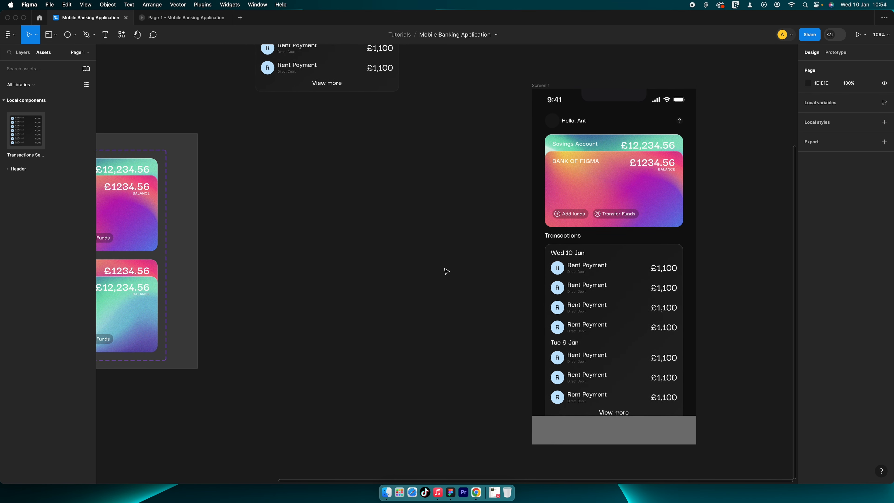
pyautogui.scroll(8, 313, 93)
pyautogui.hscroll(-8, 313, 93)
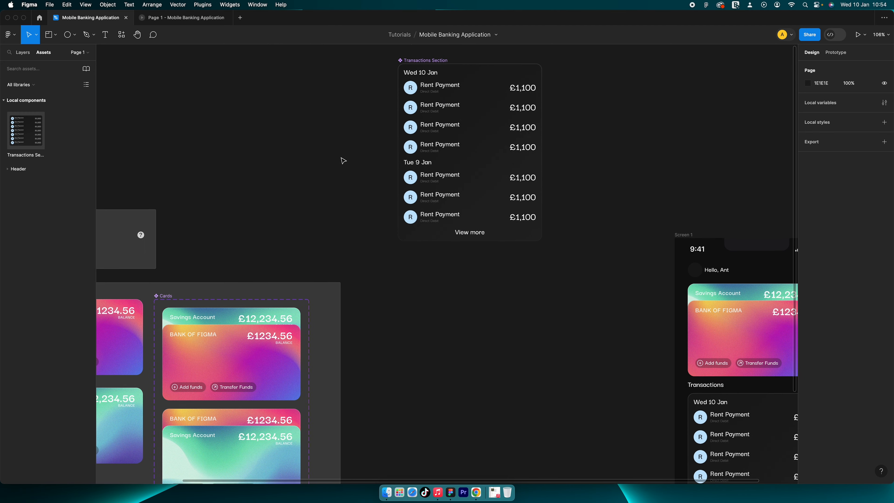
# Add a second variant to Transactions Section and duplicate its "Tue 9 Jan" heading with the three payment rows, placing the copies above "View more"
pyautogui.click(415, 67)
pyautogui.click(426, 36)
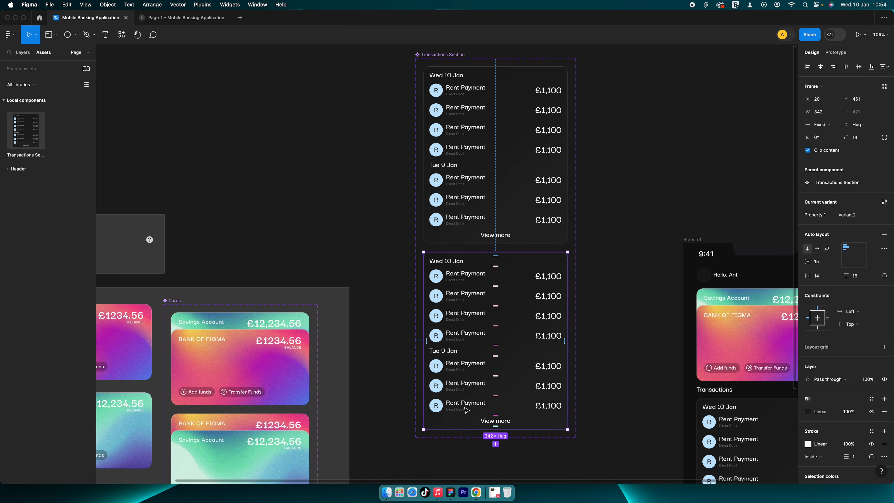
pyautogui.doubleClick(451, 353)
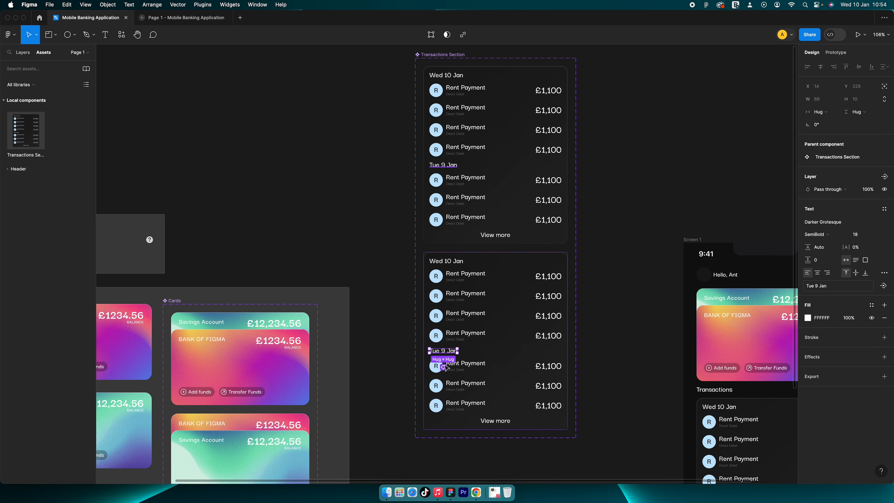
pyautogui.doubleClick(453, 369)
pyautogui.doubleClick(451, 352)
pyautogui.keyDown('shift'); pyautogui.click(464, 369); pyautogui.keyUp('shift')
pyautogui.keyDown('shift'); pyautogui.click(465, 388); pyautogui.keyUp('shift')
pyautogui.keyDown('shift'); pyautogui.click(463, 406); pyautogui.keyUp('shift')
pyautogui.press('super+d')
pyautogui.press('Down')
pyautogui.press('Down')
pyautogui.press('Down')
pyautogui.press('Down')
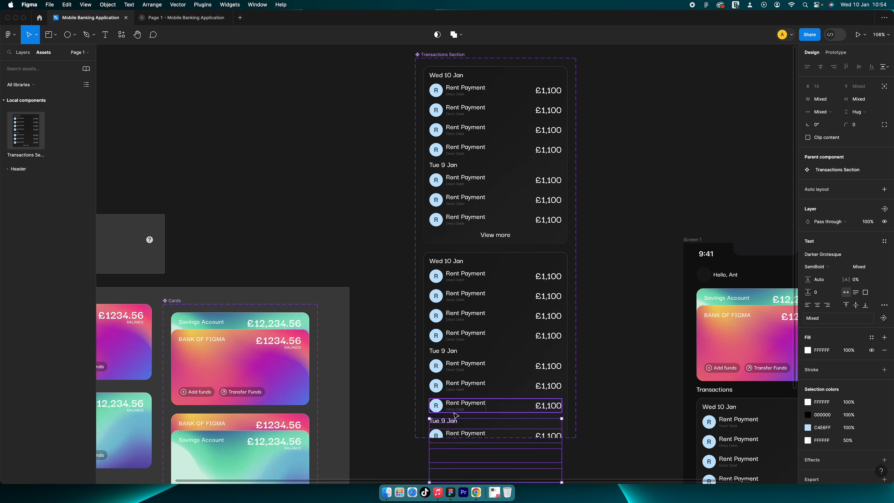
# Change the duplicated date heading in the second variant to "Tue 8 Jan"
pyautogui.click(445, 422)
pyautogui.doubleClick(445, 423)
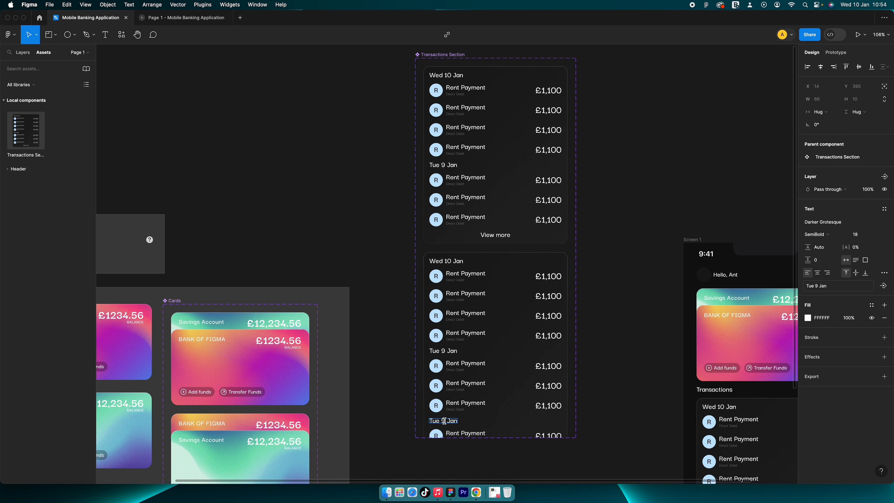
pyautogui.write('8')
pyautogui.press('Escape')
pyautogui.press('Escape')
# Resize the Transactions Section component set to about 1077 high so it encloses the whole second variant
pyautogui.scroll(-4, 473, 237)
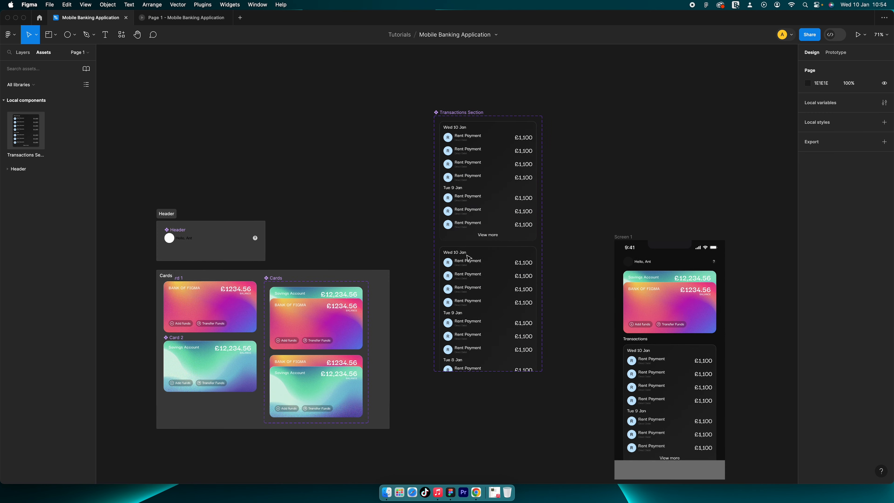
pyautogui.click(469, 255)
pyautogui.click(874, 127)
pyautogui.click(851, 125)
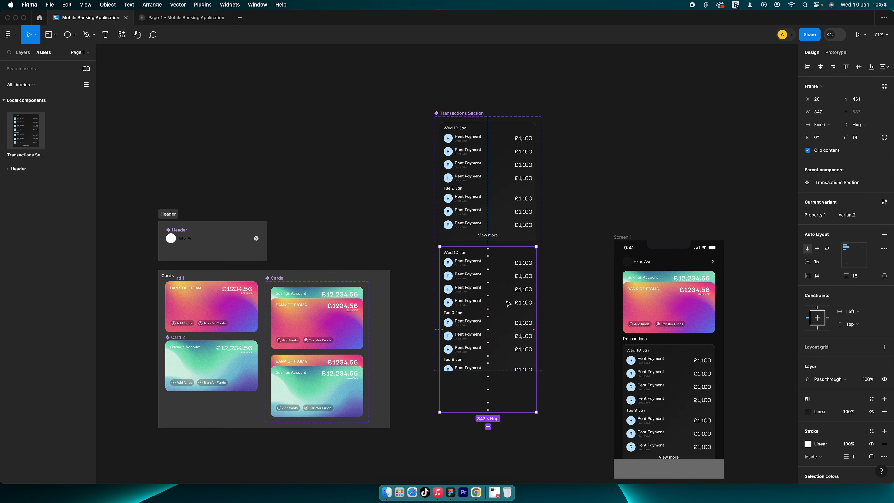
pyautogui.press('Escape')
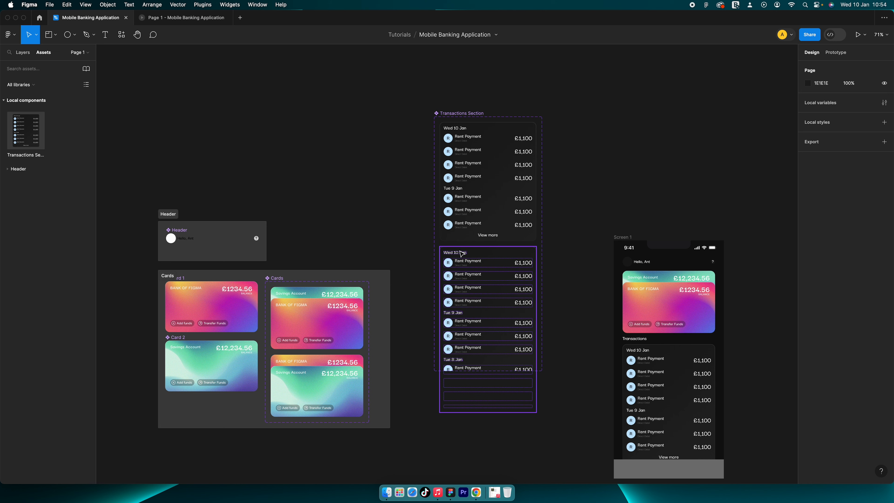
pyautogui.click(466, 113)
pyautogui.moveTo(507, 432); pyautogui.dragTo(509, 420)
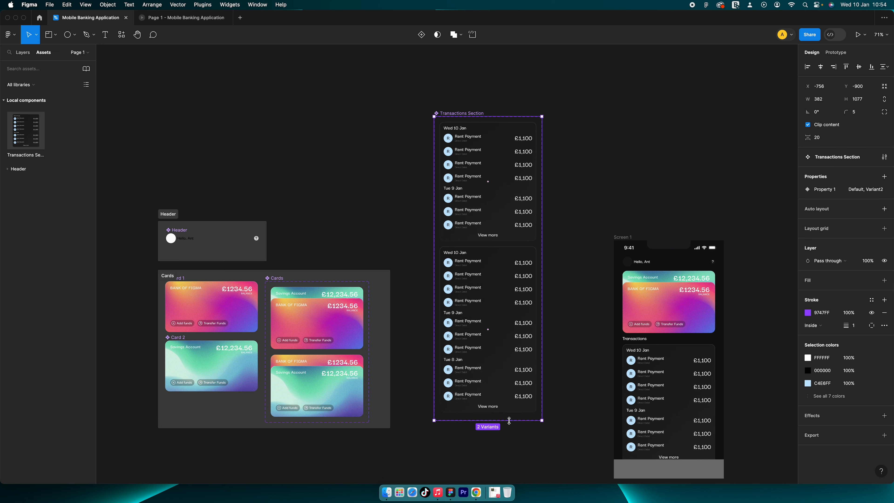
# Change the "View more" text in the second variant to "View less"
pyautogui.doubleClick(492, 407)
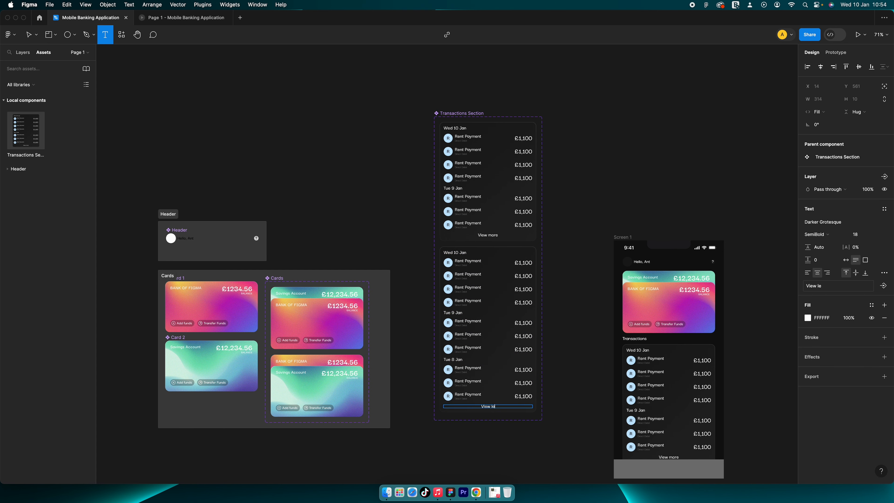
pyautogui.click(578, 340)
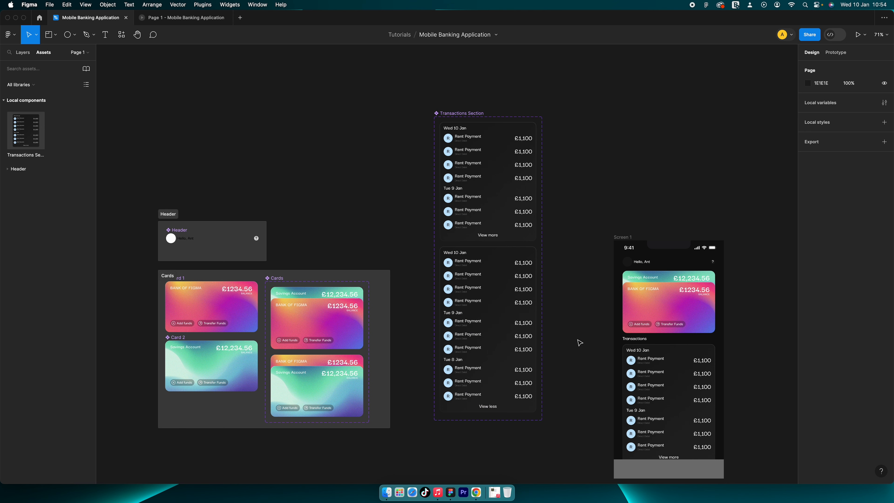
# Move the Transactions Section component set closer to the Cards section
pyautogui.moveTo(459, 114); pyautogui.dragTo(428, 122)
pyautogui.click(537, 225)
pyautogui.scroll(-3, 537, 225)
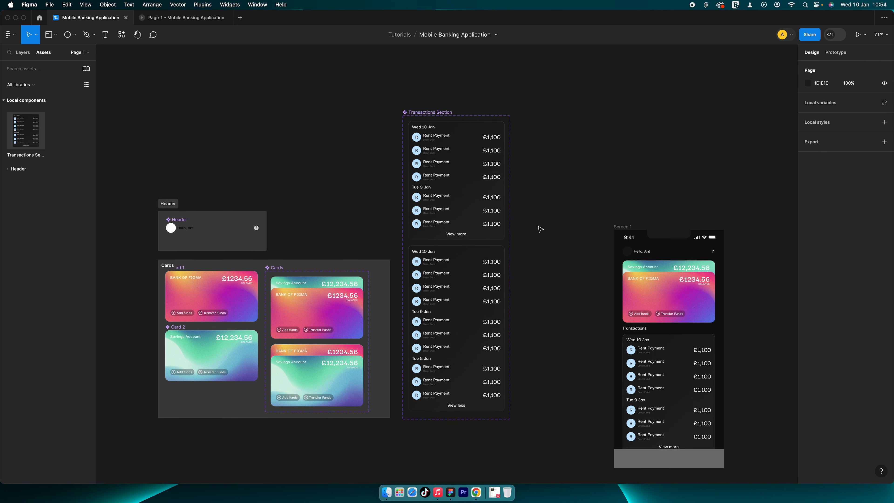
# Link "View more" in the first variant to Variant2 on tap, using Smart animate with Gentle easing at 800 ms
pyautogui.click(837, 52)
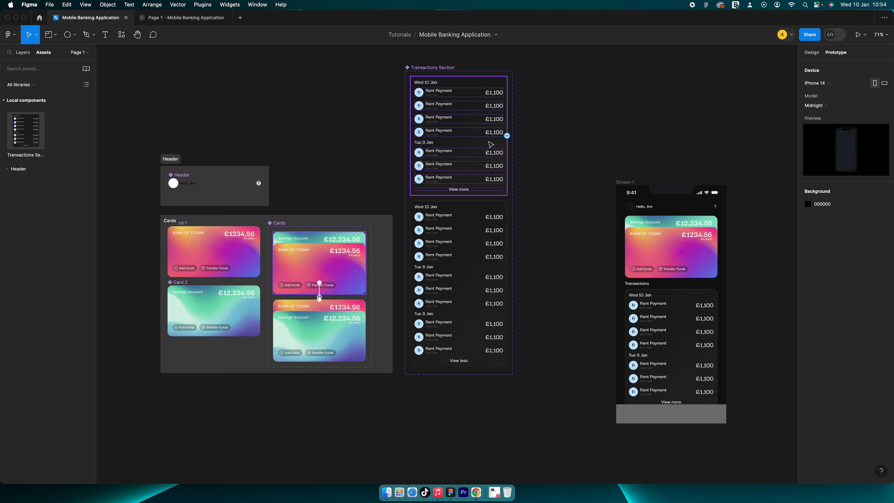
pyautogui.click(459, 192)
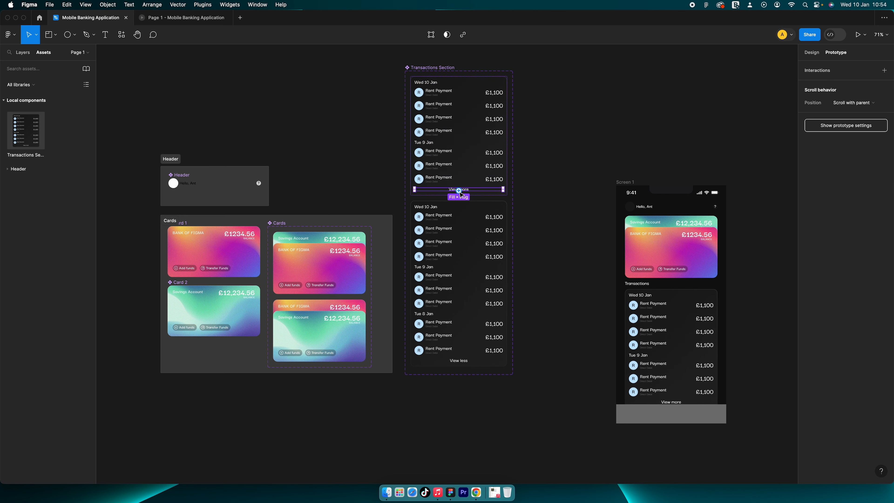
pyautogui.moveTo(460, 231); pyautogui.dragTo(457, 228)
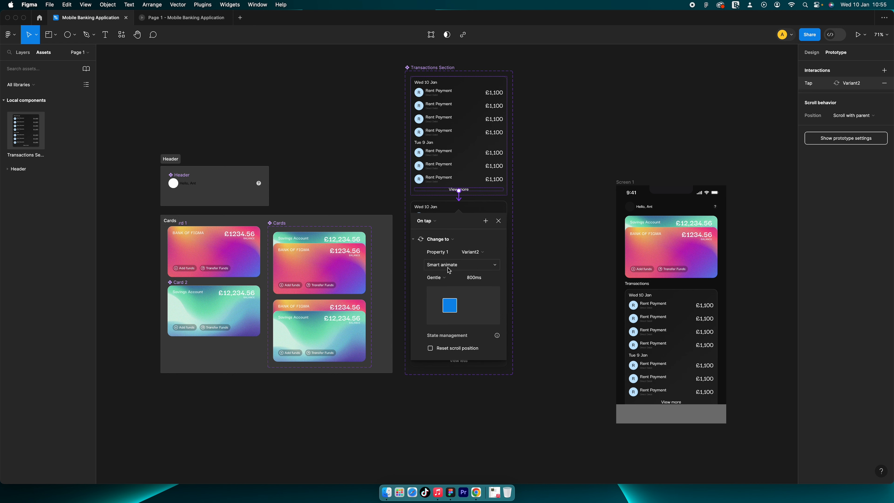
pyautogui.click(546, 310)
# Link "View less" in the second variant back to the Default variant on tap, using Smart animate with Gentle easing at 800 ms
pyautogui.click(461, 361)
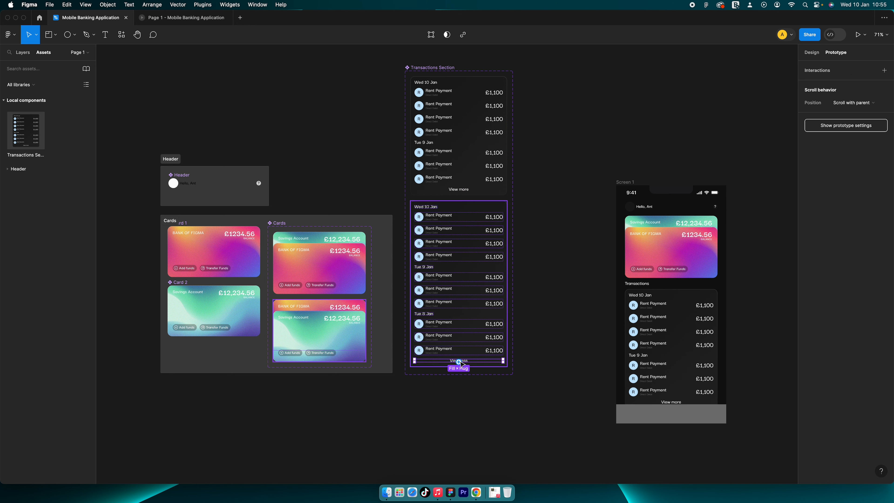
pyautogui.moveTo(461, 361); pyautogui.dragTo(460, 182)
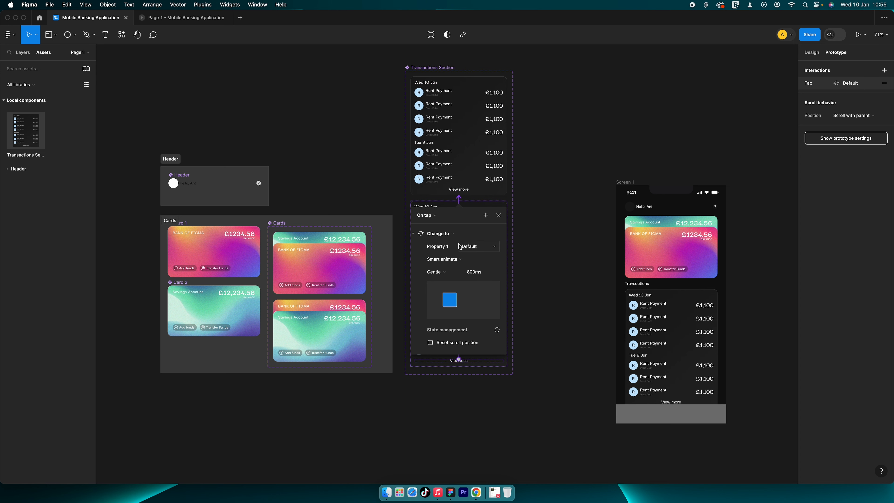
pyautogui.click(433, 217)
pyautogui.click(485, 287)
pyautogui.hscroll(1, 485, 287)
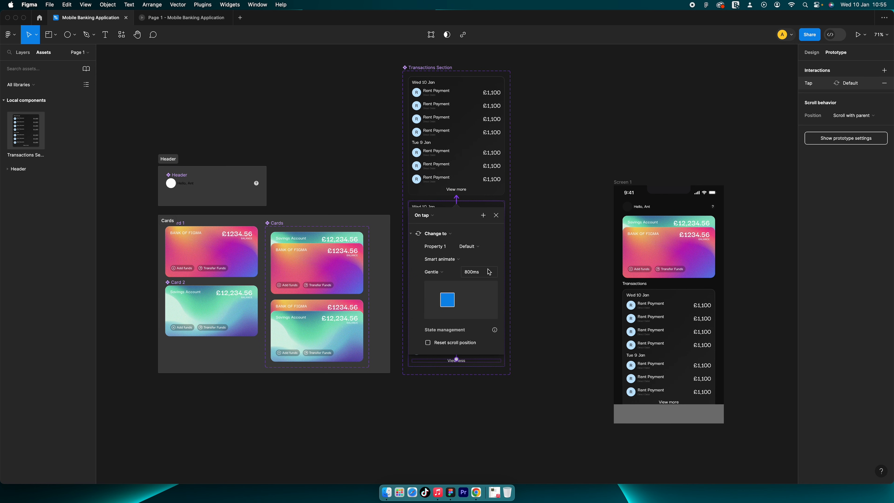
pyautogui.click(562, 225)
# Test "View more" in the prototype preview and return to the Mobile Banking Application design file
pyautogui.hscroll(2, 560, 224)
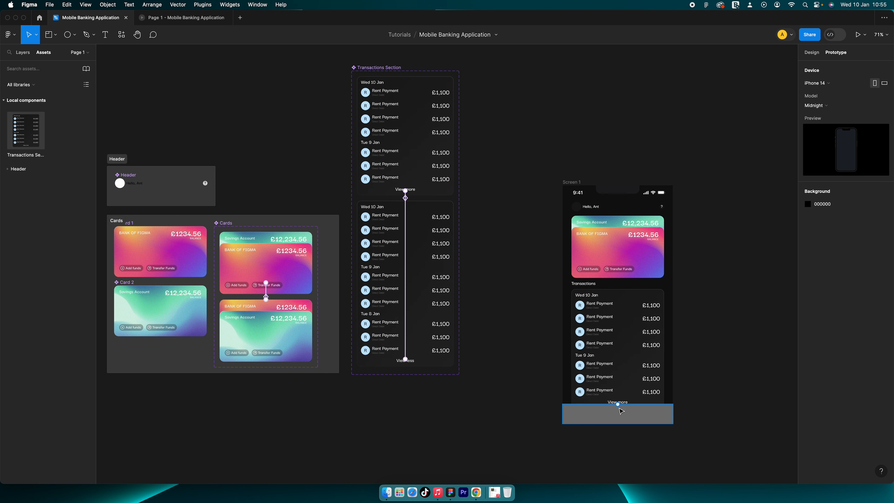
pyautogui.click(197, 17)
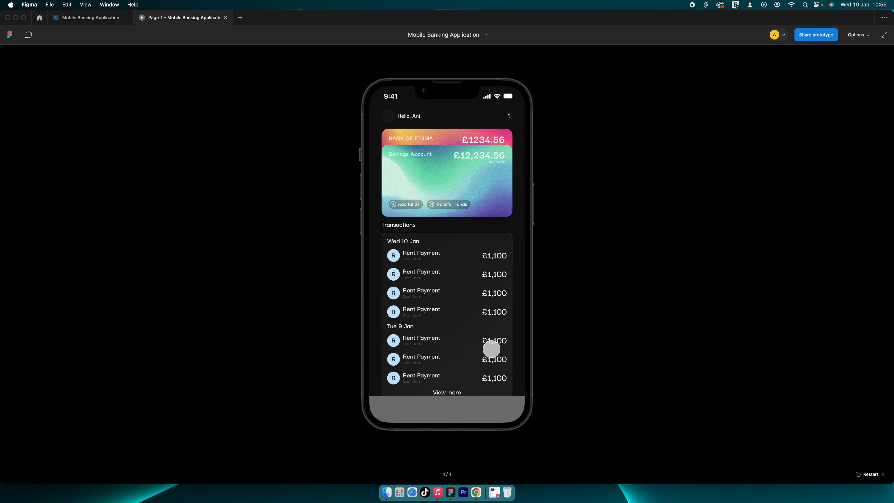
pyautogui.click(454, 389)
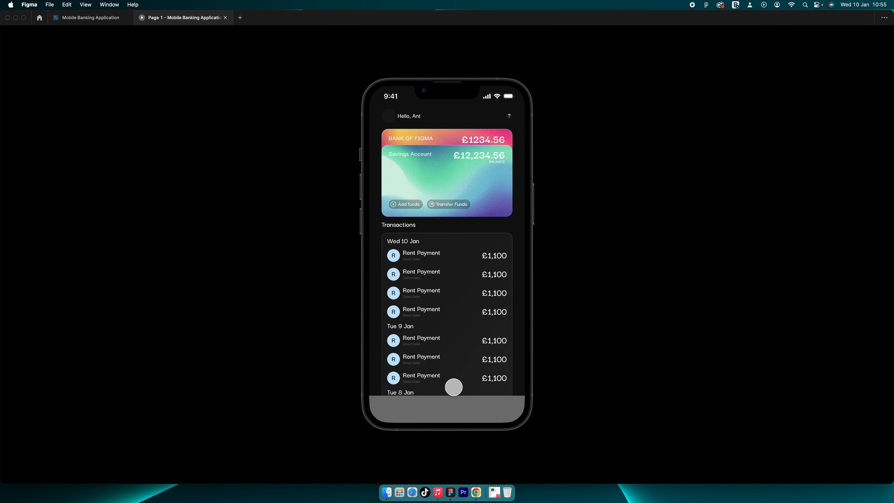
pyautogui.click(88, 18)
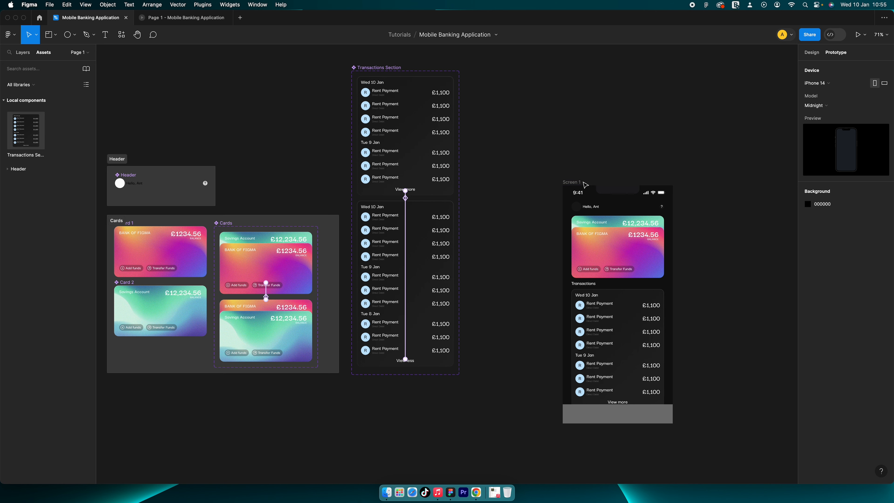
# Try adding auto layout to the Screen 1 frame with its width set to hug contents
pyautogui.click(592, 183)
pyautogui.click(812, 53)
pyautogui.hscroll(3, 739, 92)
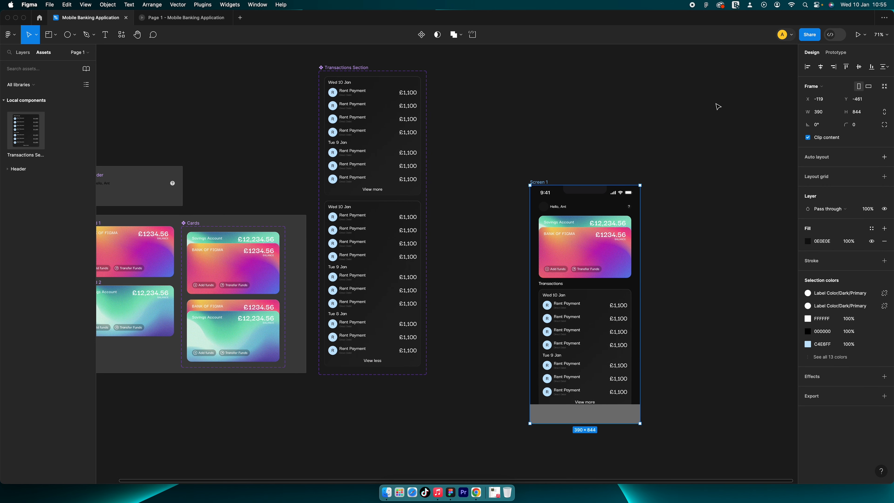
pyautogui.click(885, 157)
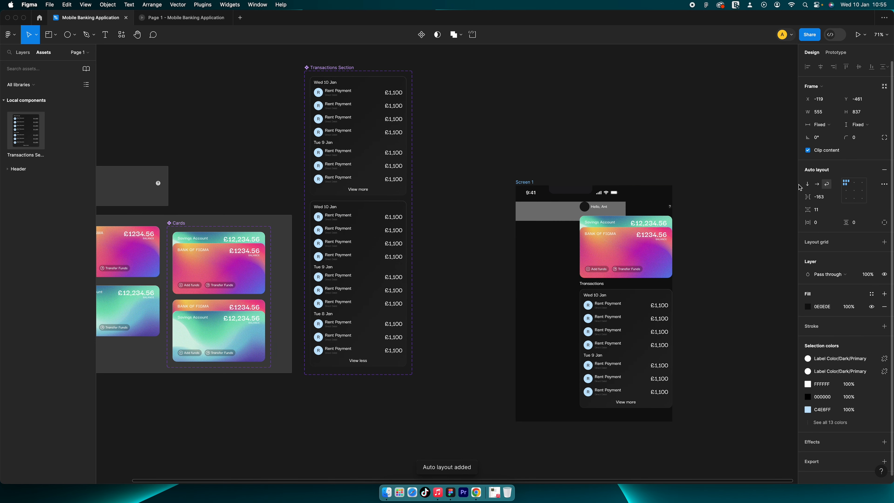
pyautogui.click(834, 127)
pyautogui.click(831, 136)
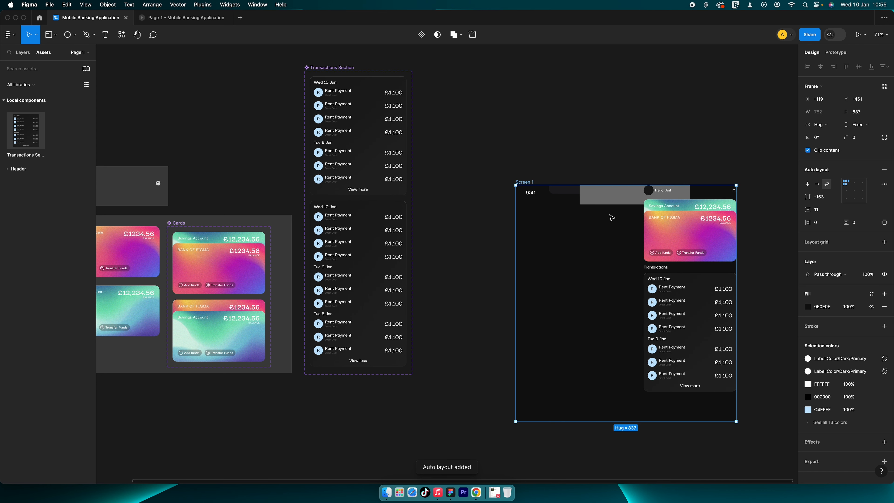
pyautogui.press('super+z')
pyautogui.press('super+z')
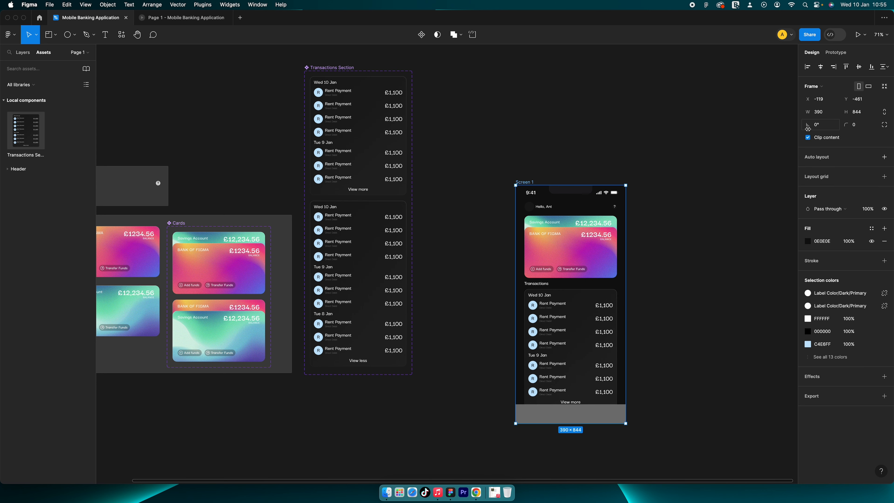
# Add auto layout to Screen 1, set its width to 390 and align its contents to the top center
pyautogui.click(821, 117)
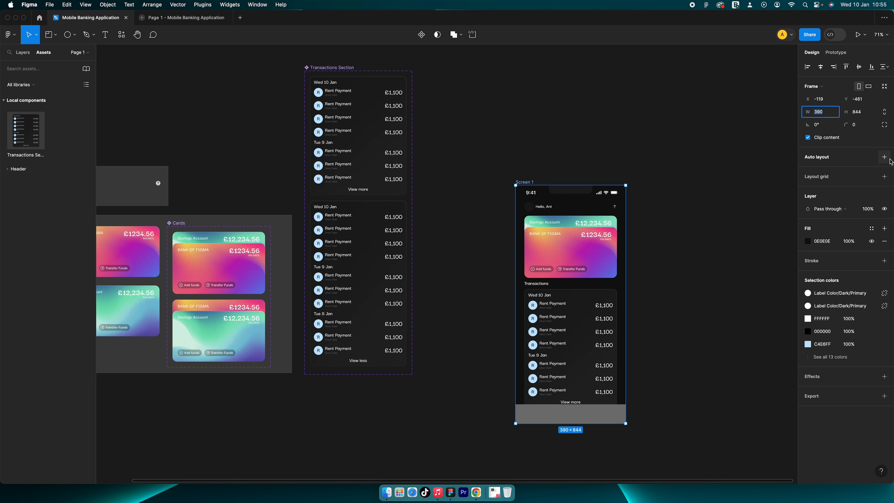
pyautogui.click(886, 158)
pyautogui.click(824, 112)
pyautogui.write('390')
pyautogui.press('Return')
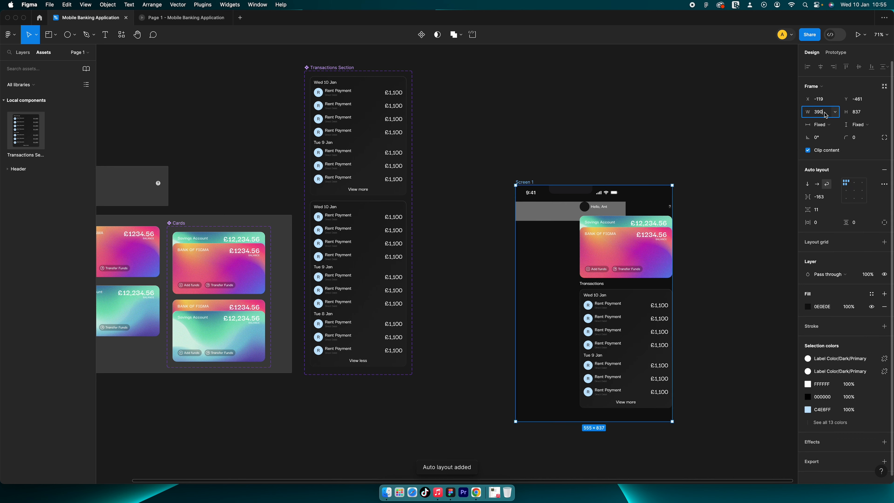
pyautogui.click(855, 191)
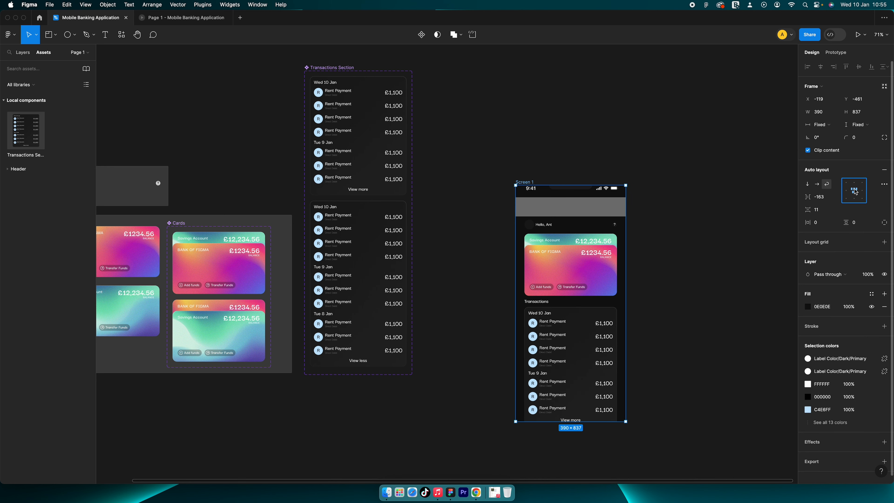
pyautogui.click(855, 183)
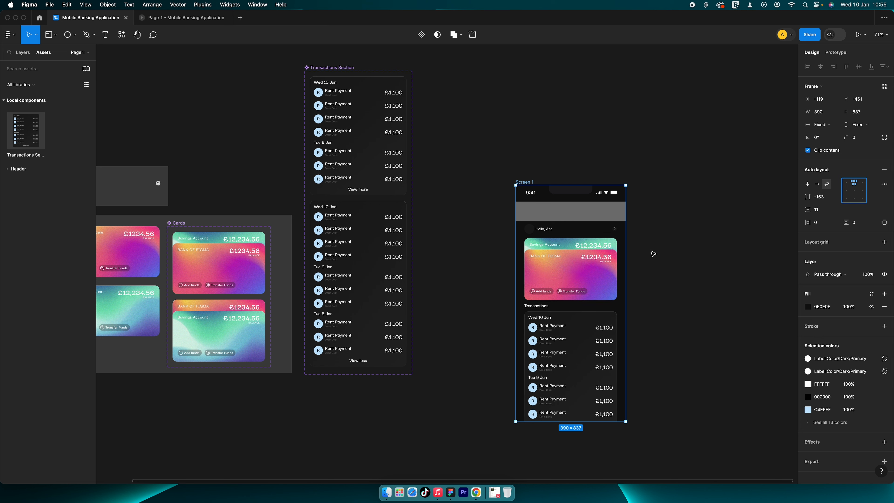
# Make Screen 1's height hug its contents and set its bottom padding to 60
pyautogui.click(680, 319)
pyautogui.click(520, 183)
pyautogui.click(863, 125)
pyautogui.click(861, 136)
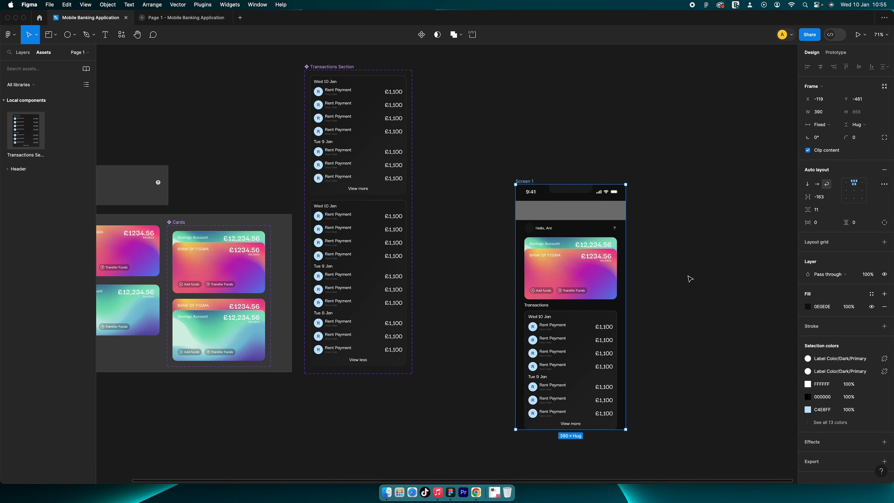
pyautogui.scroll(-3, 689, 277)
pyautogui.click(884, 222)
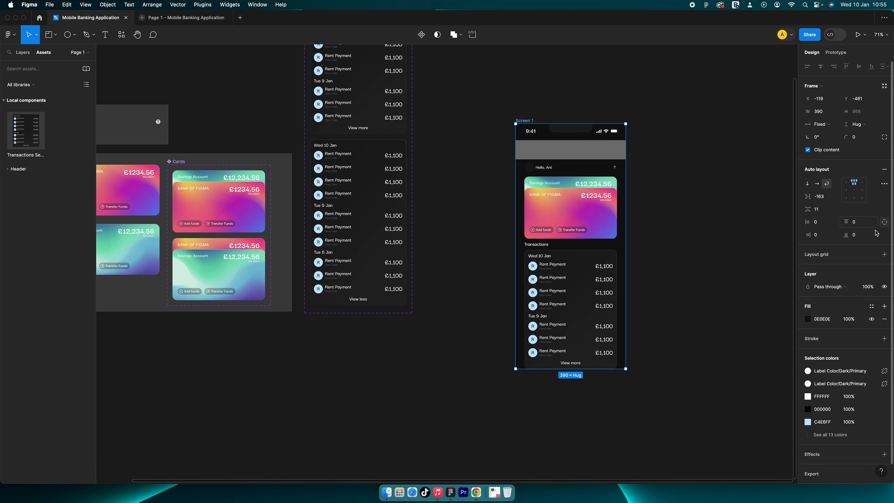
pyautogui.click(862, 235)
pyautogui.write('20')
pyautogui.press('Return')
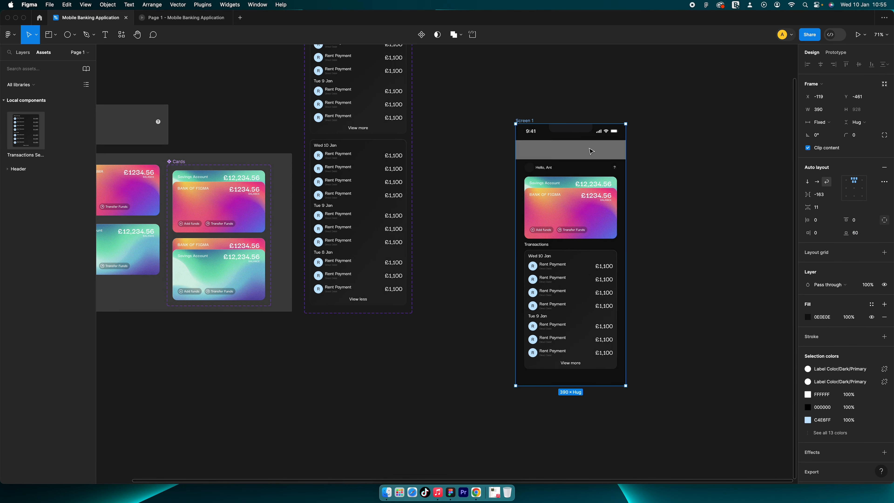
# Move the grey bar below the transactions list in Screen 1 and set its scroll position to Sticky
pyautogui.click(590, 151)
pyautogui.moveTo(591, 156); pyautogui.dragTo(603, 378)
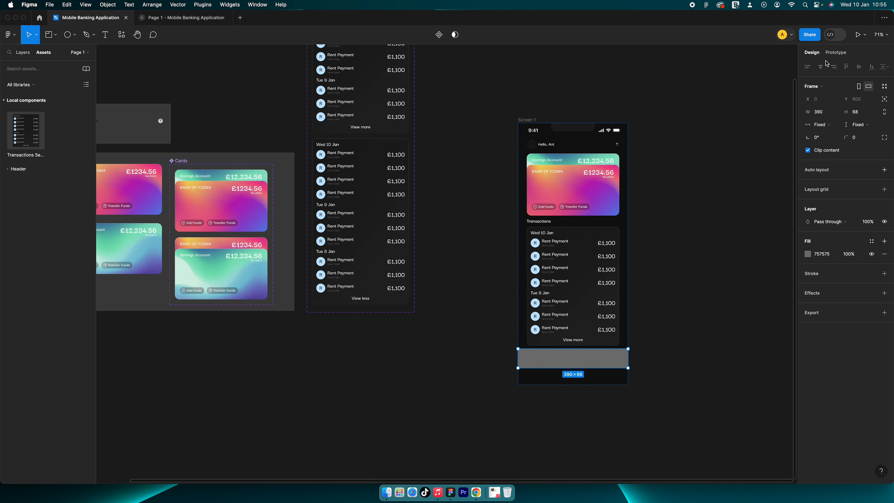
pyautogui.click(835, 53)
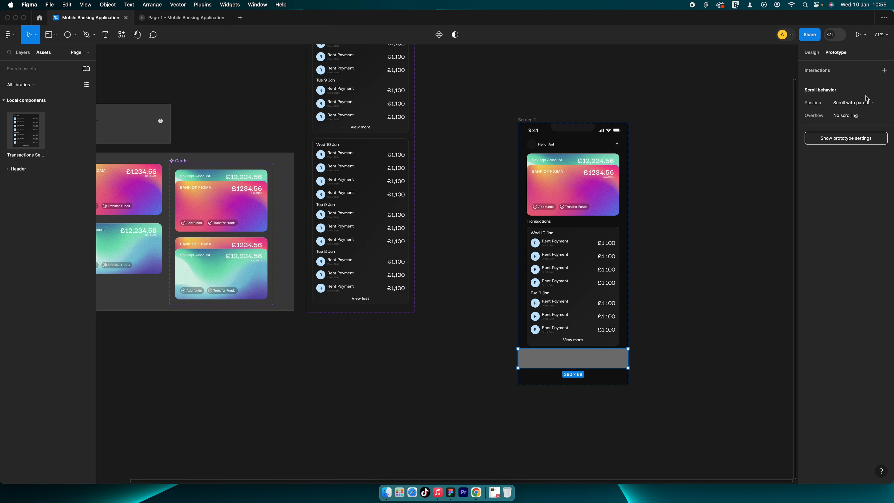
pyautogui.click(885, 71)
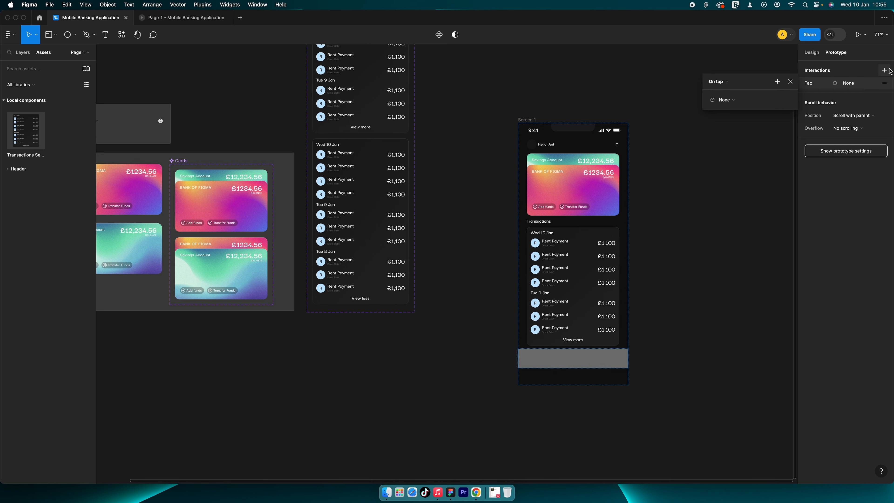
pyautogui.click(726, 103)
pyautogui.click(850, 113)
pyautogui.click(851, 115)
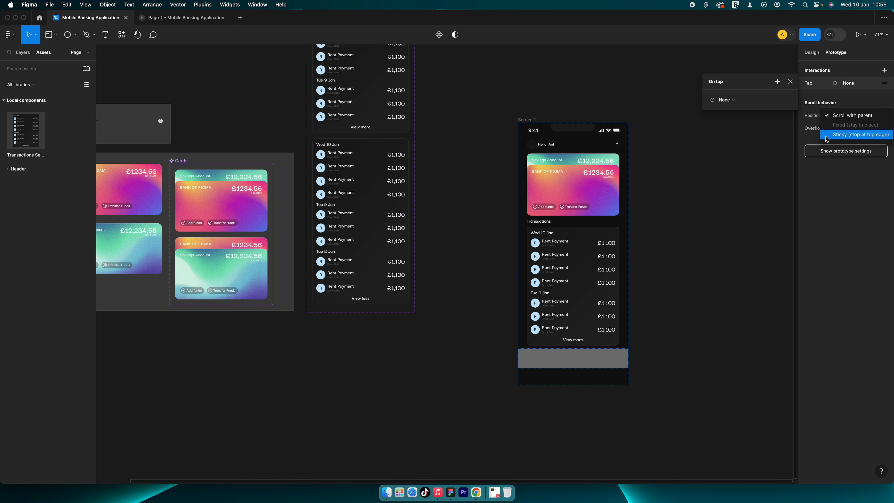
pyautogui.click(839, 137)
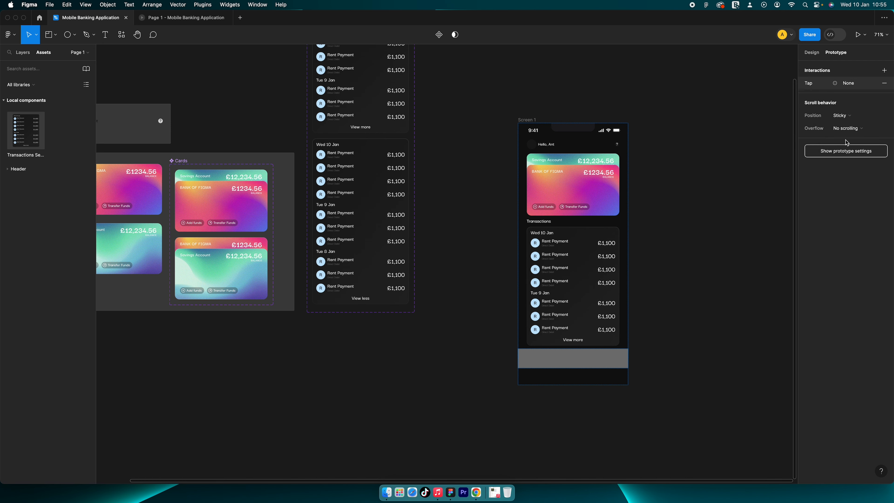
# Present the prototype and test swapping the two bank cards
pyautogui.press('alt+super+Return')
pyautogui.click(482, 140)
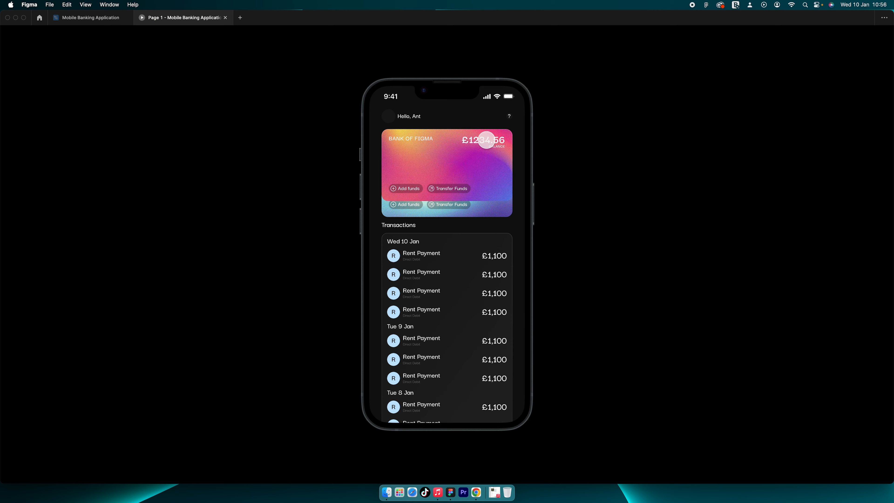
pyautogui.click(479, 144)
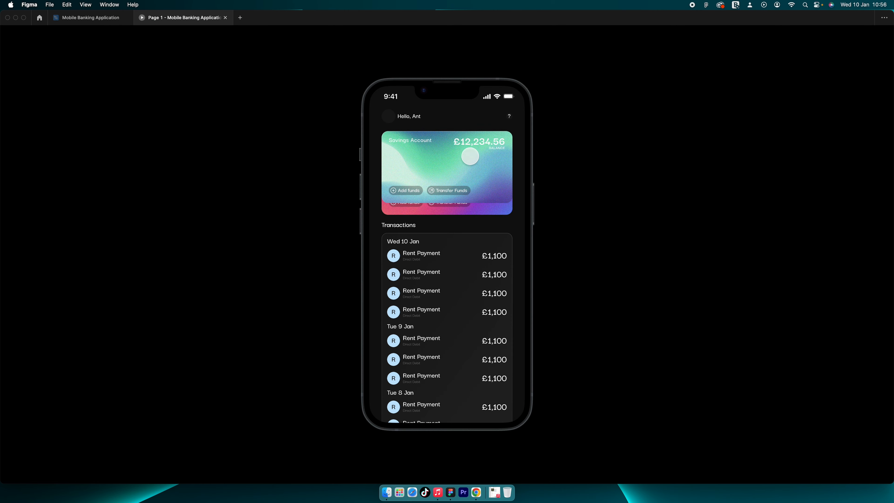
pyautogui.click(471, 151)
pyautogui.click(471, 146)
# Test expanding and collapsing the transactions list several times with "View more" and "View less" in the prototype
pyautogui.scroll(-4, 459, 228)
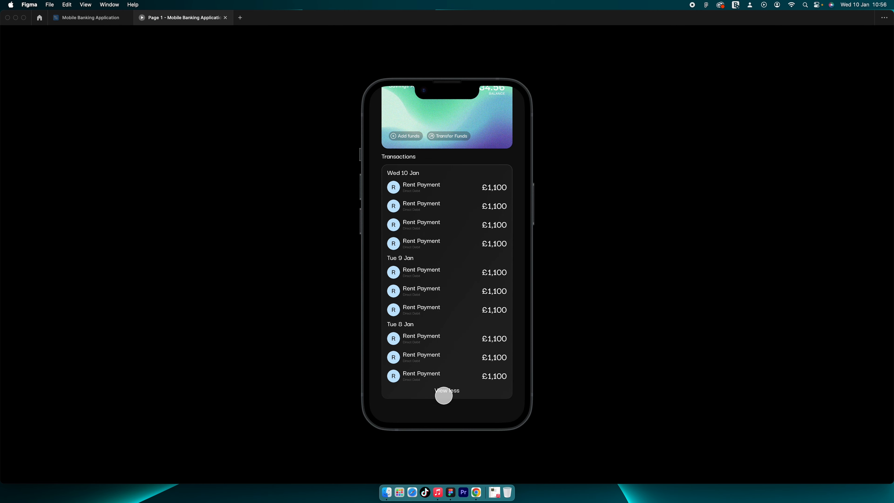
pyautogui.click(447, 391)
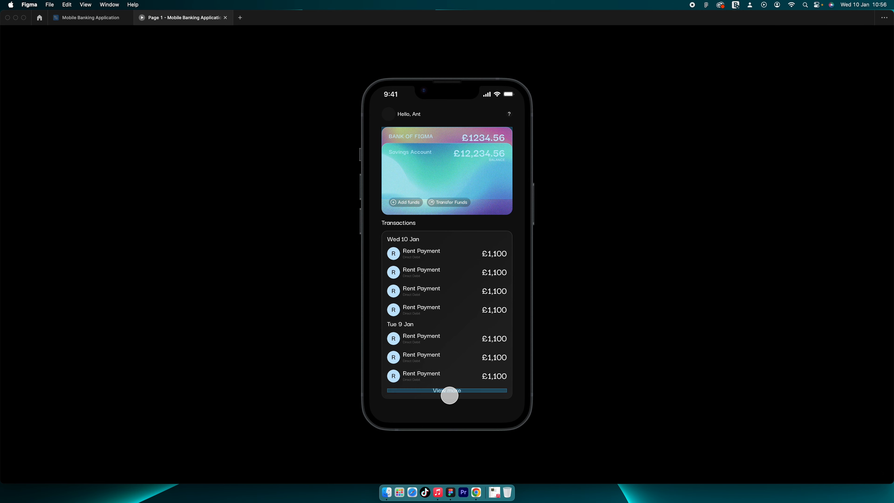
pyautogui.click(449, 392)
pyautogui.scroll(-5, 451, 391)
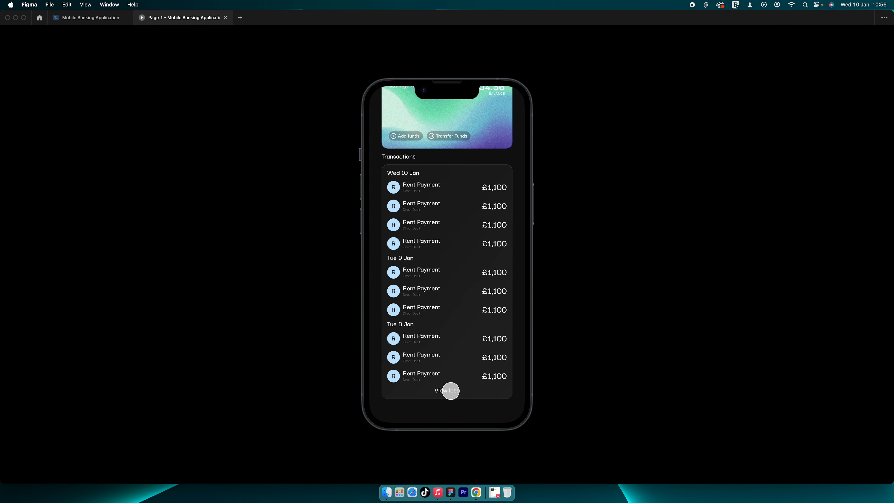
pyautogui.click(449, 391)
pyautogui.click(446, 390)
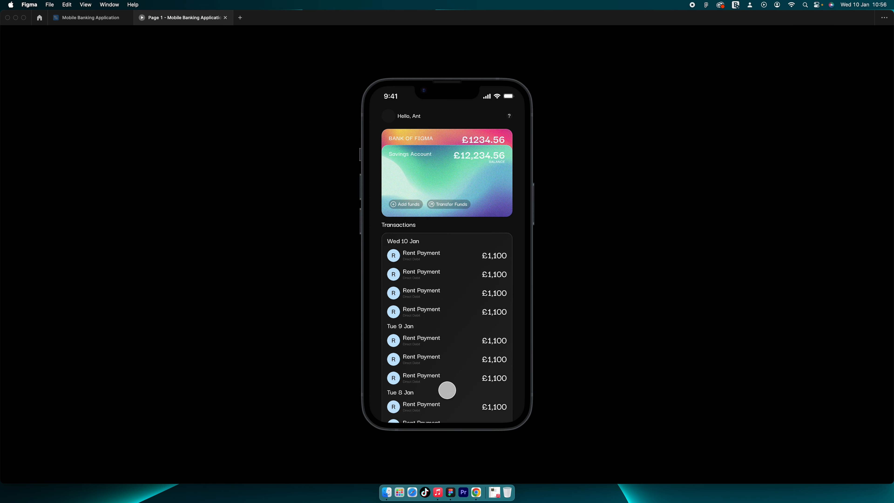
pyautogui.scroll(-5, 456, 398)
pyautogui.click(454, 392)
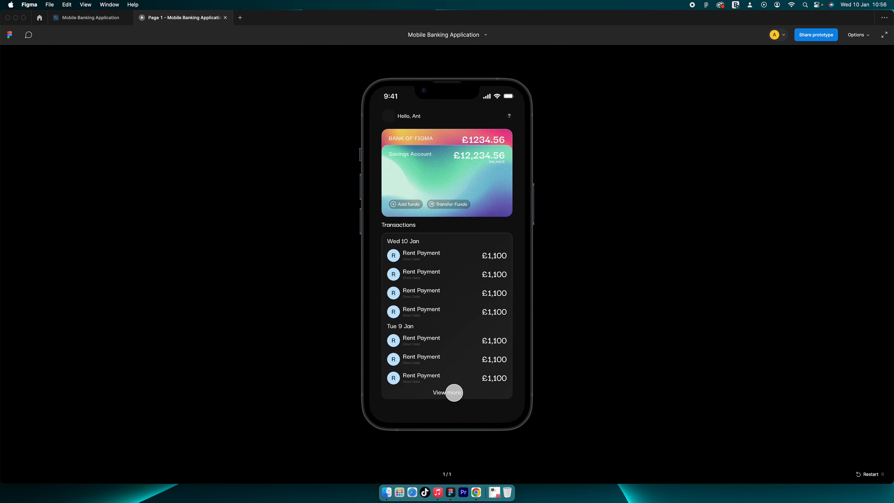
pyautogui.click(454, 392)
pyautogui.scroll(-3, 449, 356)
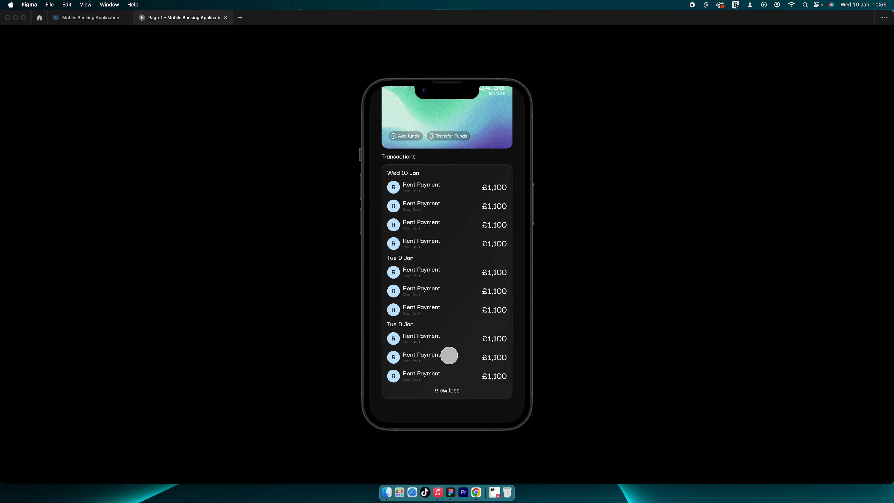
pyautogui.click(440, 388)
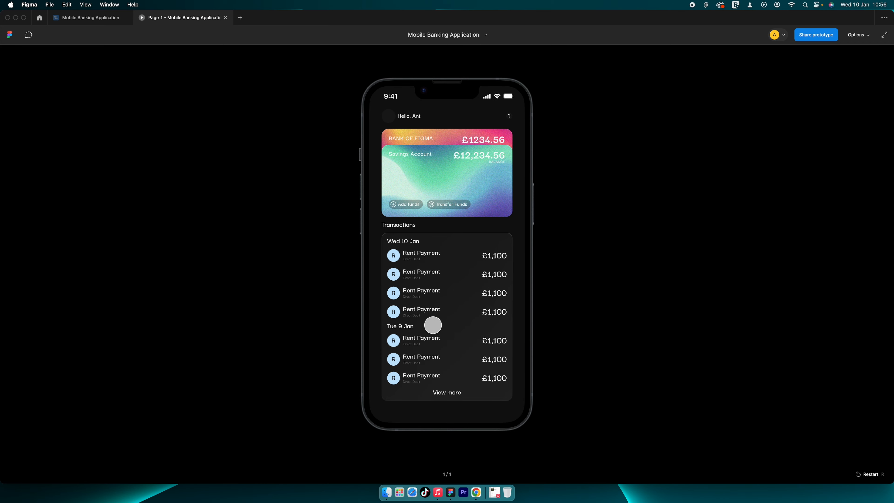
# Review the Mobile Banking Application design and prototype alongside the Banking App design in the Untitled file
pyautogui.click(69, 20)
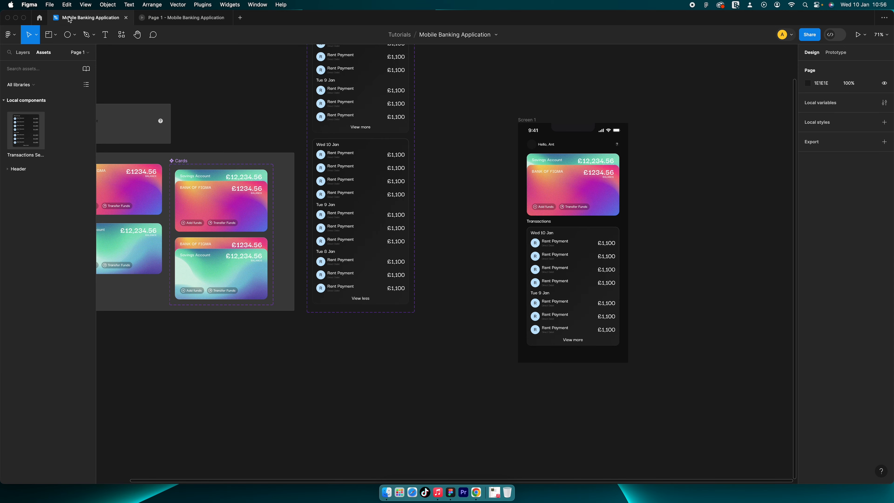
pyautogui.scroll(3, 476, 147)
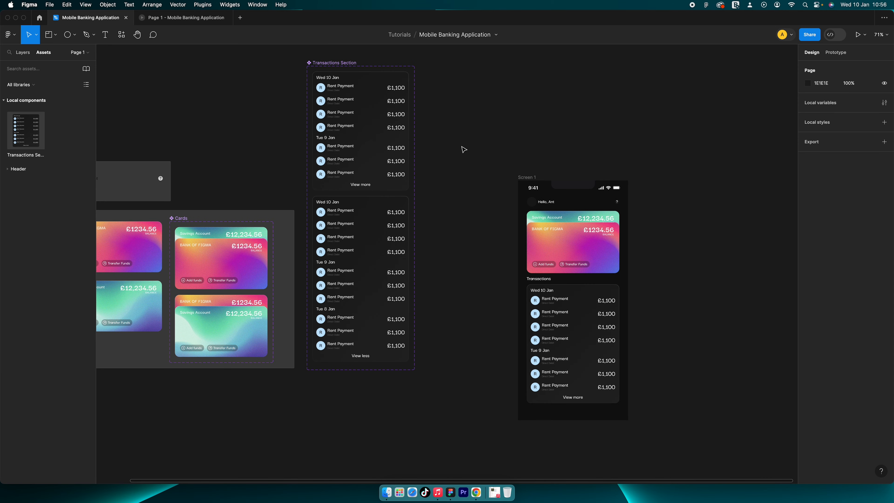
pyautogui.hscroll(-2, 469, 173)
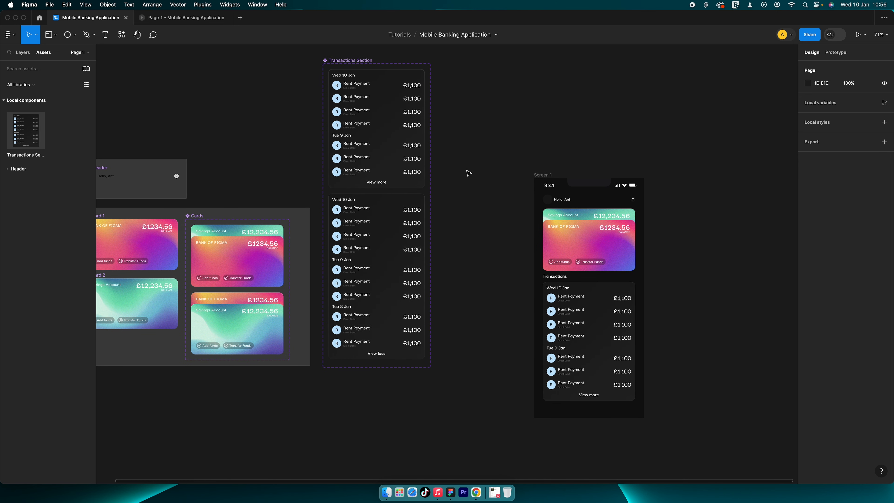
pyautogui.click(161, 19)
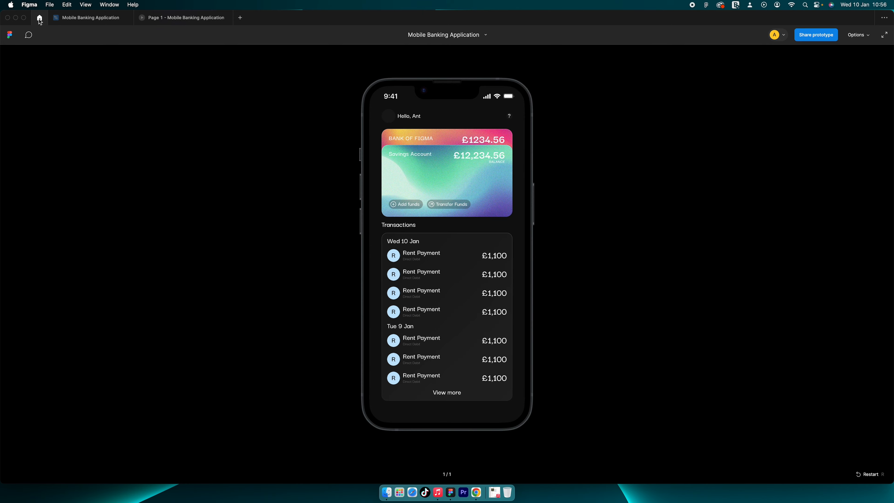
pyautogui.press('super+n')
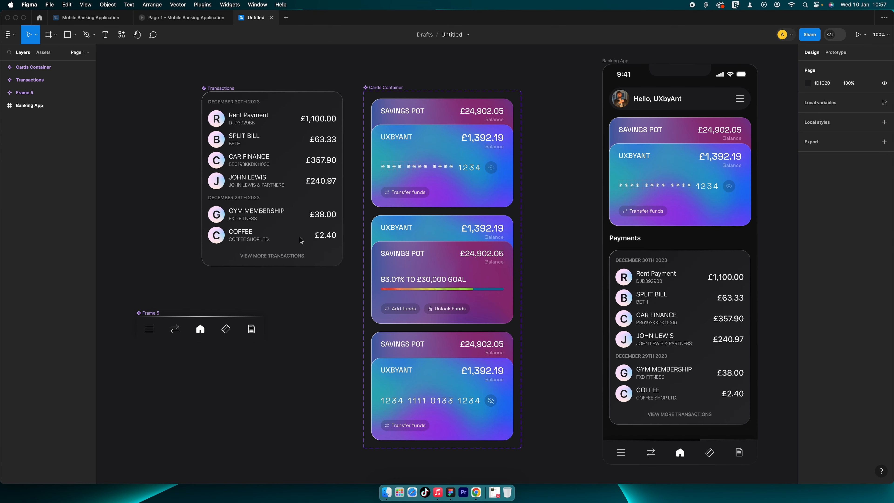
pyautogui.click(92, 18)
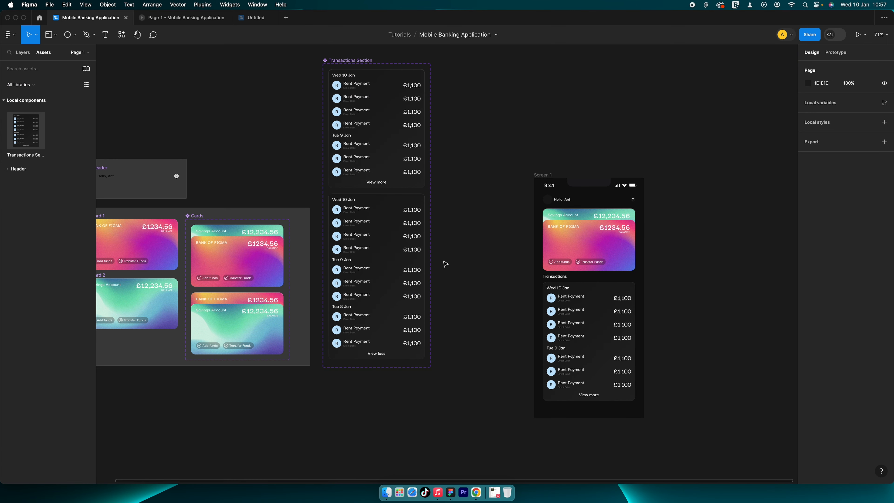
# Paste the icon navigation bar into Screen 1 and fit it along the screen's bottom edge at a width of 390
pyautogui.click(543, 175)
pyautogui.press('super+v')
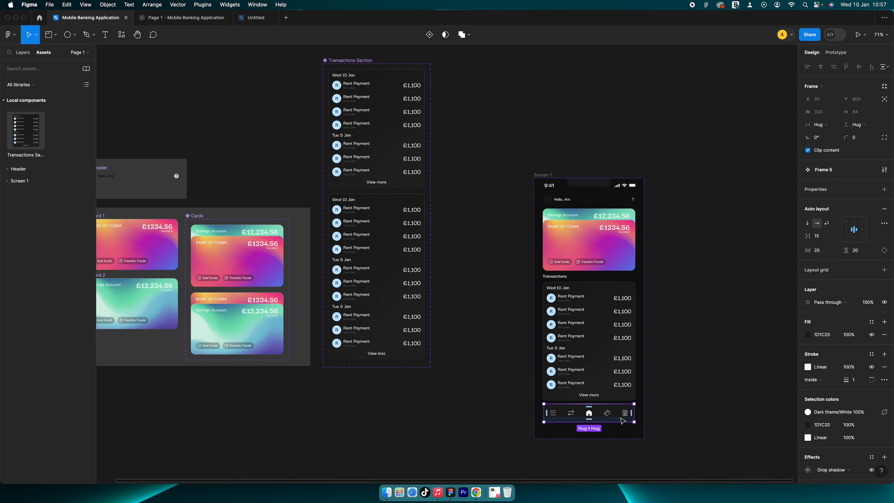
pyautogui.moveTo(623, 329); pyautogui.dragTo(625, 328)
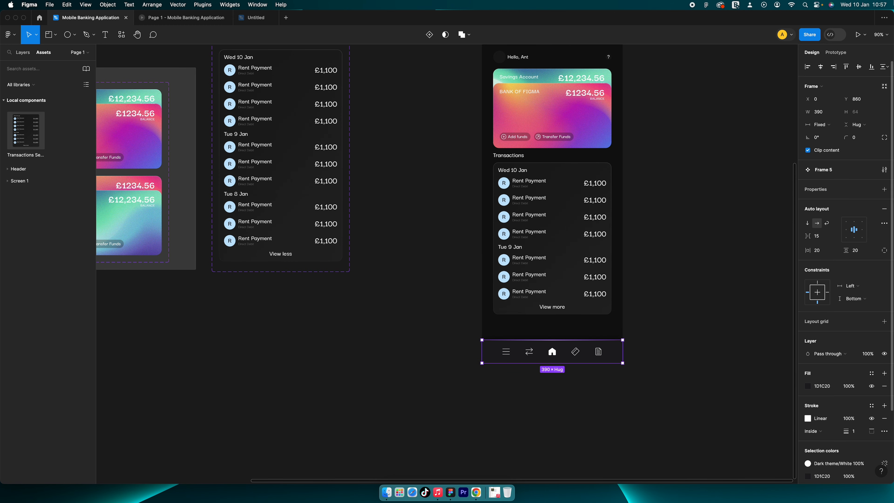
# Set the navigation bar's scroll position to Sticky
pyautogui.click(836, 52)
pyautogui.click(858, 102)
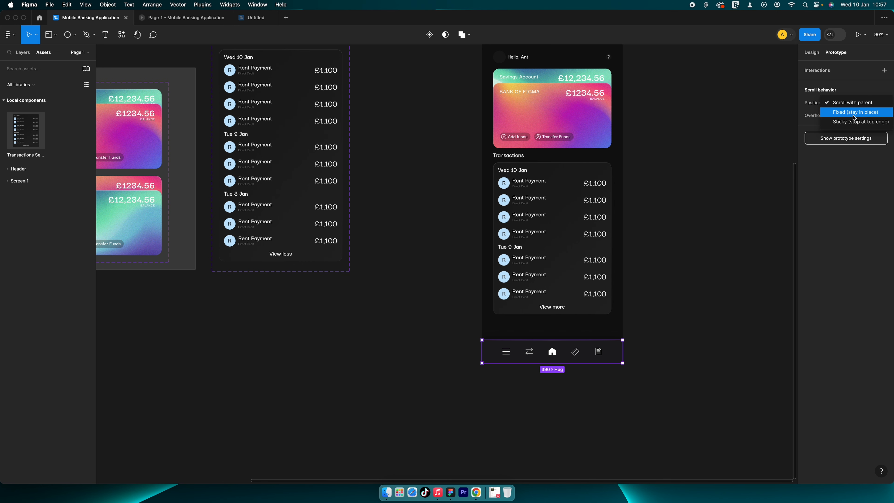
pyautogui.click(853, 112)
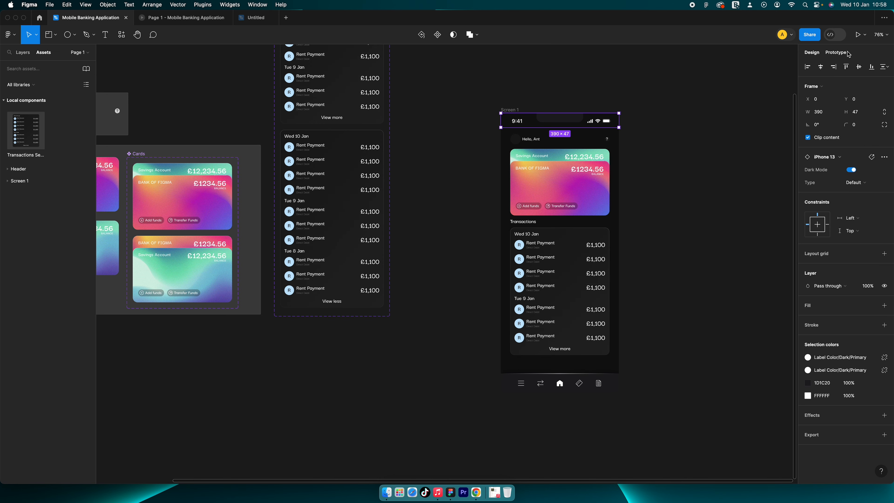
# Set the scroll position of Screen 1's status bar to Fixed (stay in place)
pyautogui.click(847, 53)
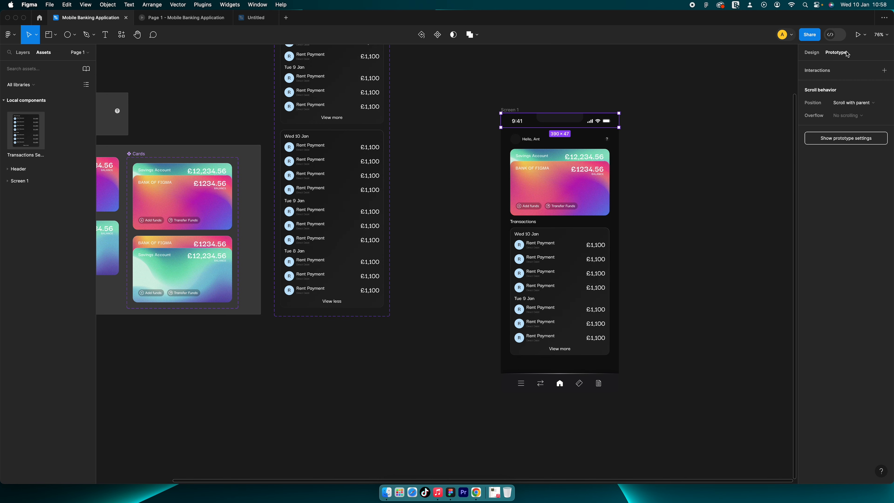
pyautogui.click(839, 106)
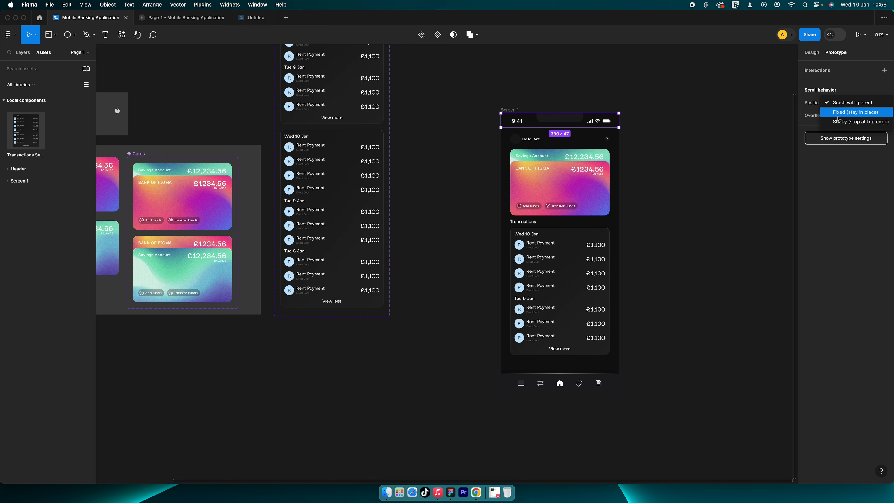
pyautogui.click(838, 115)
pyautogui.click(845, 104)
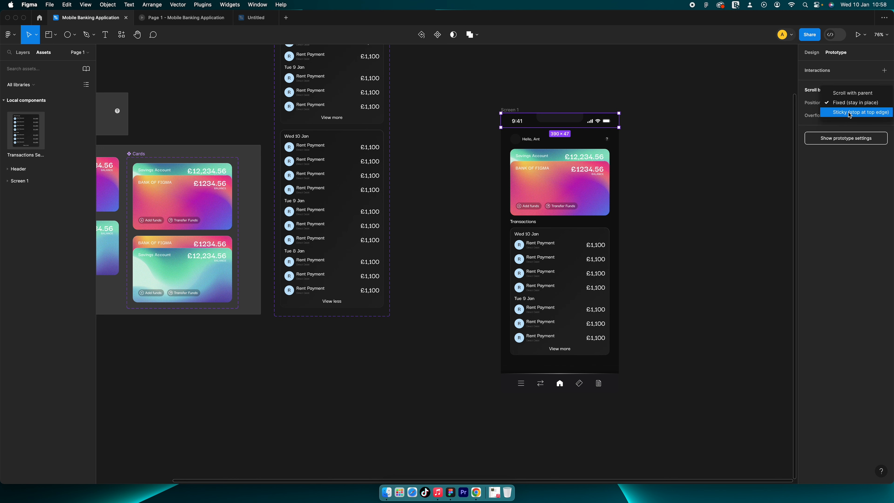
pyautogui.click(850, 113)
pyautogui.click(846, 102)
pyautogui.click(852, 92)
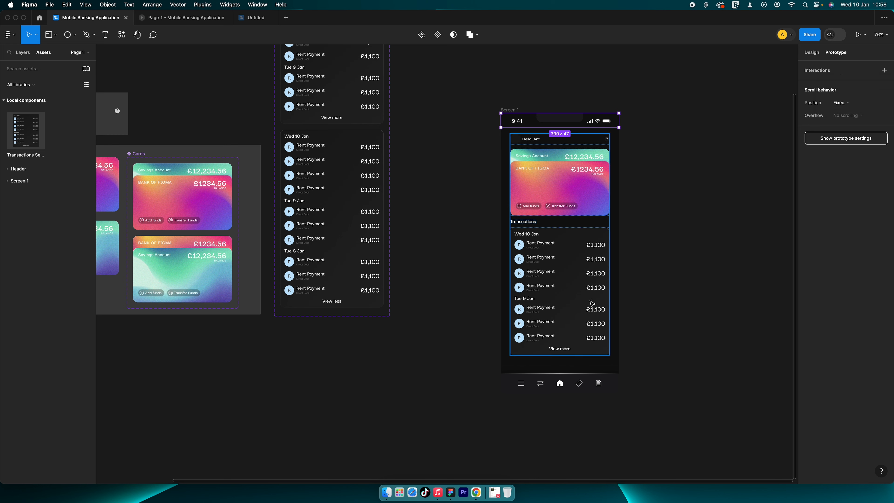
# Lengthen Screen 1 to a height of 1435 and try aligning the navigation bar to its bottom edge
pyautogui.click(595, 375)
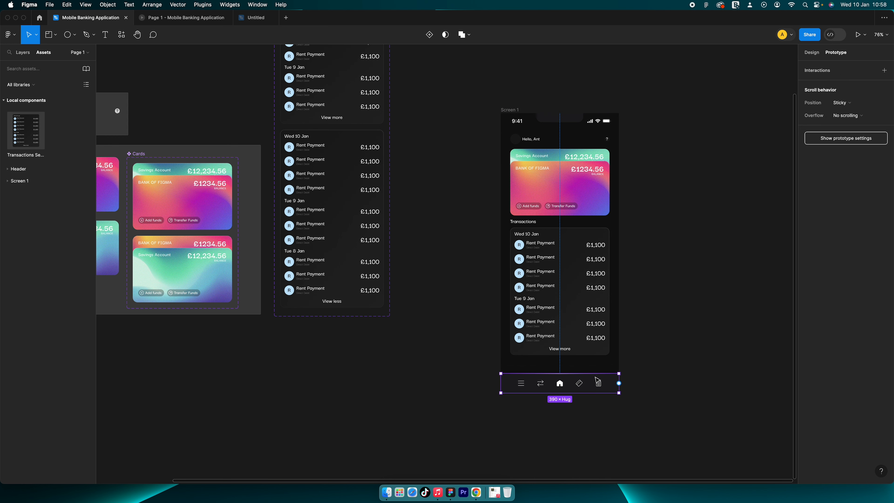
pyautogui.click(514, 108)
pyautogui.moveTo(605, 393); pyautogui.dragTo(613, 480)
pyautogui.click(574, 327)
pyautogui.click(812, 52)
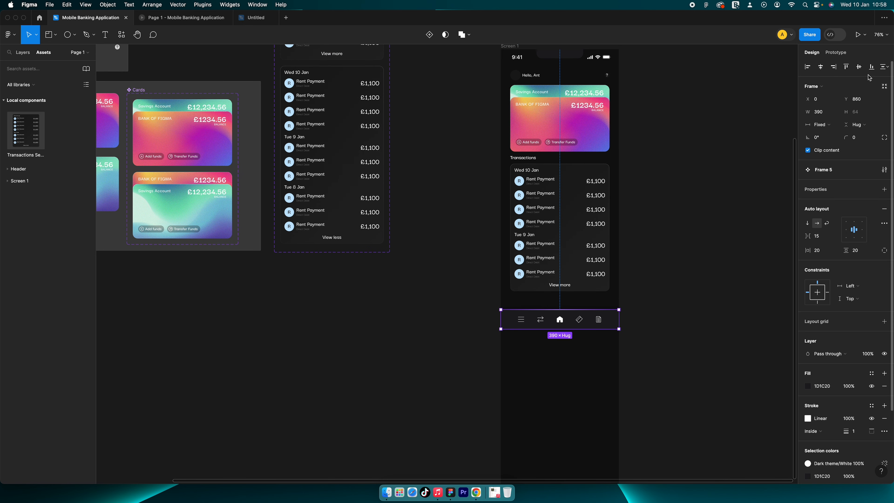
pyautogui.click(872, 67)
pyautogui.scroll(-3, 560, 422)
pyautogui.press('super+z')
pyautogui.press('super+z')
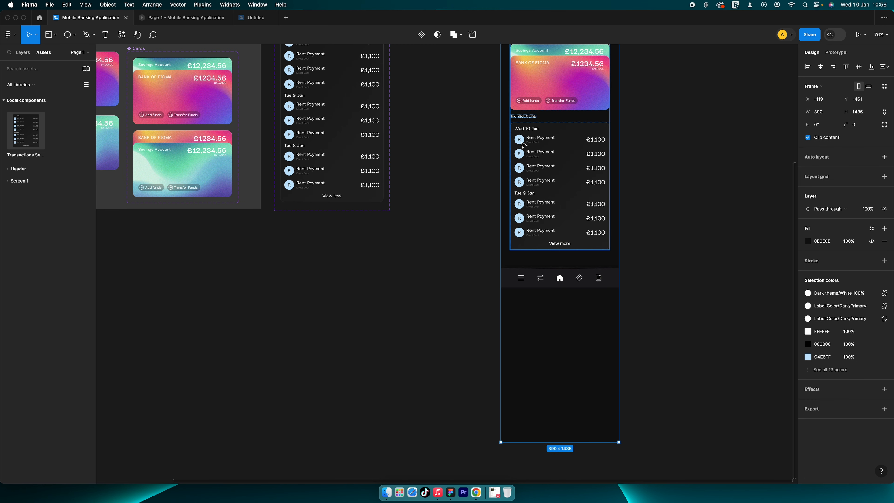
# Shorten Screen 1 while leaving room below the transactions list, and align the navigation bar to the frame's bottom edge
pyautogui.scroll(-5, 547, 169)
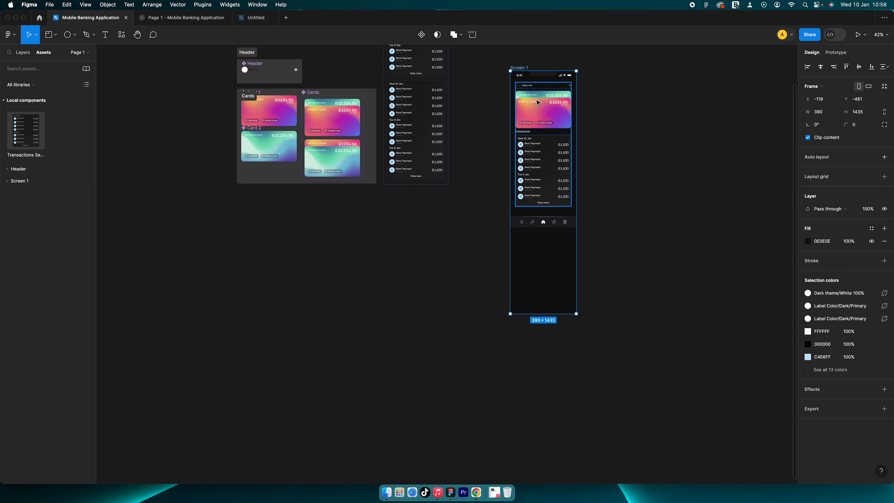
pyautogui.moveTo(548, 313); pyautogui.dragTo(548, 269)
pyautogui.click(566, 216)
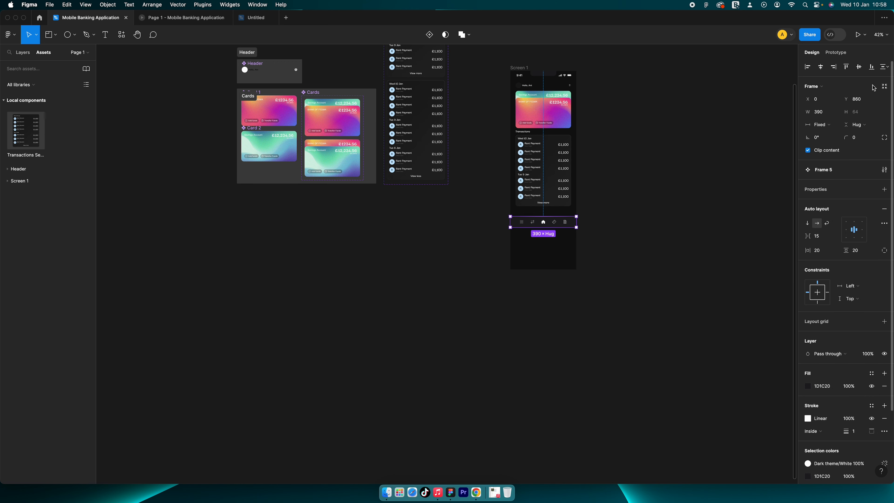
pyautogui.click(872, 67)
pyautogui.click(613, 162)
pyautogui.scroll(3, 598, 163)
pyautogui.scroll(3, 583, 163)
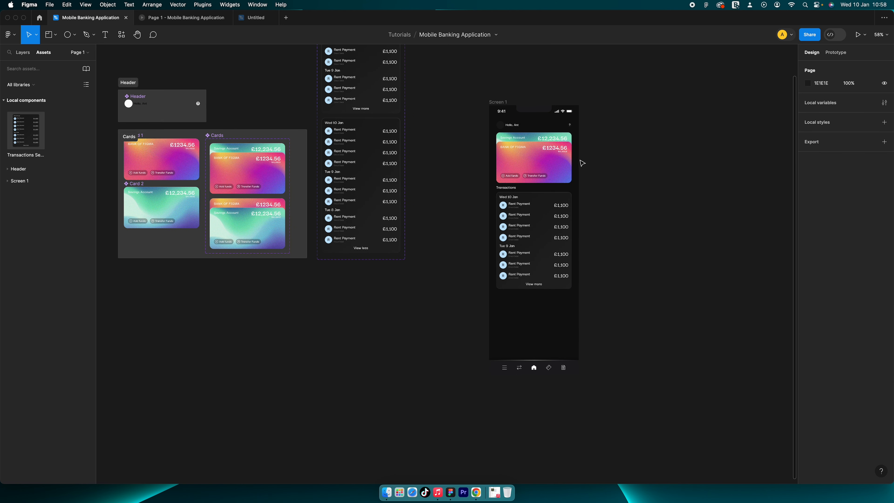
# Scroll the prototype and expand the transactions list to test how the navigation bar behaves
pyautogui.click(187, 17)
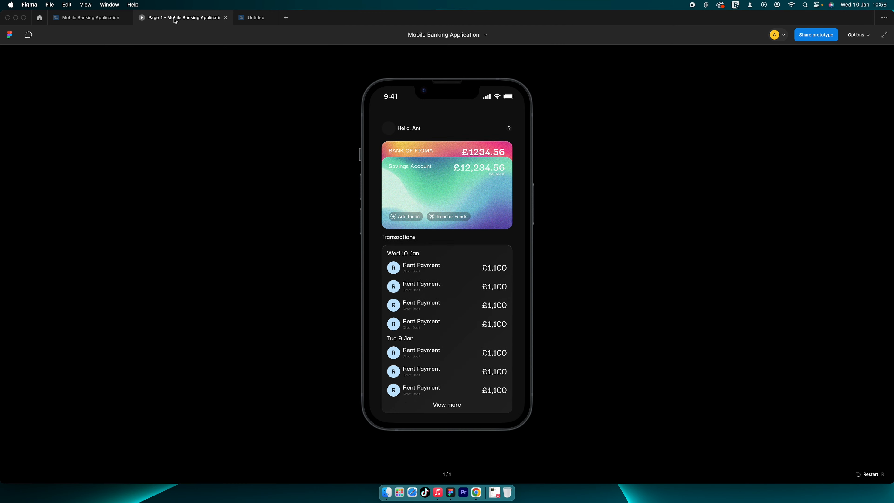
pyautogui.moveTo(431, 309); pyautogui.dragTo(454, 221)
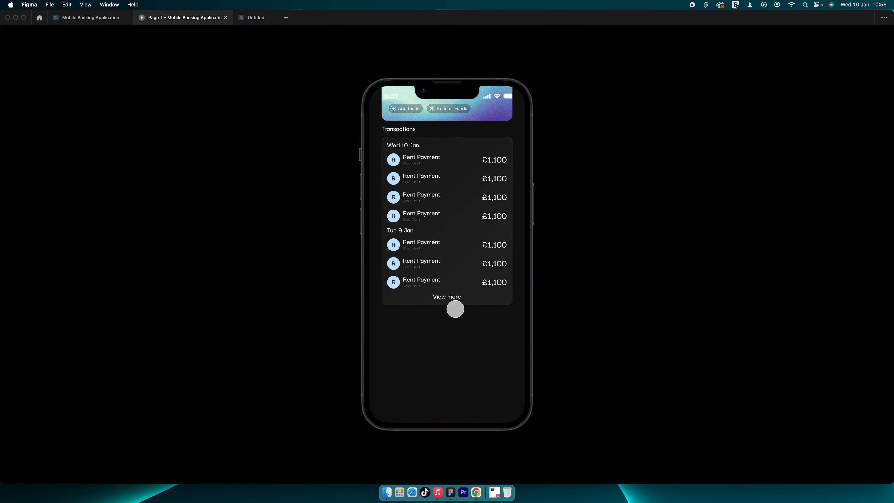
pyautogui.click(453, 298)
pyautogui.moveTo(451, 300); pyautogui.dragTo(459, 212)
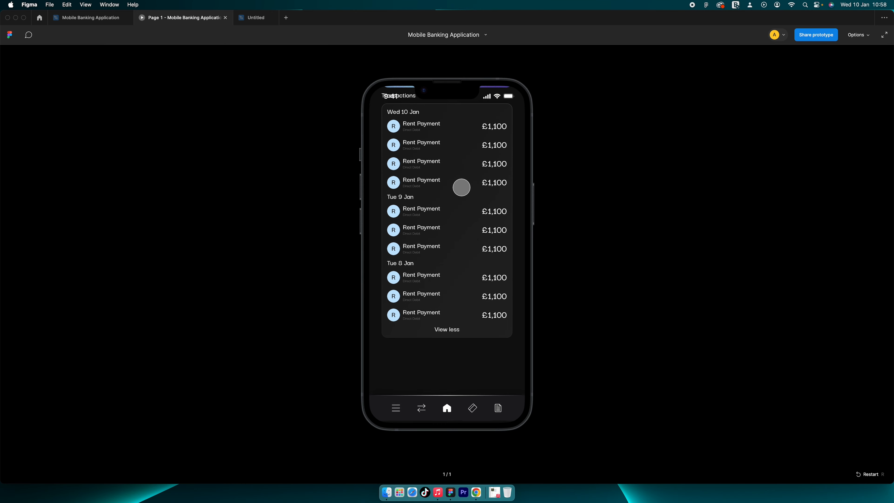
# Change the navigation bar's scroll position to Fixed (stay in place) in the Mobile Banking Application design
pyautogui.click(91, 17)
pyautogui.click(546, 366)
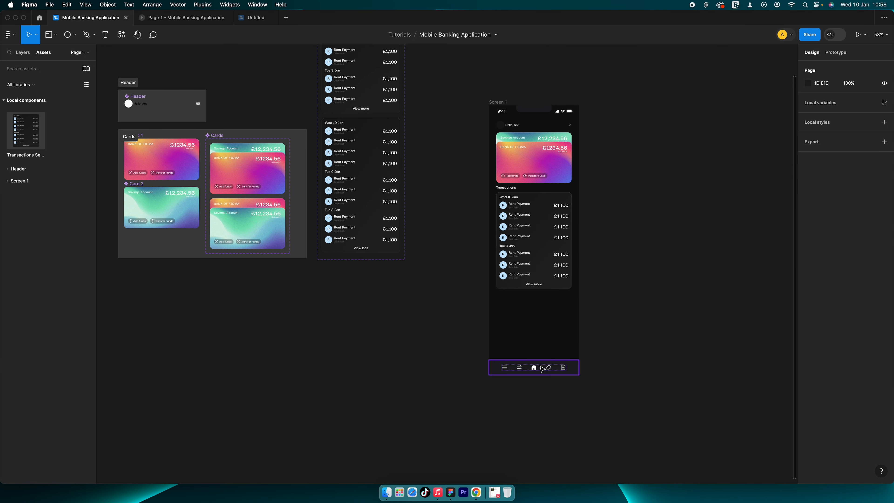
pyautogui.click(836, 52)
pyautogui.click(847, 116)
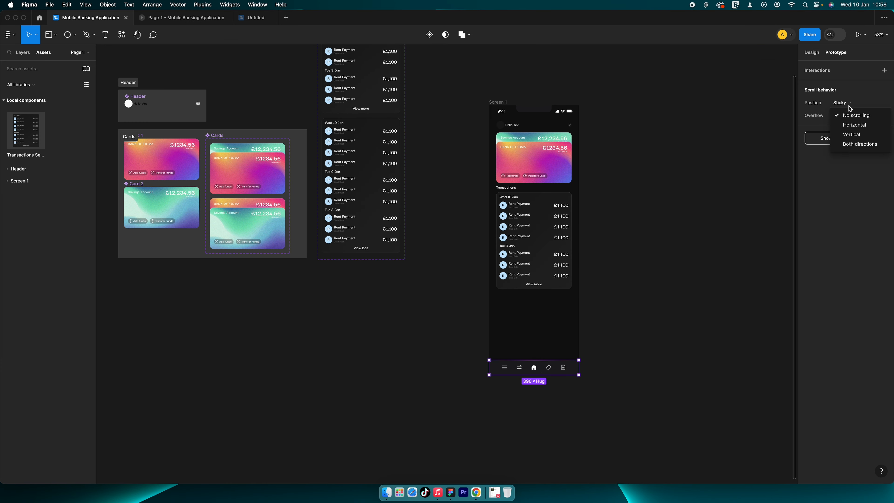
pyautogui.click(847, 104)
pyautogui.click(845, 102)
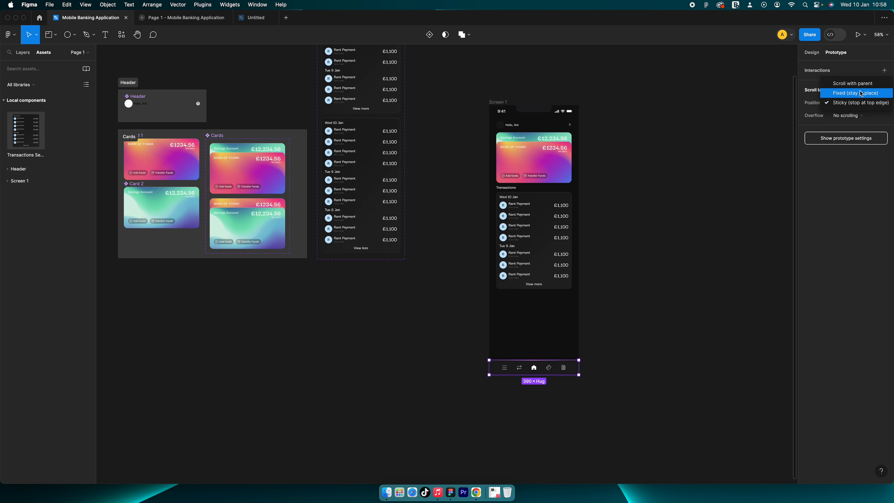
pyautogui.click(861, 93)
# Test scrolling in the prototype with the fixed navigation bar, swapping the bank cards and collapsing the transactions list
pyautogui.click(180, 15)
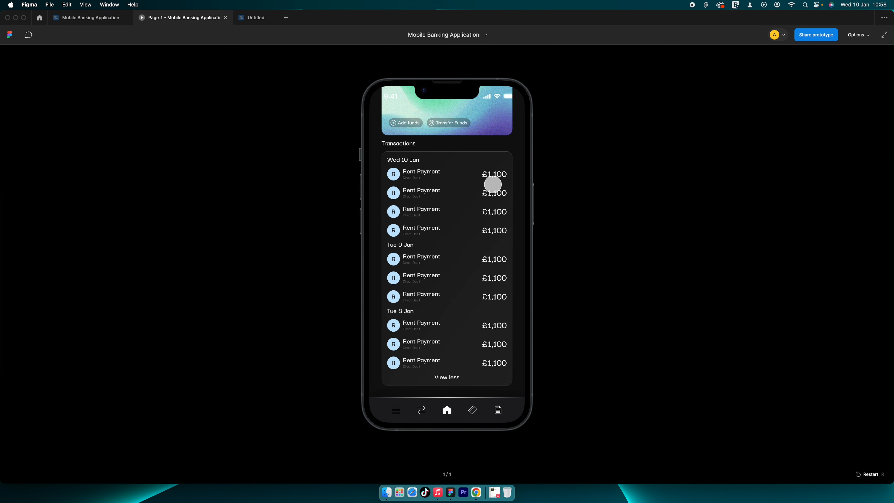
pyautogui.scroll(5, 518, 136)
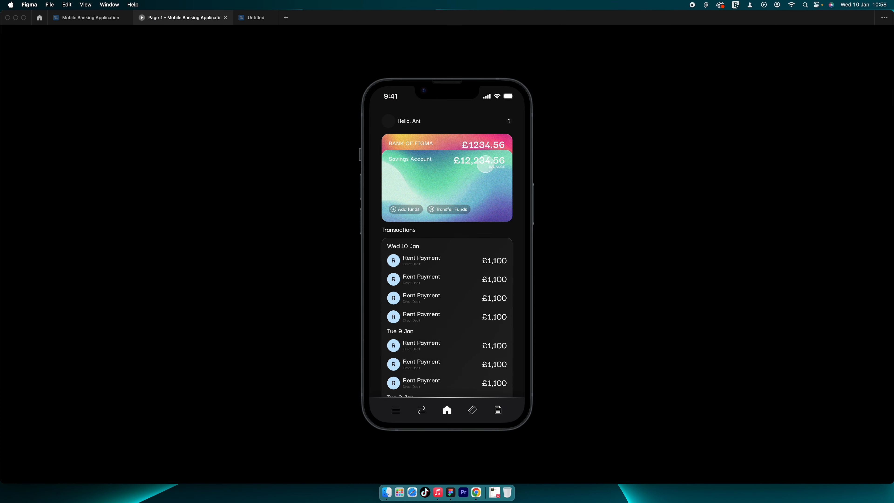
pyautogui.moveTo(480, 202); pyautogui.dragTo(478, 262)
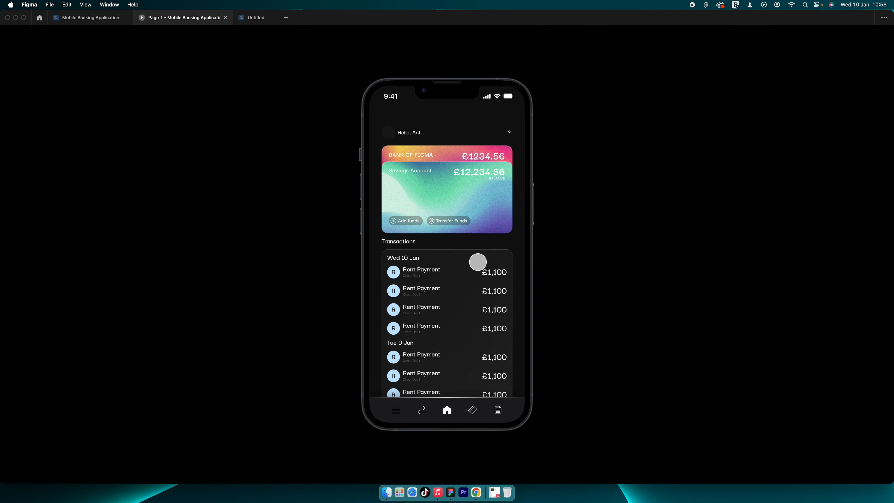
pyautogui.moveTo(489, 147); pyautogui.dragTo(486, 375)
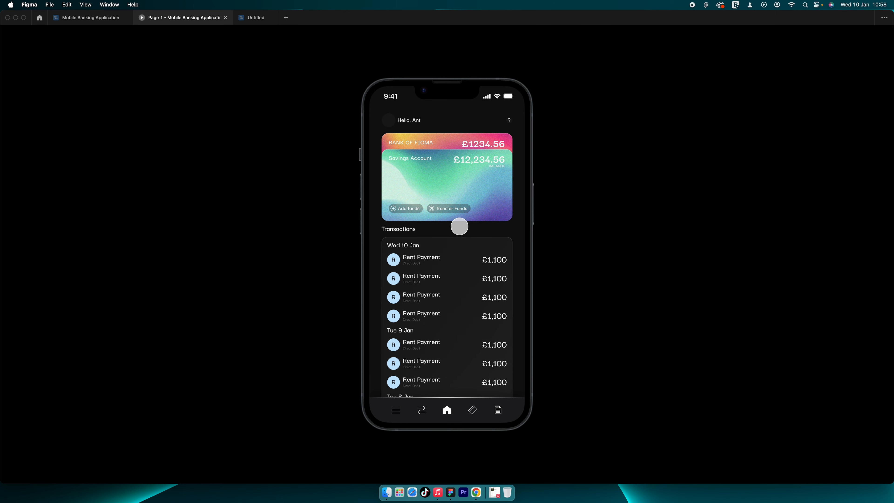
pyautogui.click(480, 172)
pyautogui.click(480, 171)
pyautogui.click(479, 171)
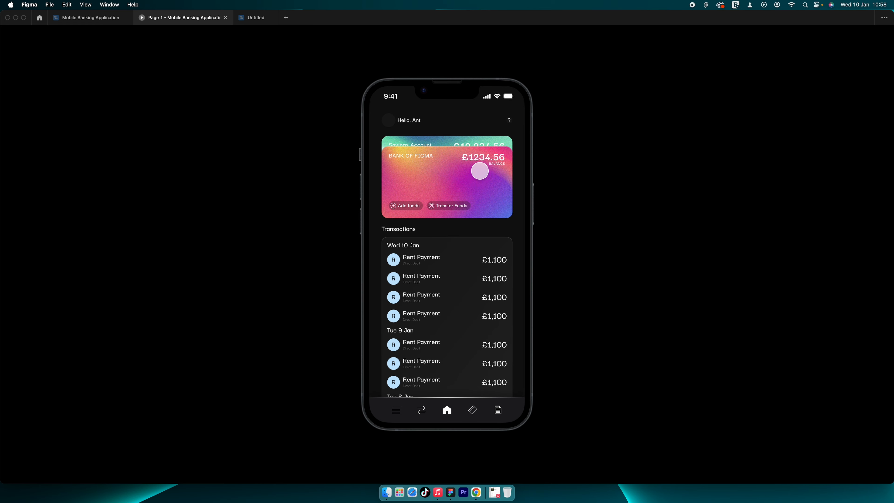
pyautogui.moveTo(446, 260); pyautogui.dragTo(445, 211)
pyautogui.click(444, 327)
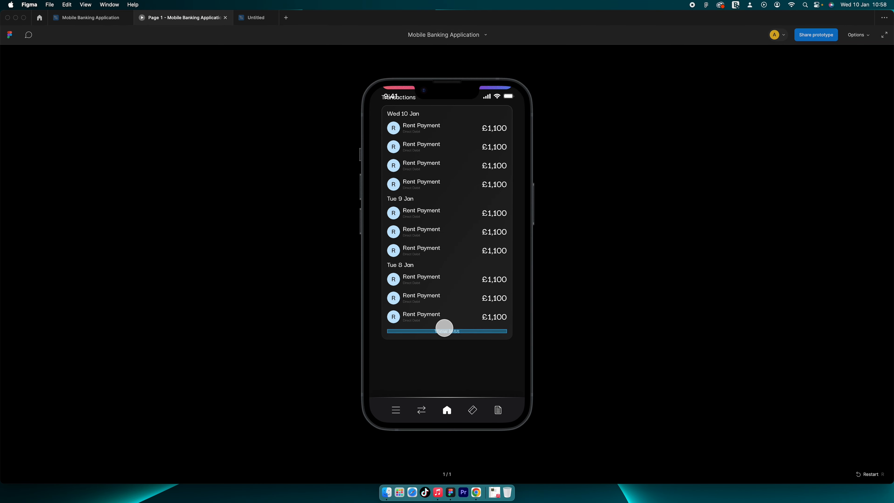
pyautogui.click(451, 329)
pyautogui.moveTo(457, 205); pyautogui.dragTo(457, 373)
# Duplicate the Transactions group below the original in Screen 1 and retitle the copy "Savings Account"
pyautogui.click(81, 18)
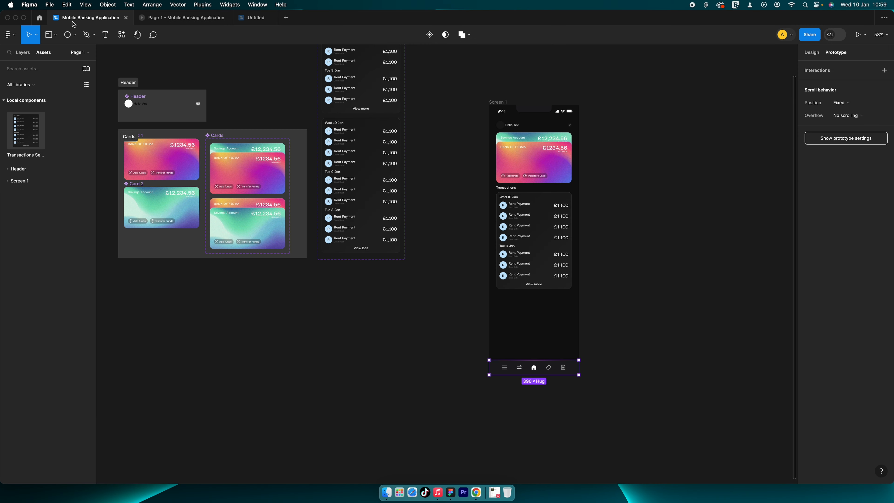
pyautogui.click(530, 220)
pyautogui.click(508, 192)
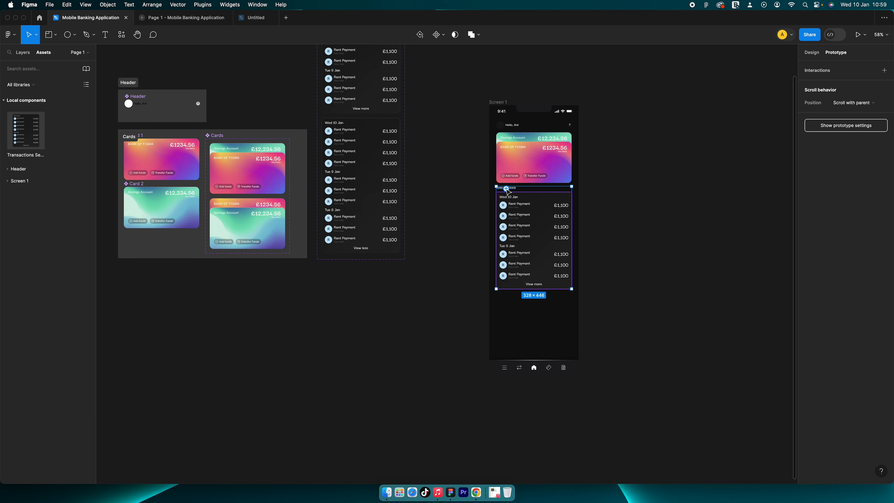
pyautogui.press('super+d')
pyautogui.scroll(5, 513, 302)
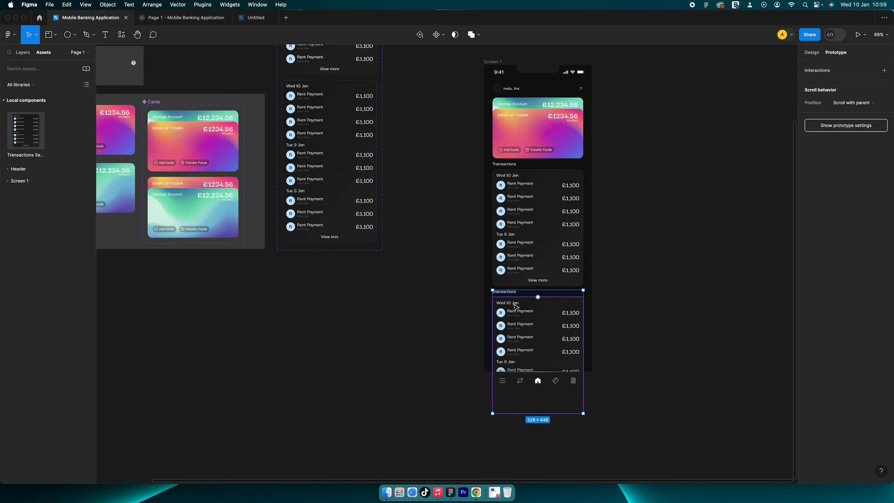
pyautogui.doubleClick(511, 295)
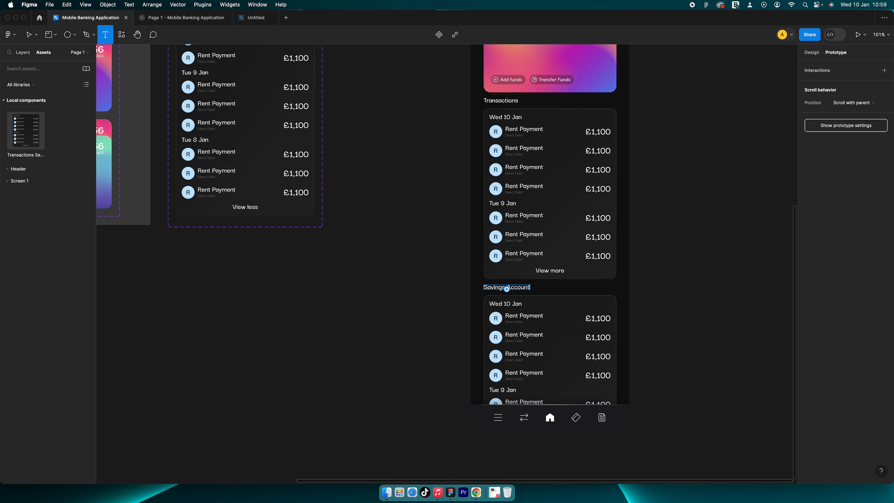
pyautogui.press('Escape')
# Test expanding and collapsing the first transactions list above the Savings Account section in the prototype
pyautogui.click(193, 22)
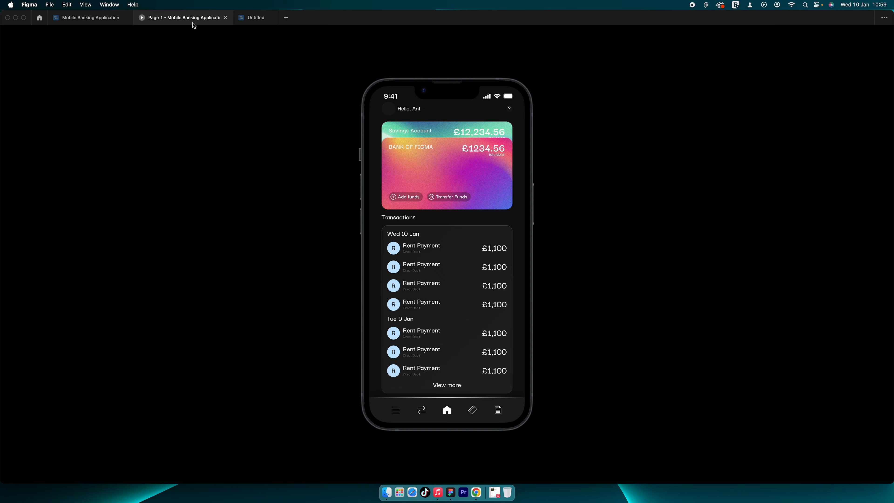
pyautogui.scroll(-3, 445, 275)
pyautogui.click(451, 338)
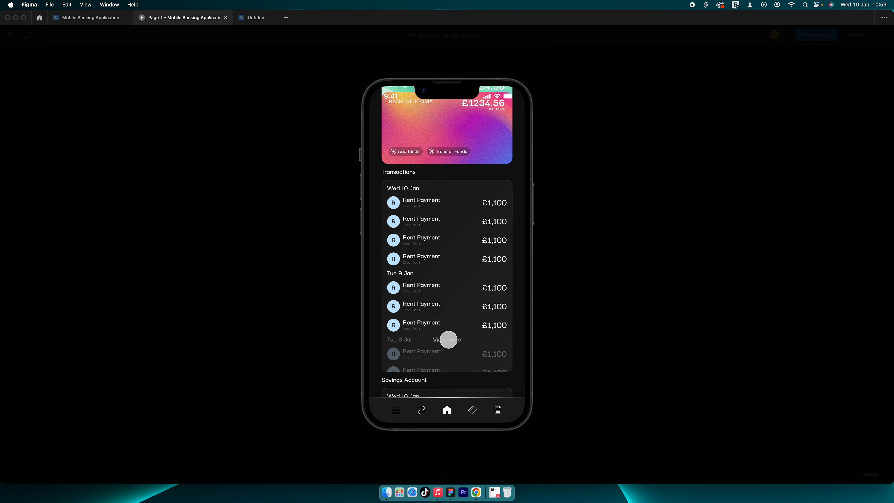
pyautogui.scroll(-3, 450, 335)
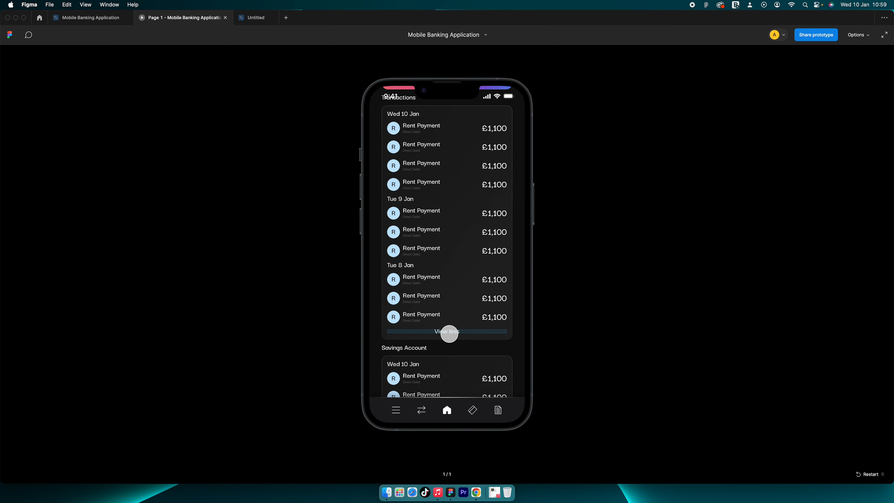
pyautogui.click(449, 334)
pyautogui.scroll(3, 454, 326)
pyautogui.scroll(1, 456, 323)
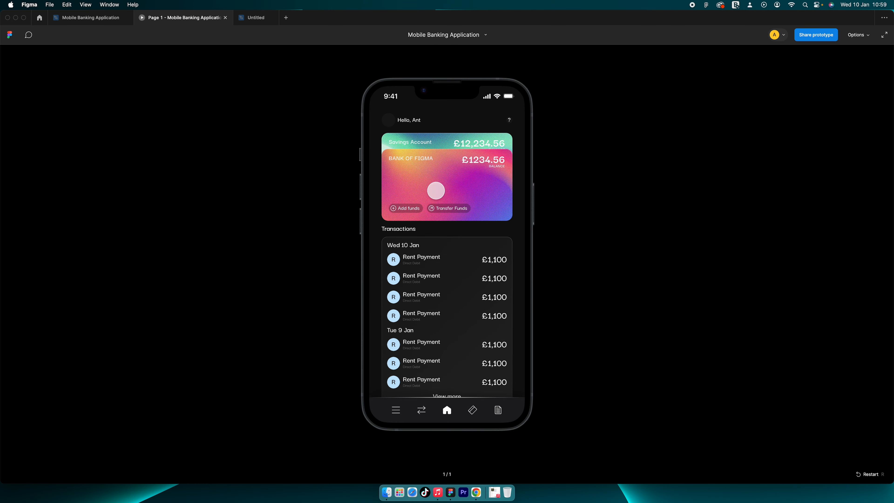
# Test swapping the bank cards repeatedly, and expand and collapse the transactions list again in the prototype
pyautogui.click(458, 164)
pyautogui.click(460, 163)
pyautogui.click(459, 162)
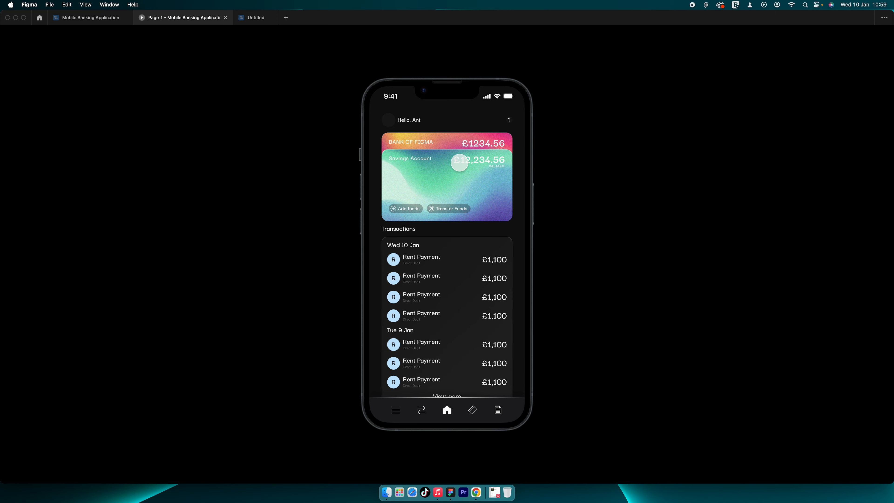
pyautogui.click(459, 162)
pyautogui.scroll(-2, 442, 334)
pyautogui.click(449, 343)
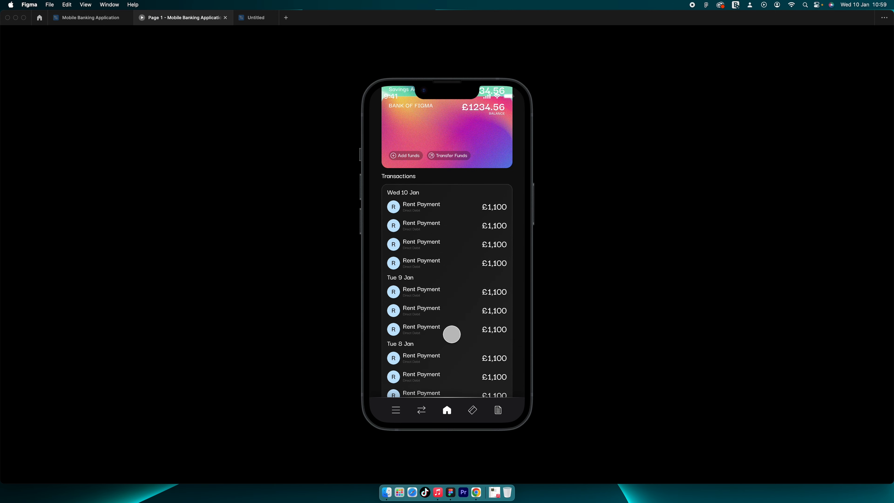
pyautogui.scroll(-3, 456, 352)
pyautogui.click(452, 333)
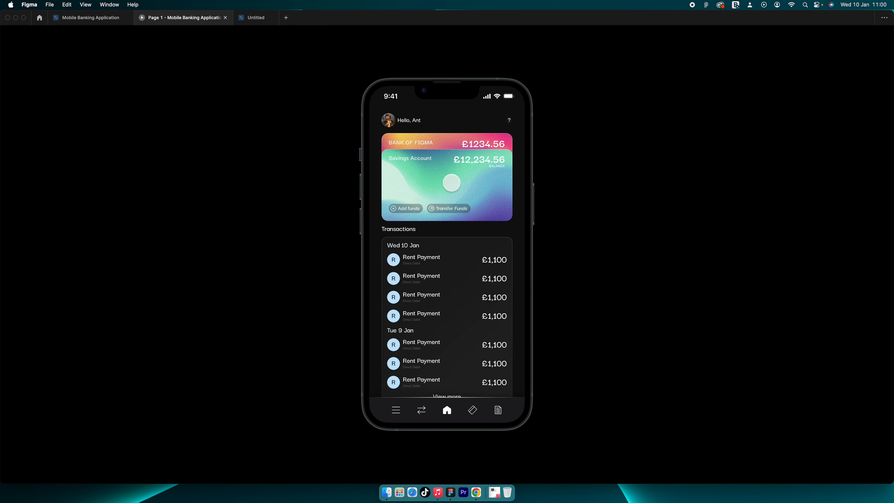